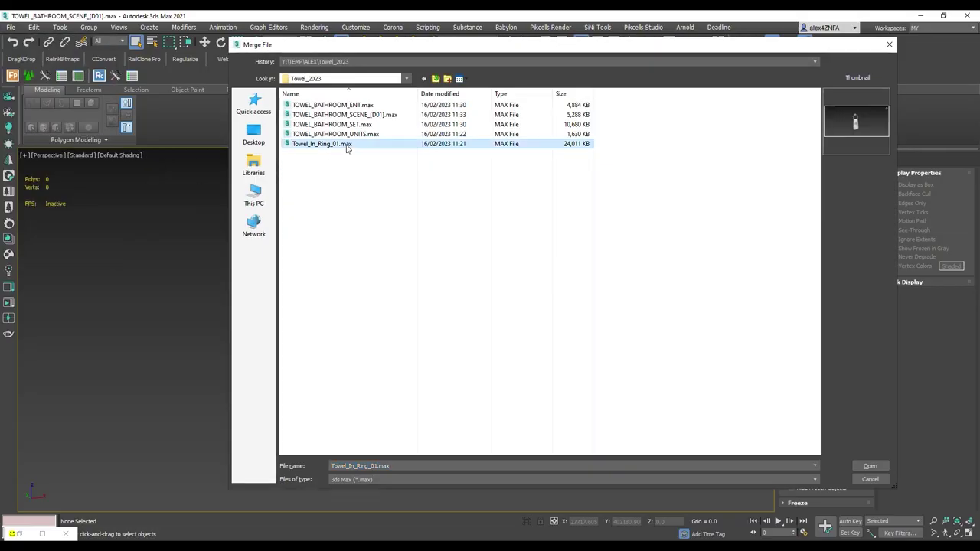
Merge Towel_In_Ring_01.max into the bathroom scene and move the towel group next to the vanity
click(869, 464)
click(533, 392)
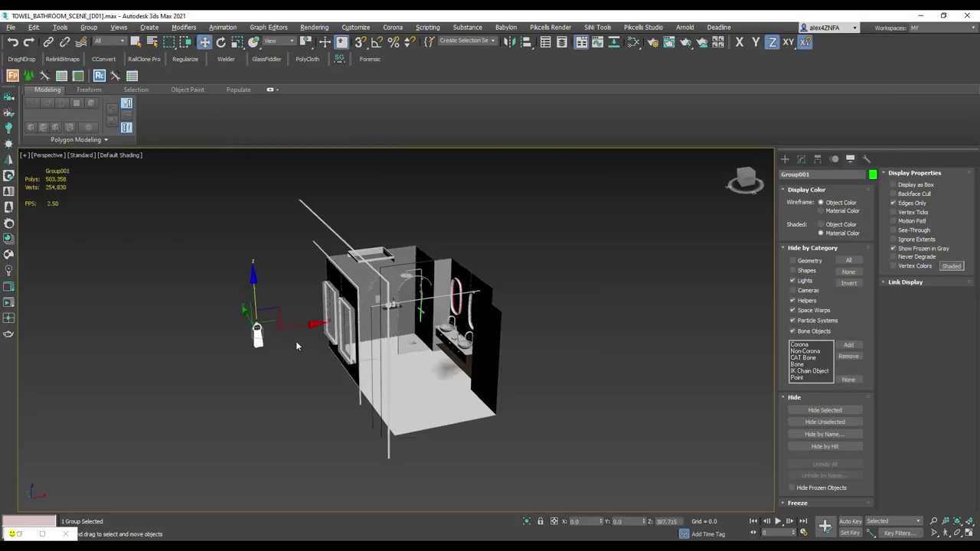
drag(440, 343, 446, 341)
scroll(447, 343, up, 5)
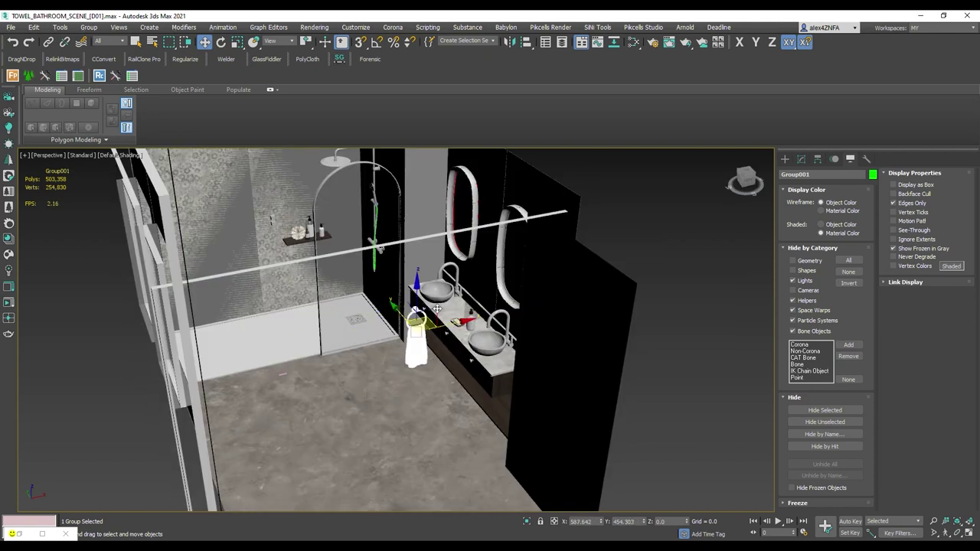
Raise the towel group above the basin and place it on the wall between the shower and the mirror
scroll(425, 295, up, 5)
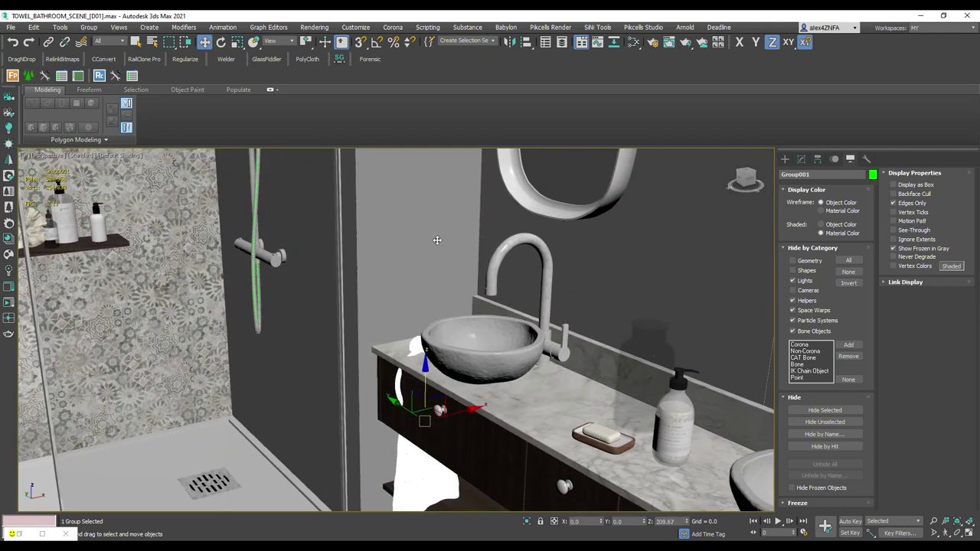
drag(437, 237, 437, 203)
middle_drag(435, 254, 432, 375)
drag(435, 349, 433, 346)
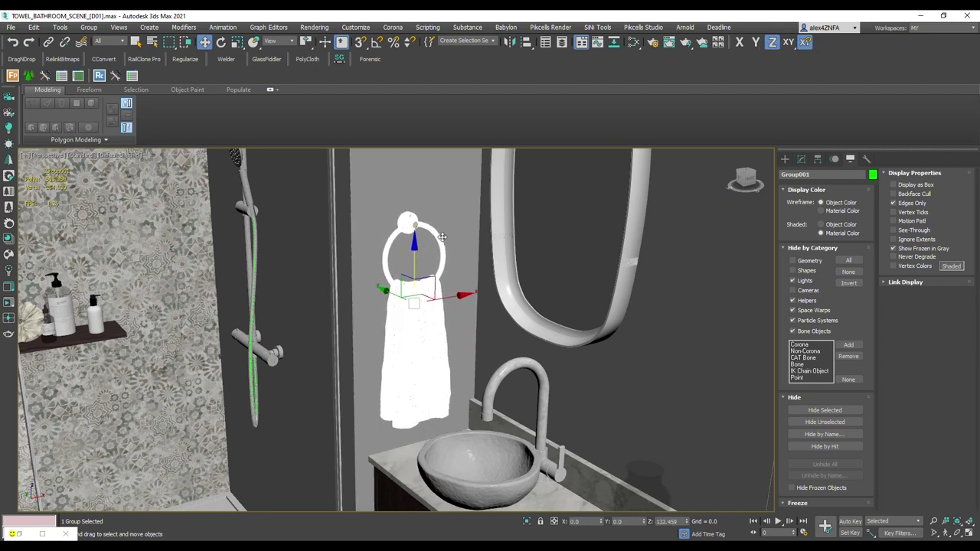
click(447, 233)
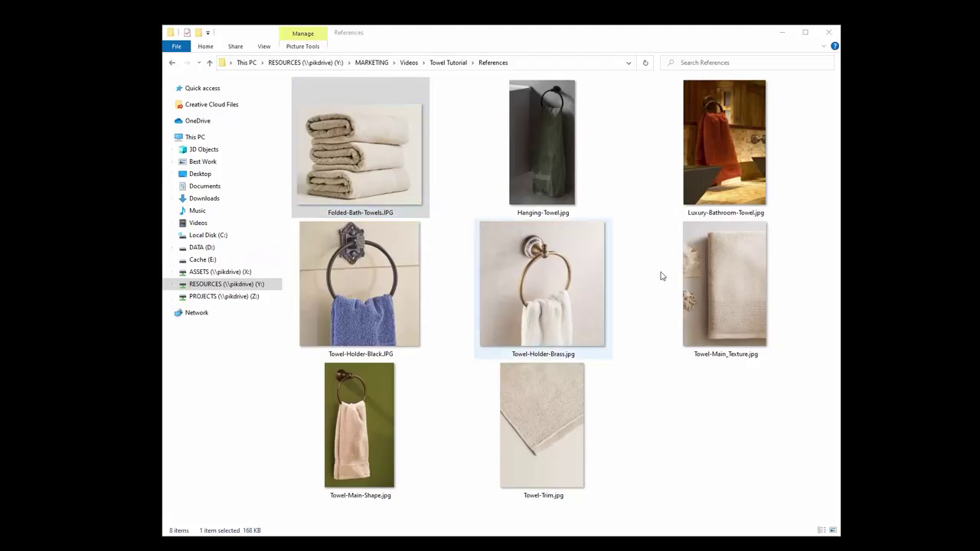
Open the Towel-Main_Texture.jpg reference and examine the towel's pile and ribbed border up close
click(726, 276)
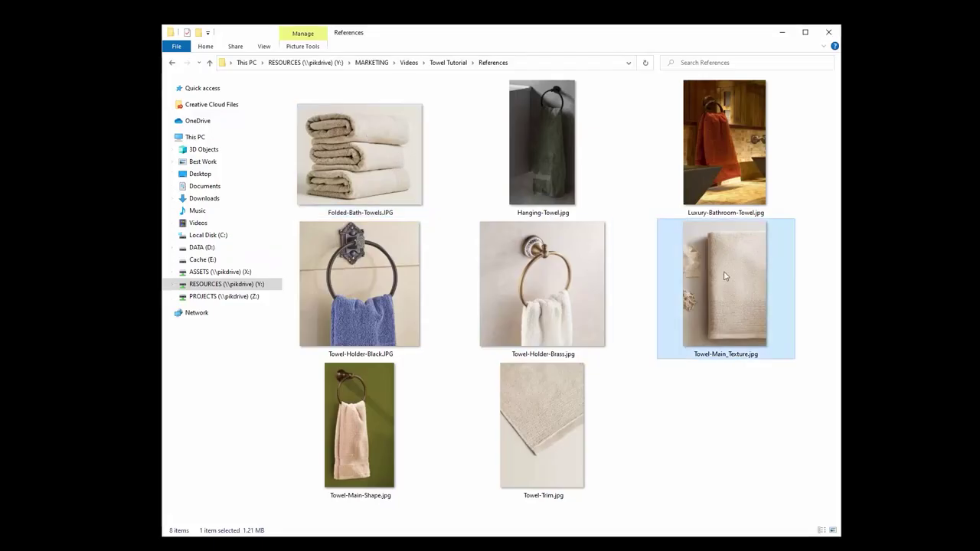
double_click(726, 276)
scroll(613, 337, up, 3)
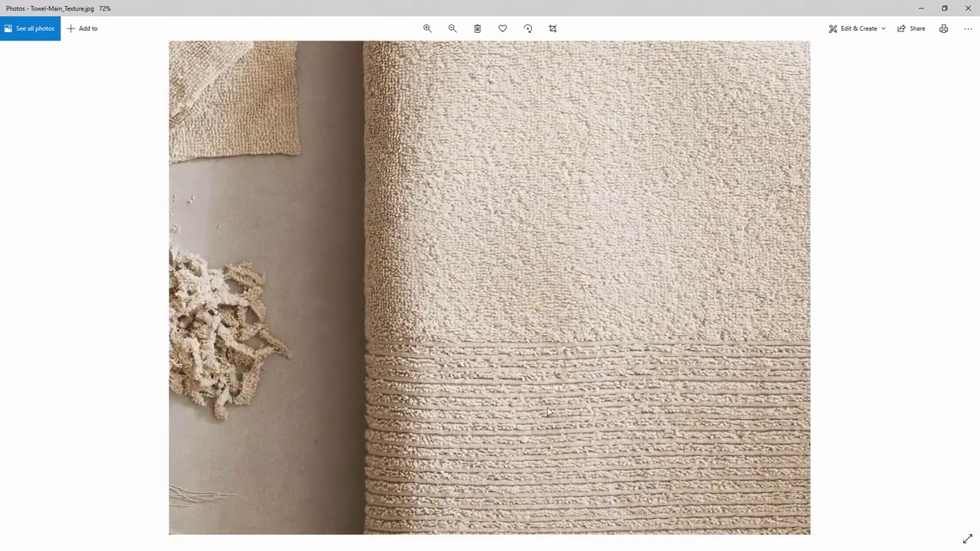
scroll(491, 433, up, 1)
drag(444, 417, 423, 125)
scroll(635, 184, down, 3)
Examine the shape and folds of the hanging towel in Towel-Main-Shape.jpg, and go on to the following reference
click(967, 285)
scroll(461, 330, up, 6)
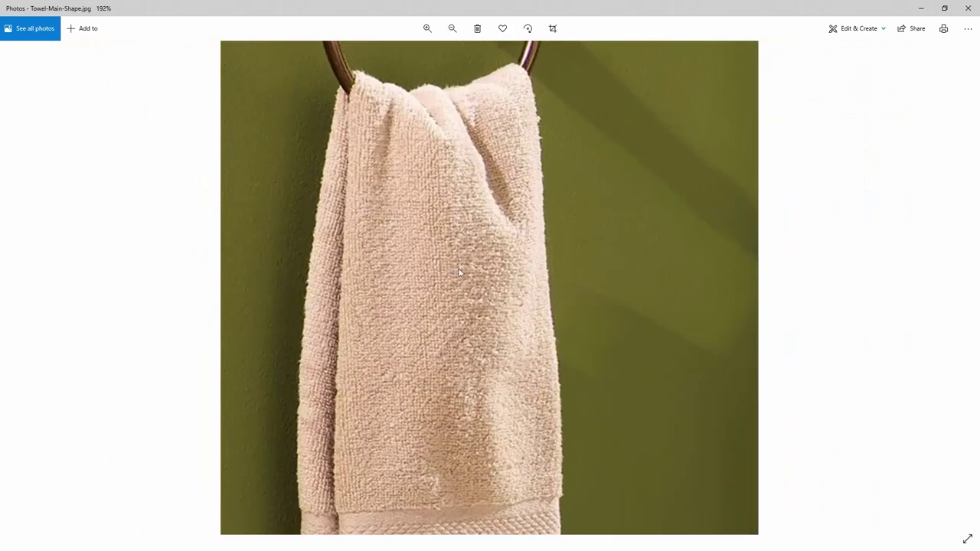
drag(462, 472, 454, 438)
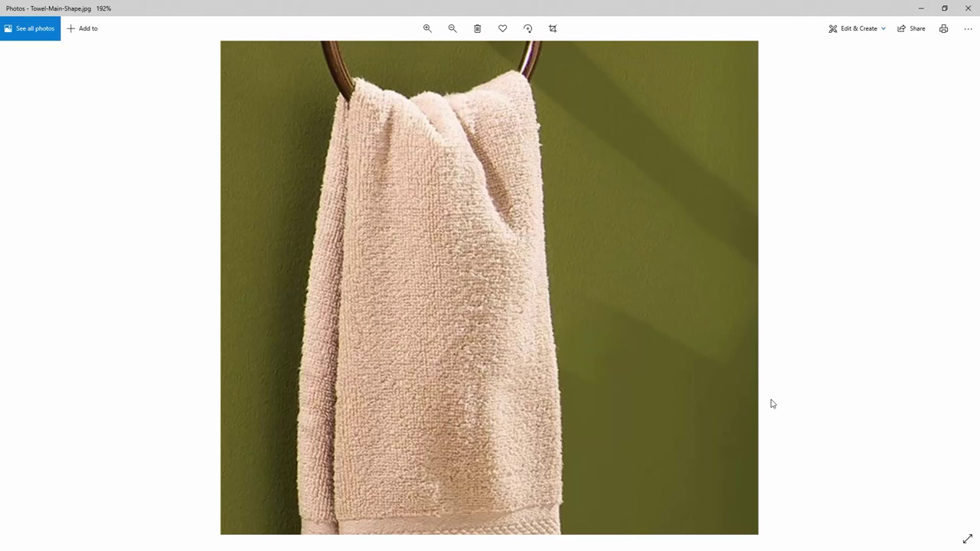
click(950, 268)
scroll(436, 375, up, 5)
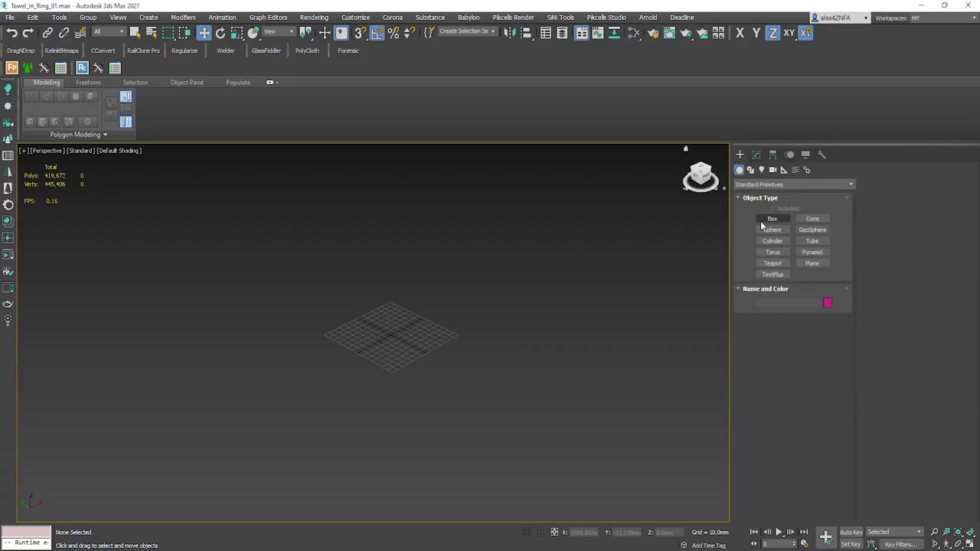
Create a torus for the towel ring with Radius 1 of 170 mm and Radius 2 of 10 mm
click(773, 252)
drag(407, 349, 448, 370)
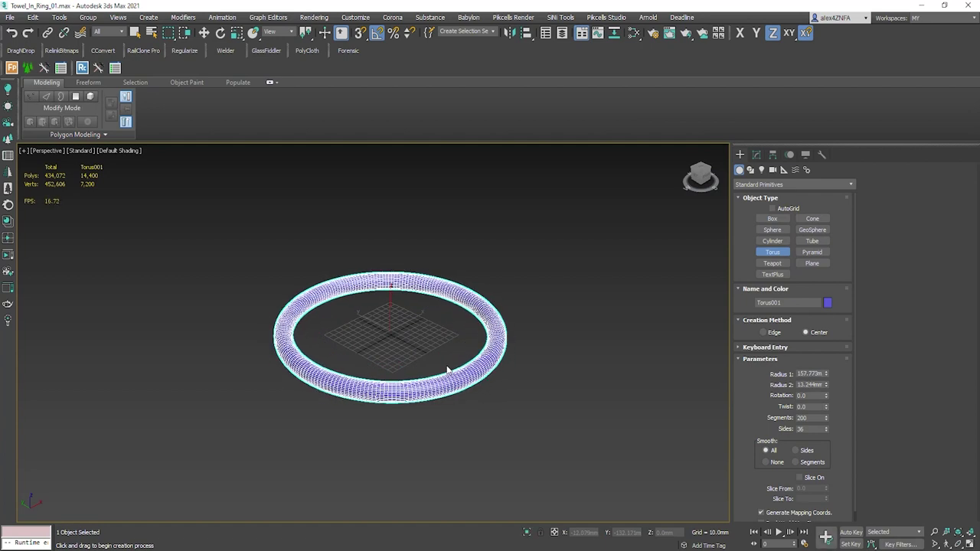
middle_drag(433, 355, 452, 377)
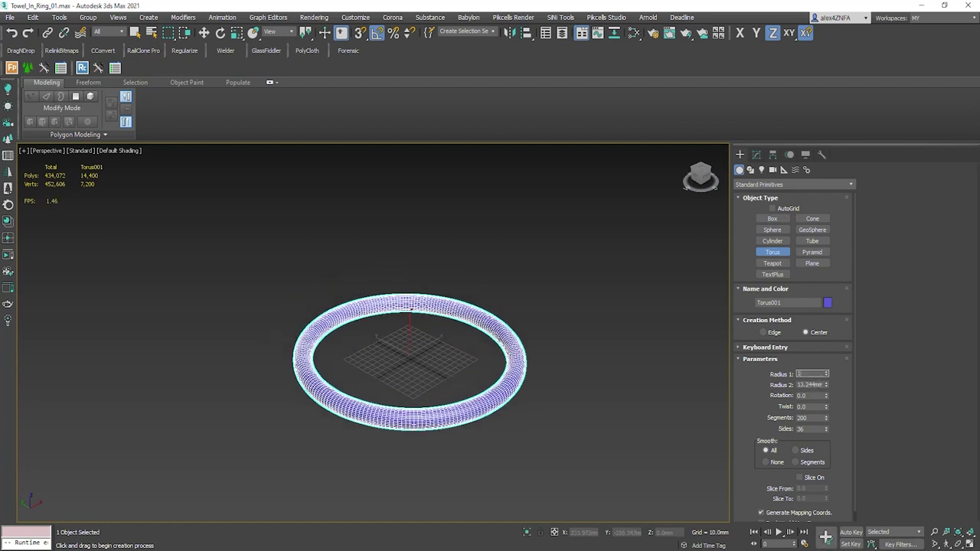
key(Return)
text(10)
key(Return)
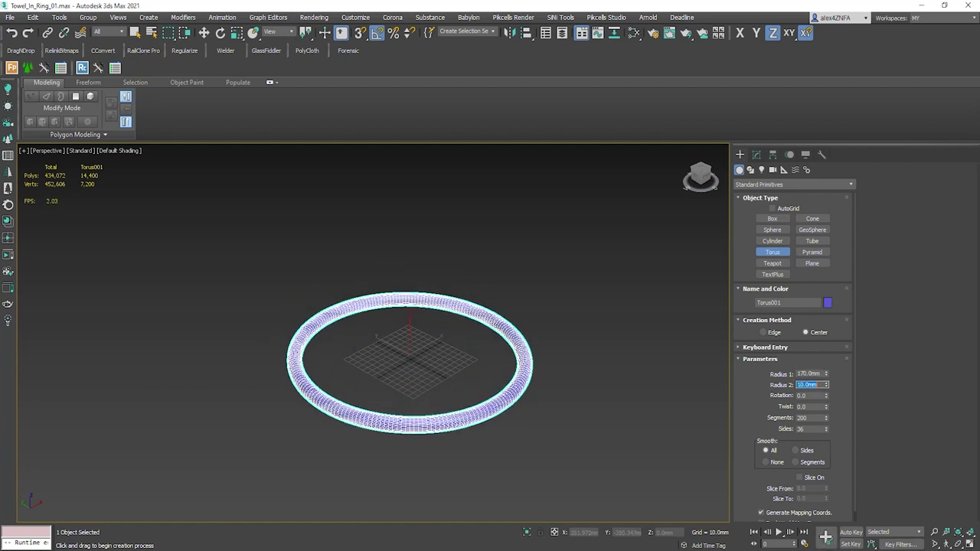
Centre the torus at X 0 and Y 0, and stand it upright at a height of 1500 mm
key(w)
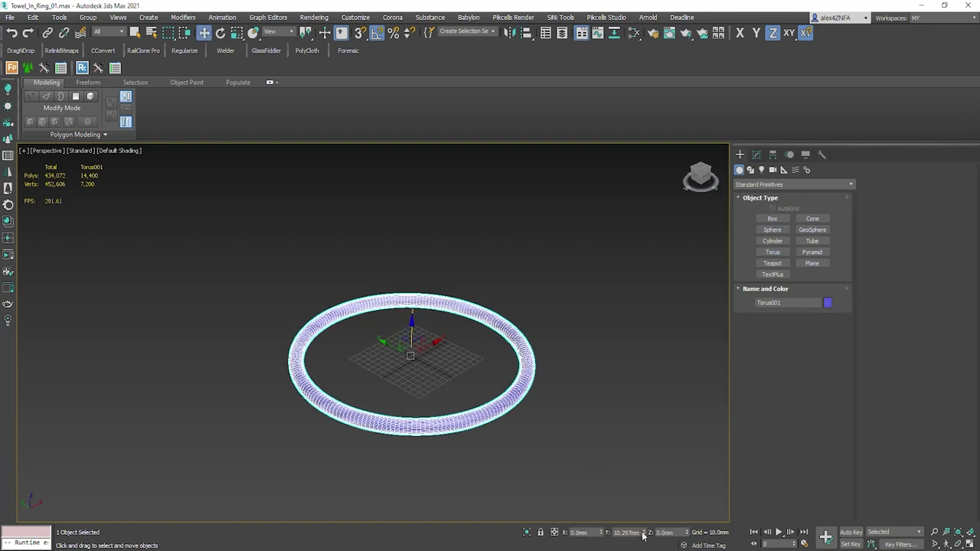
key(e)
drag(400, 317, 442, 335)
key(w)
scroll(413, 306, down, 5)
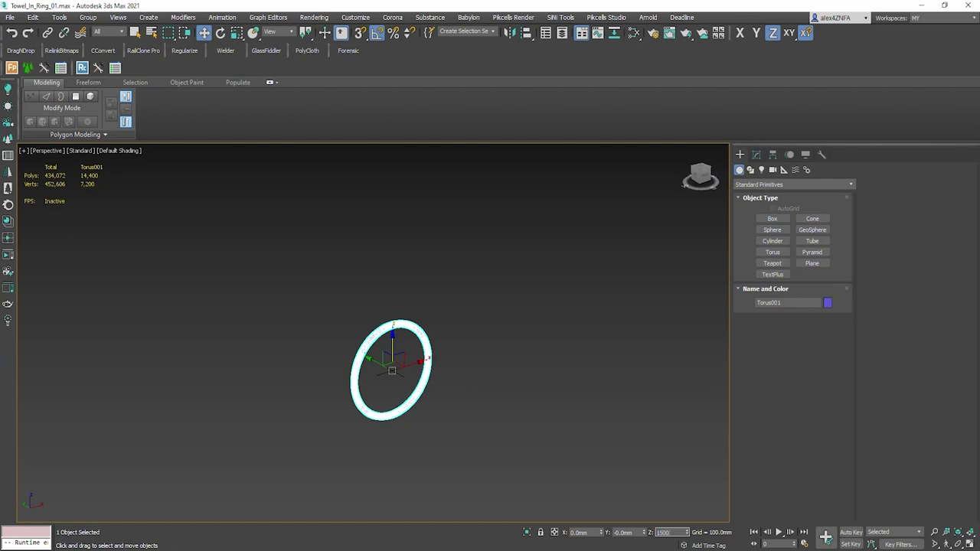
Export the ring from 3ds Max and open it in Marvelous Designer
click(9, 17)
mouse_move(39, 171)
click(158, 171)
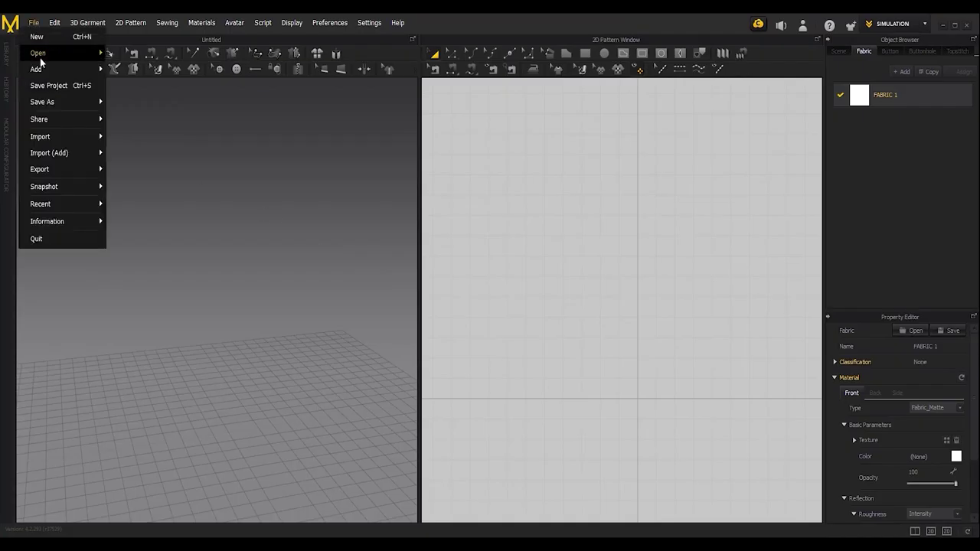
click(147, 106)
double_click(287, 256)
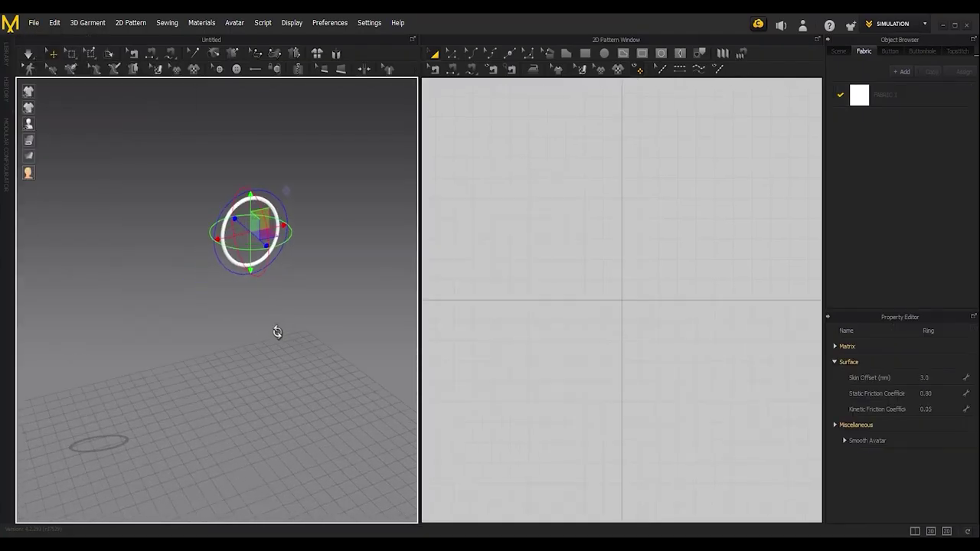
Create a rectangular pattern 700 mm wide and 1300 mm high for the towel
click(613, 226)
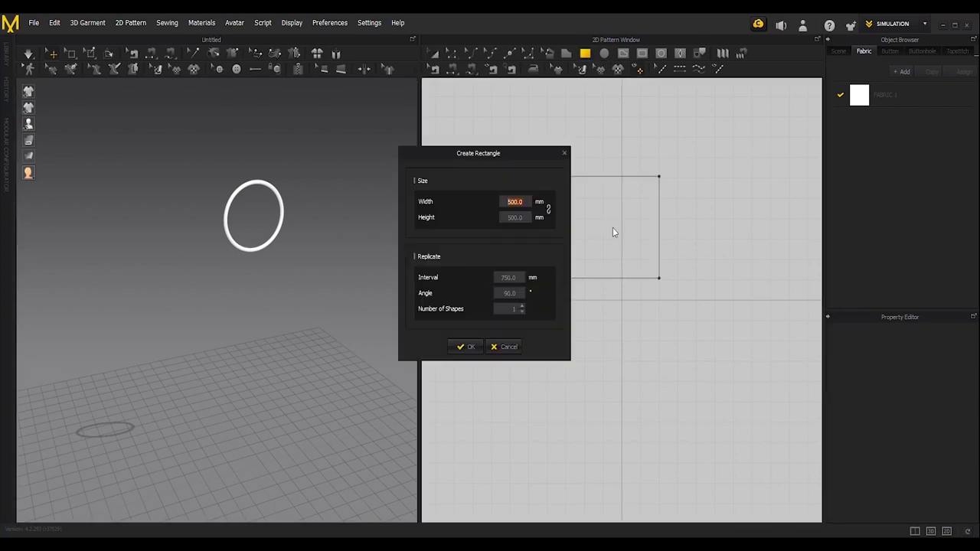
text(700)
key(Tab)
text(1300)
key(Tab)
click(466, 347)
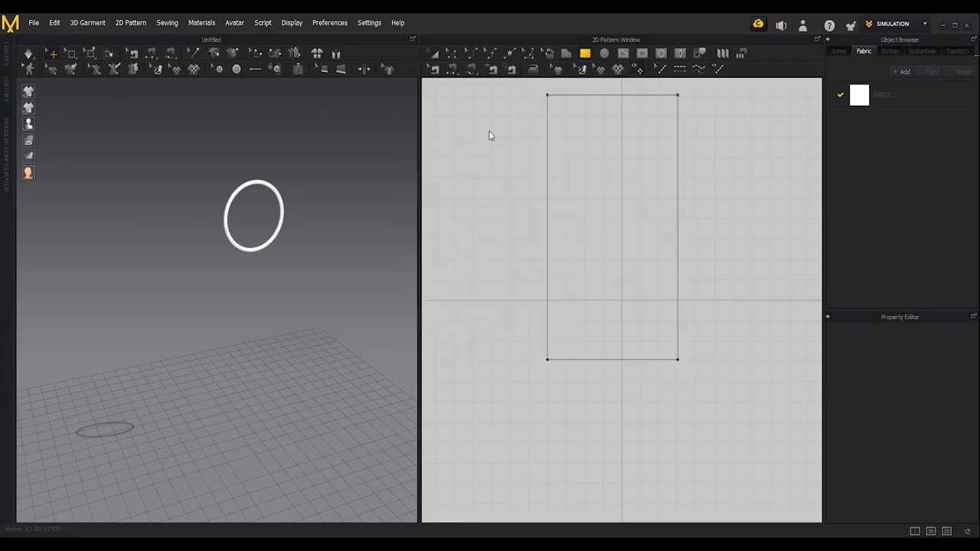
Offset both long edges of the rectangle inward as single internal lines
click(450, 53)
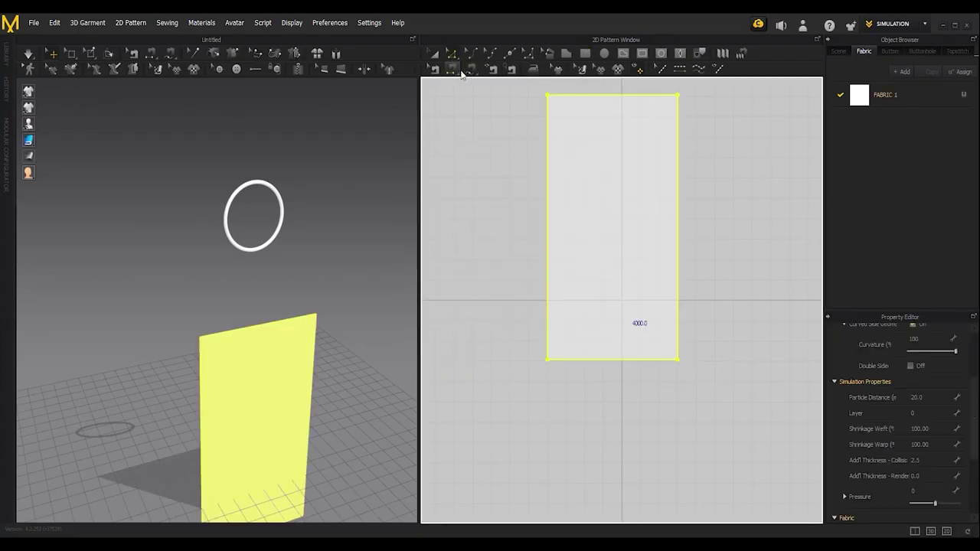
click(532, 223)
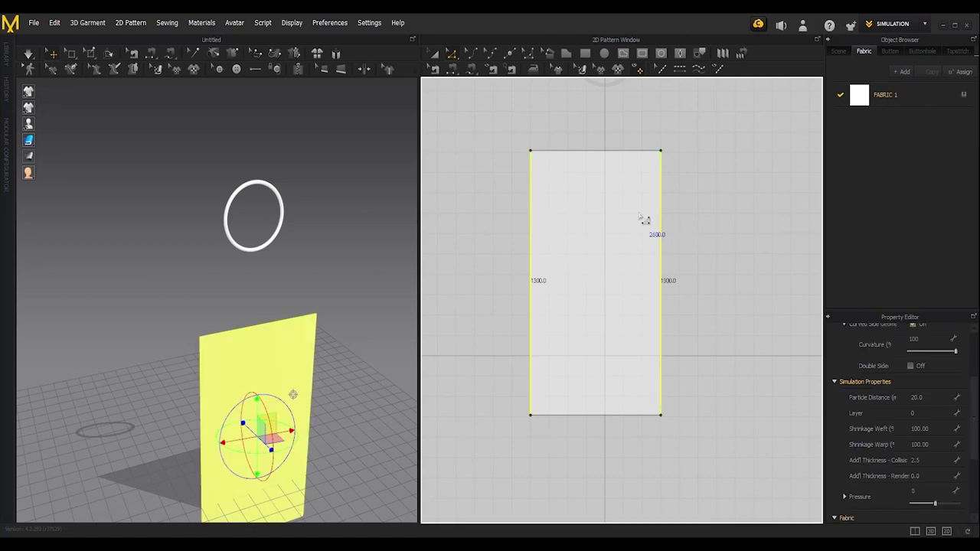
right_click(532, 229)
click(555, 269)
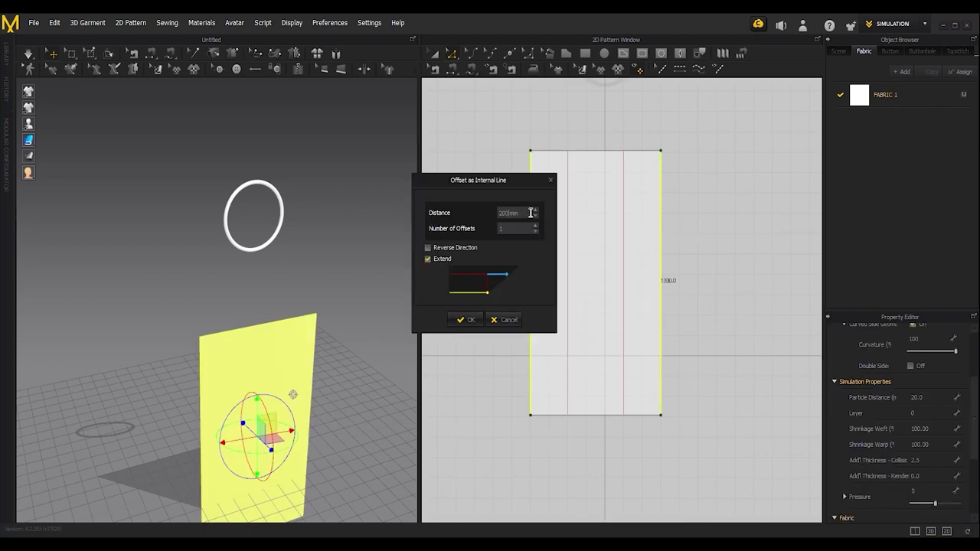
click(468, 320)
Raise the towel pattern in 3D, lay it flat just below the ring, and widen the 3D window
mouse_move(304, 317)
right_down()
mouse_move(291, 304)
mouse_move(321, 311)
right_up()
click(270, 285)
drag(284, 216, 292, 152)
right_drag(291, 177, 199, 226)
drag(420, 255, 550, 256)
right_drag(314, 280, 209, 218)
click(300, 154)
Fold both side strips of the towel underneath along the internal lines with Fold Arrangement
click(109, 54)
click(217, 264)
drag(205, 193, 261, 262)
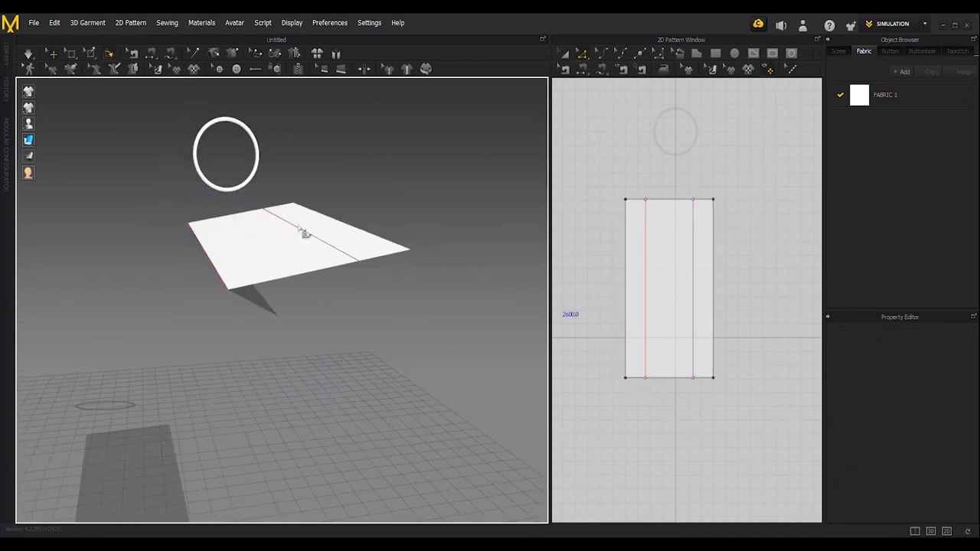
drag(329, 242, 281, 267)
key(q)
Display the folded towel as a mesh and apply Remeshing (Beta) to the pattern
right_drag(247, 244, 289, 269)
click(43, 141)
scroll(306, 281, up, 1)
middle_drag(349, 284, 276, 284)
right_drag(276, 284, 244, 284)
click(288, 276)
middle_drag(293, 279, 311, 273)
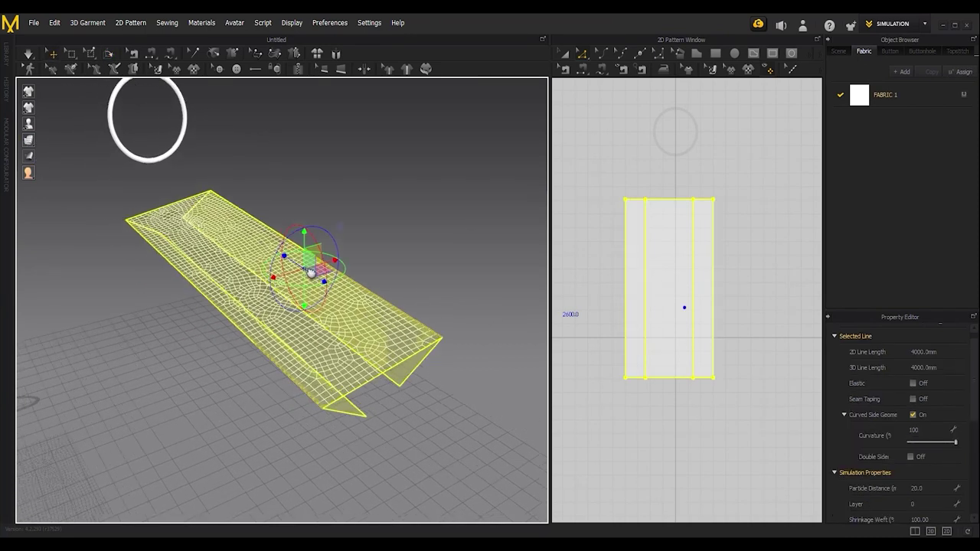
right_click(311, 271)
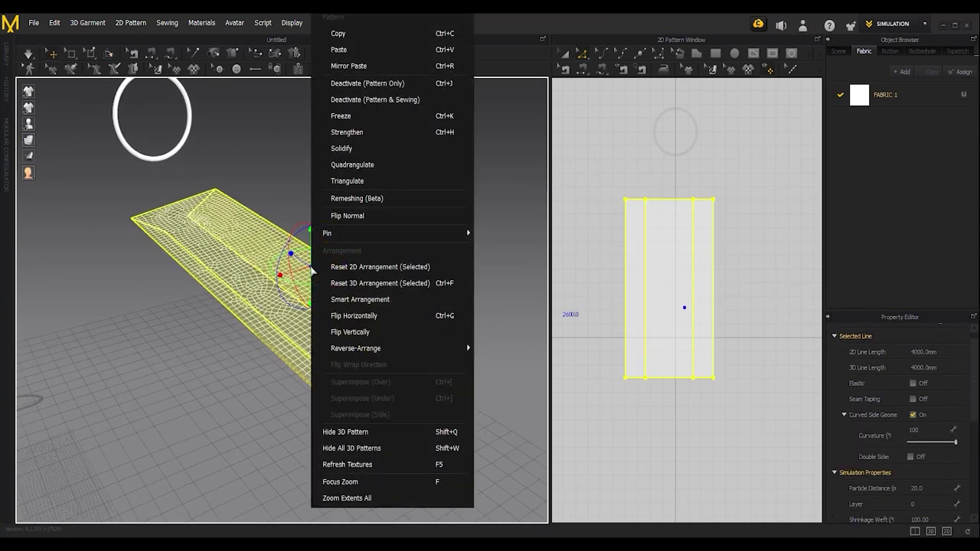
click(364, 200)
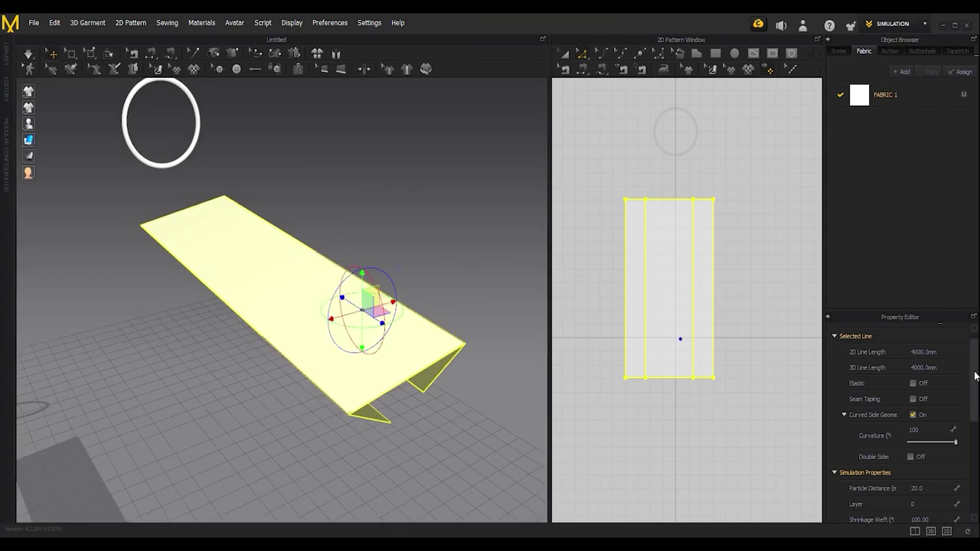
Set the pattern's particle distance to 16 and both additional thickness values to 5, displaying the cloth with thickness
scroll(972, 387, down, 3)
click(934, 387)
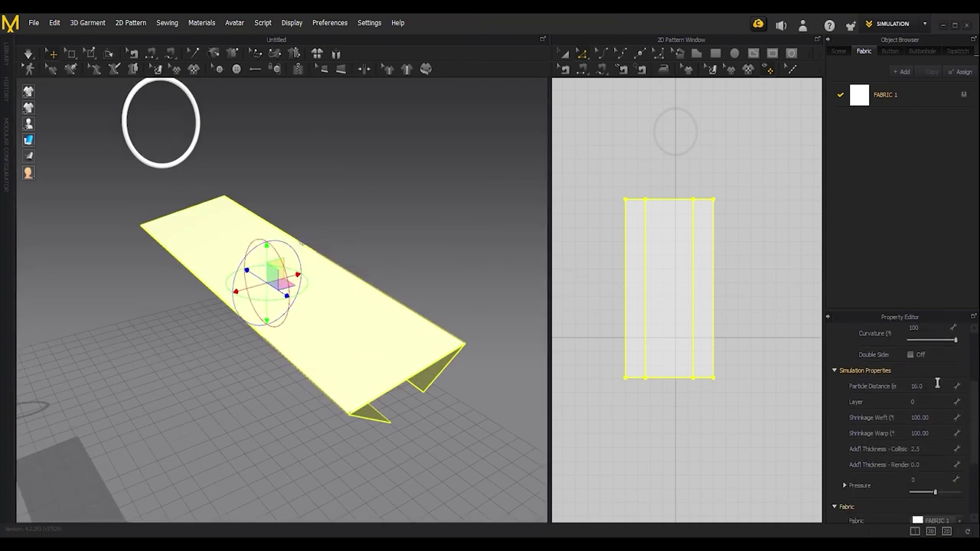
scroll(972, 430, down, 1)
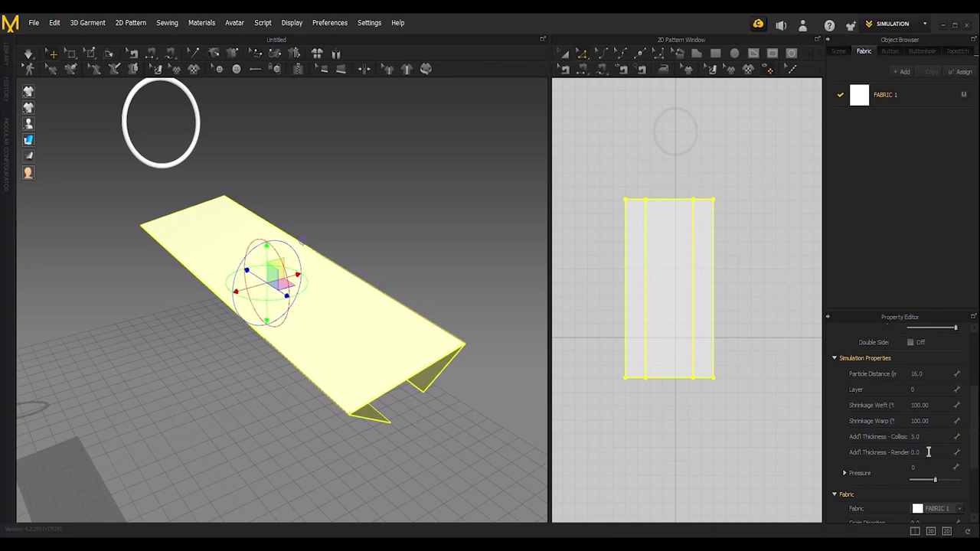
right_drag(432, 389, 310, 292)
click(46, 144)
scroll(310, 293, up, 1)
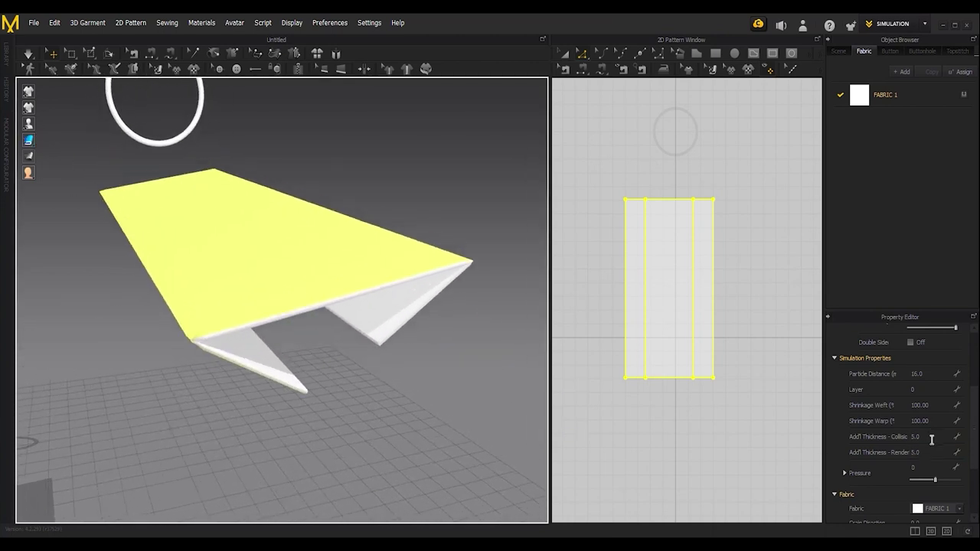
Set the towel's additional collision and rendering thickness to 10
click(930, 452)
text(10)
key(Return)
right_drag(306, 337, 358, 305)
Change the colour of FABRIC 1 to a muted tan yellow
click(929, 95)
click(958, 456)
click(384, 175)
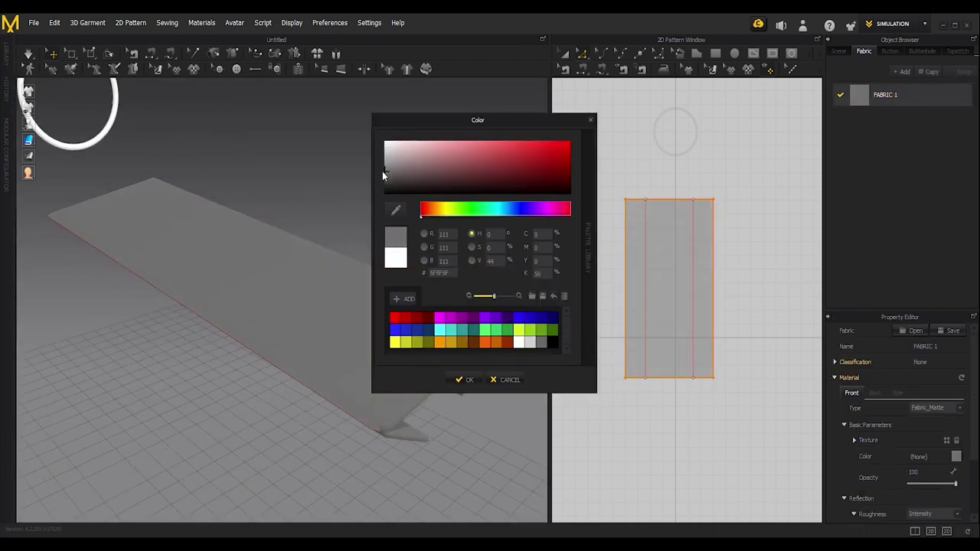
click(453, 343)
click(498, 148)
click(489, 156)
click(464, 380)
Move the folded towel up and through the ring so that it hangs over on both sides
click(291, 321)
right_drag(450, 368, 311, 303)
drag(310, 302, 192, 190)
right_drag(191, 196, 267, 340)
drag(346, 330, 310, 236)
right_drag(347, 279, 406, 298)
right_drag(386, 335, 331, 304)
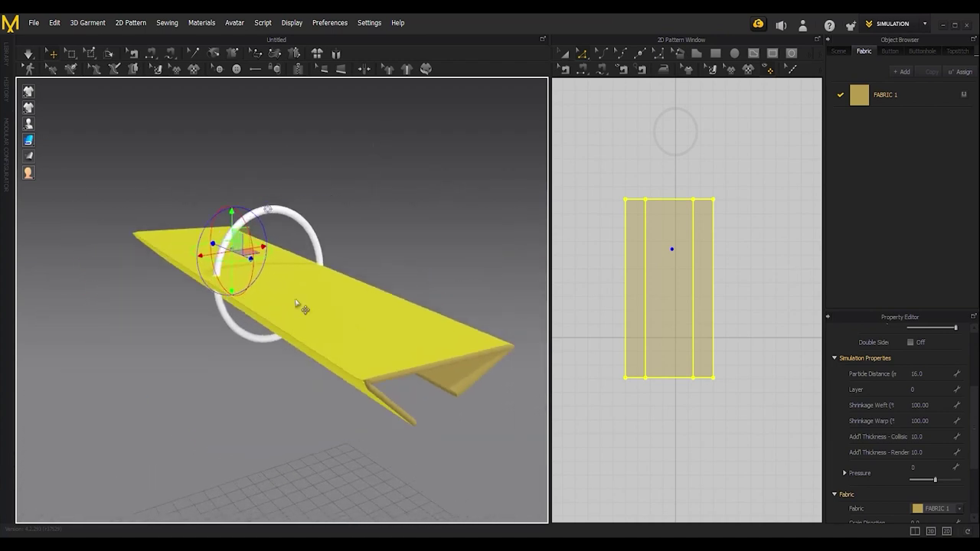
Simulate the cloth and pull the towel into place while it drapes over the ring
key(space)
drag(272, 304, 282, 322)
scroll(197, 328, up, 3)
mouse_move(164, 338)
mouse_down()
mouse_move(183, 293)
mouse_move(168, 332)
mouse_up()
mouse_move(284, 327)
mouse_down()
mouse_move(295, 301)
mouse_move(300, 322)
mouse_up()
click(392, 314)
middle_drag(391, 313, 471, 234)
right_drag(471, 234, 329, 252)
Delete the two lengthwise internal fold lines from the towel pattern
click(647, 252)
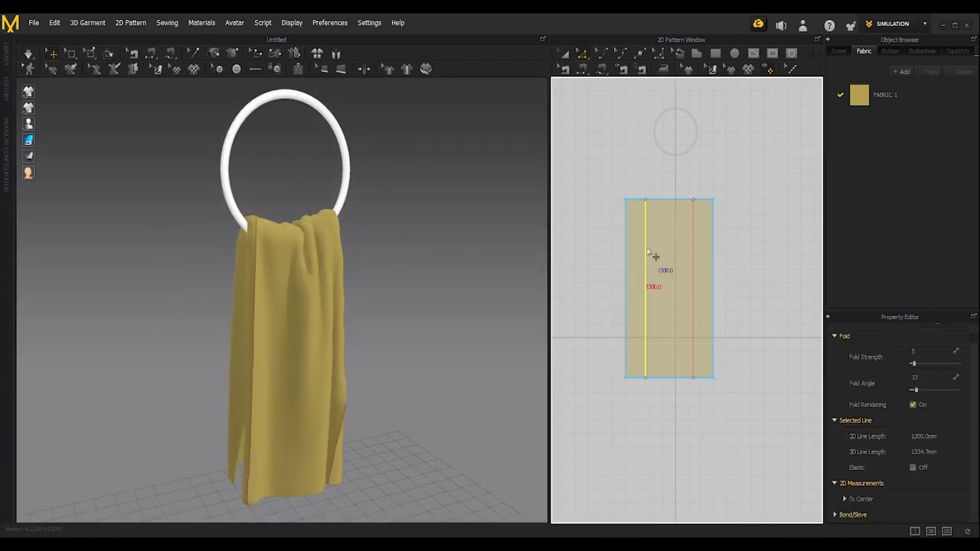
right_click(695, 248)
click(708, 255)
right_drag(307, 277, 331, 259)
Offset both short edges of the towel pattern inward as single internal lines for the hems
middle_drag(676, 217, 677, 189)
click(677, 189)
shift+click(674, 350)
right_click(674, 350)
click(711, 390)
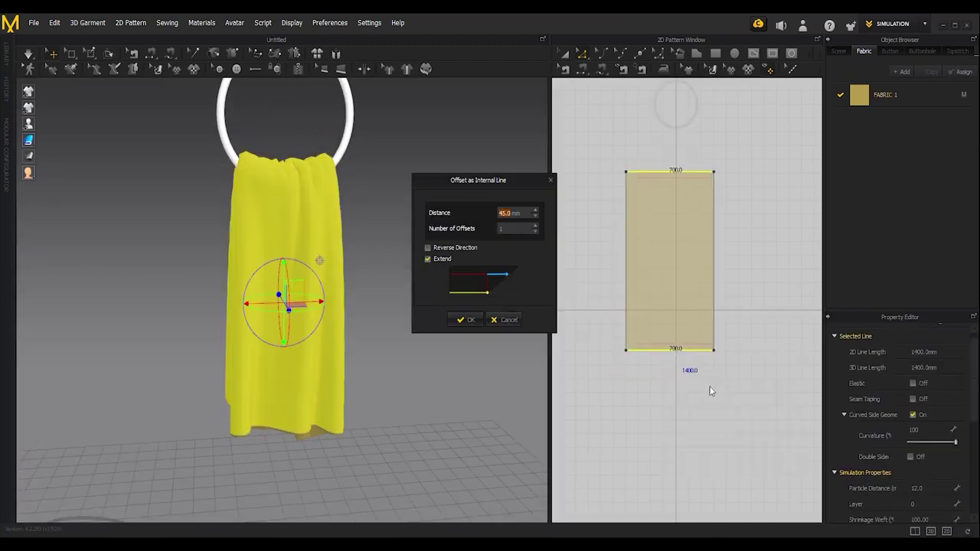
click(467, 319)
Cut and sew the towel pattern along the internal hem lines at both short ends
scroll(310, 413, up, 4)
right_drag(300, 403, 318, 407)
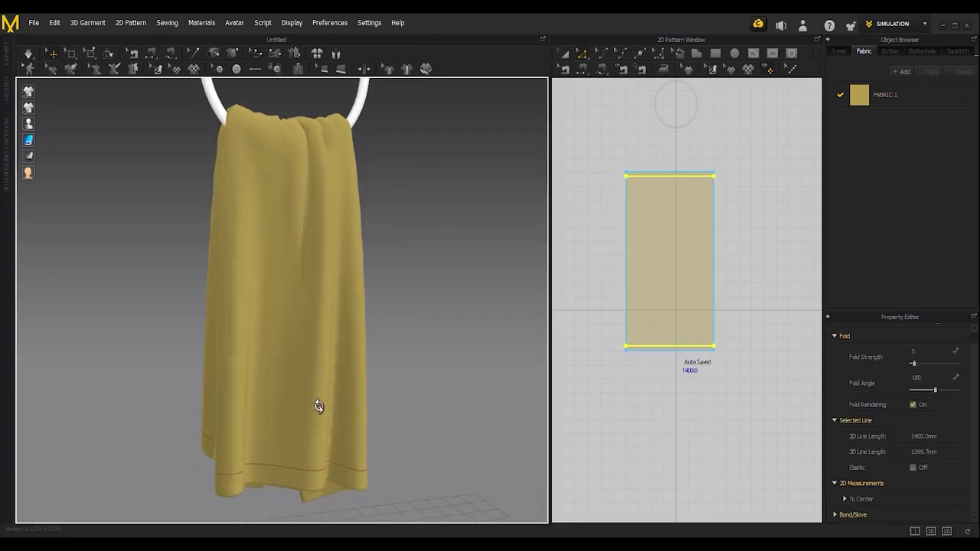
scroll(320, 383, down, 2)
middle_drag(320, 381, 300, 401)
right_click(654, 346)
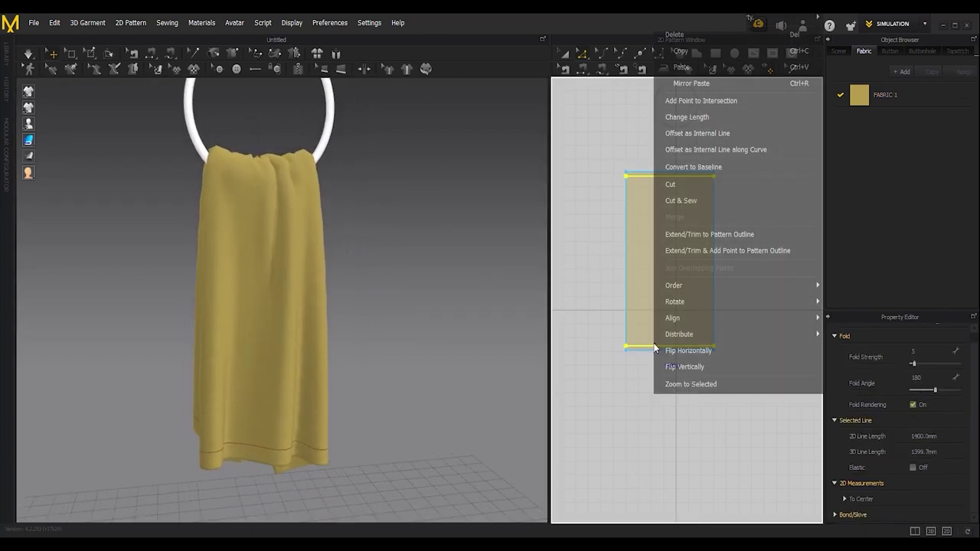
click(705, 202)
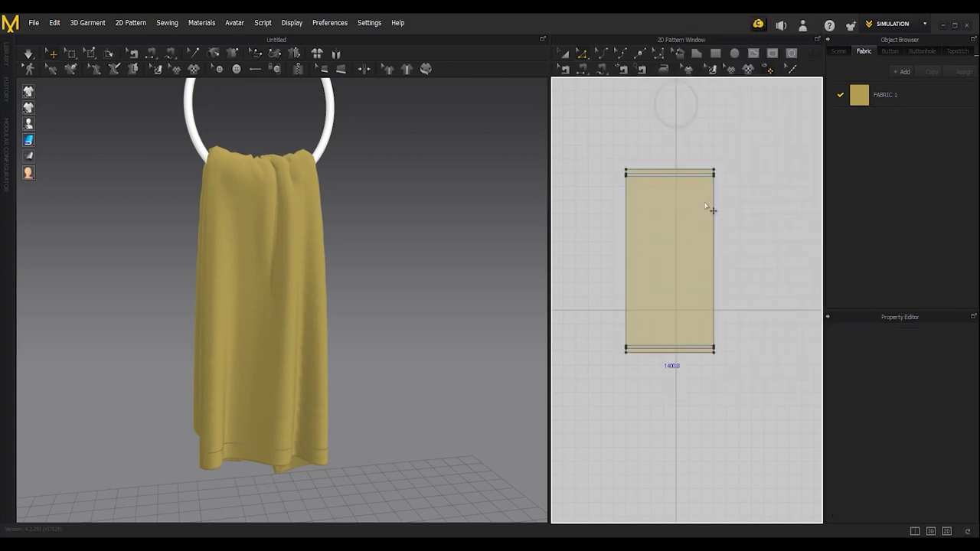
Simulate the separately sewn hems and pull the towel's upper folds and lower inner edge into place
middle_drag(285, 406, 302, 363)
scroll(339, 331, up, 1)
key(space)
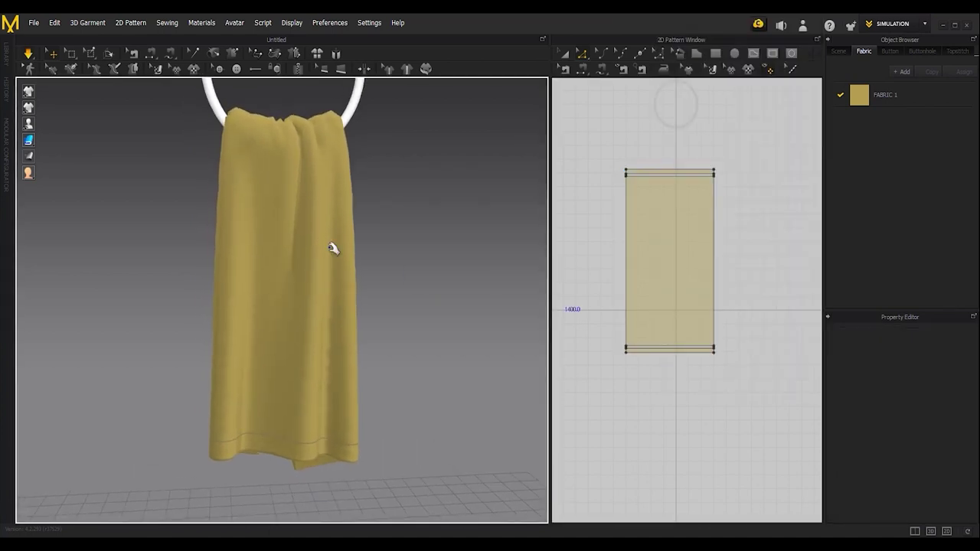
drag(268, 143, 278, 135)
scroll(300, 192, down, 3)
middle_drag(301, 193, 329, 250)
right_drag(329, 251, 412, 282)
scroll(372, 350, up, 3)
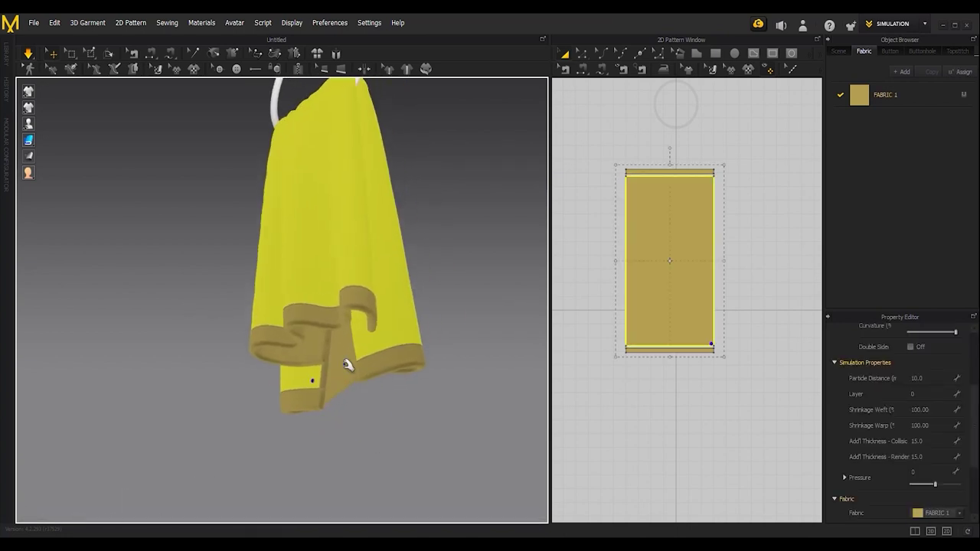
drag(346, 368, 267, 376)
Select all towel pattern pieces and set their additional collision and rendering thickness to 12
drag(592, 120, 766, 387)
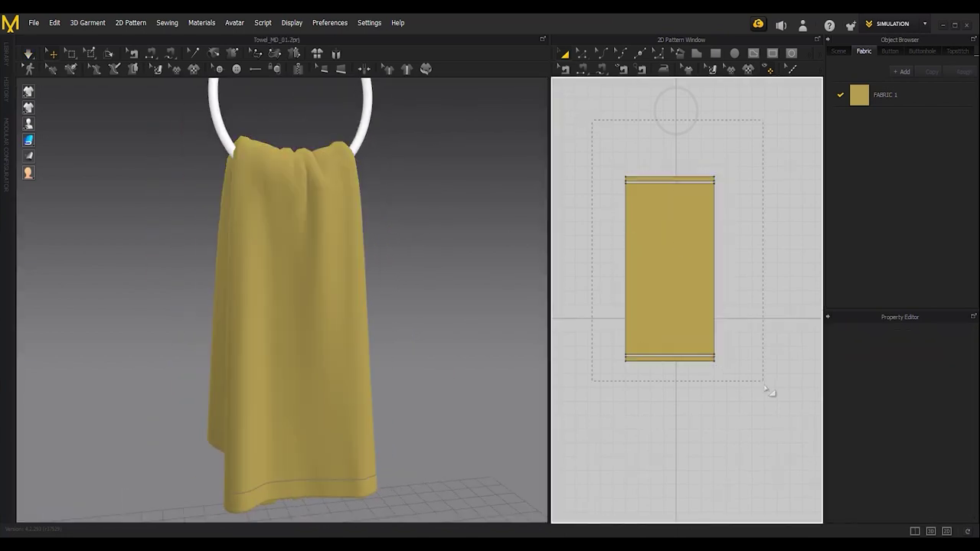
drag(975, 346, 975, 429)
click(928, 387)
text(12)
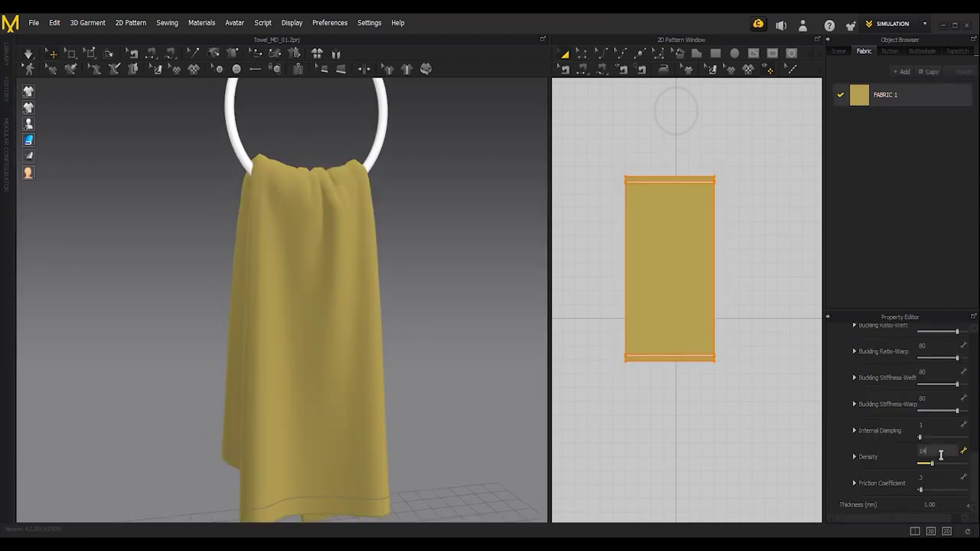
Lengthen the towel pattern by moving one short end, together with its hem piece, outward
right_drag(363, 289, 339, 293)
scroll(339, 294, down, 4)
click(615, 181)
middle_drag(640, 178, 639, 193)
click(640, 194)
click(584, 56)
drag(677, 198, 679, 196)
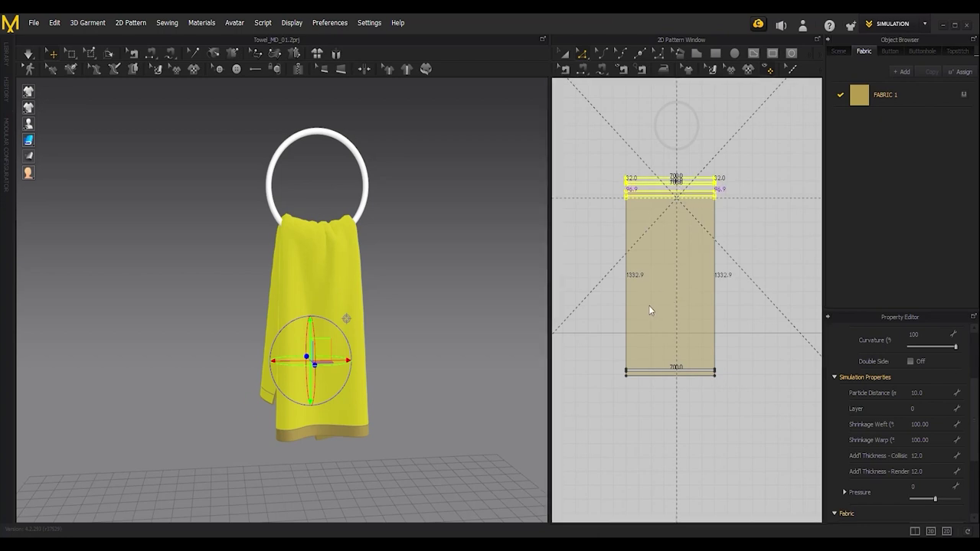
scroll(686, 219, up, 3)
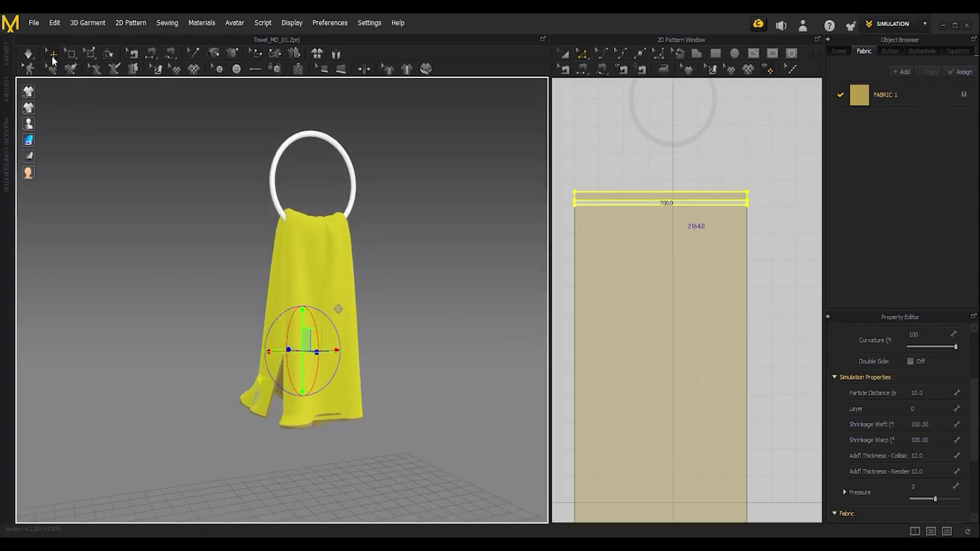
Simulate the lengthened towel and pull its lower hem and side edges until the cloth hangs evenly
key(space)
scroll(330, 394, up, 2)
scroll(398, 469, up, 2)
right_drag(400, 471, 274, 305)
key(a)
scroll(272, 305, down, 3)
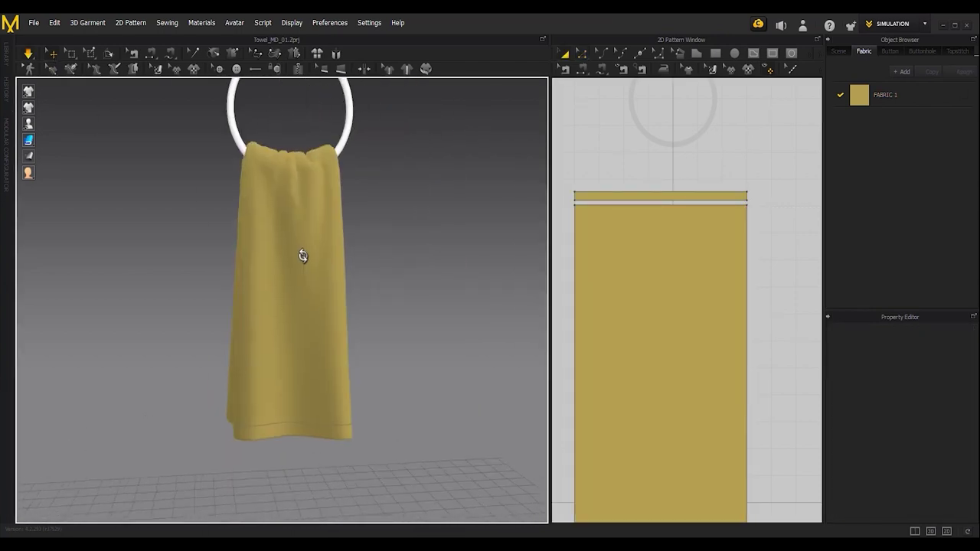
click(342, 434)
right_drag(285, 434, 284, 446)
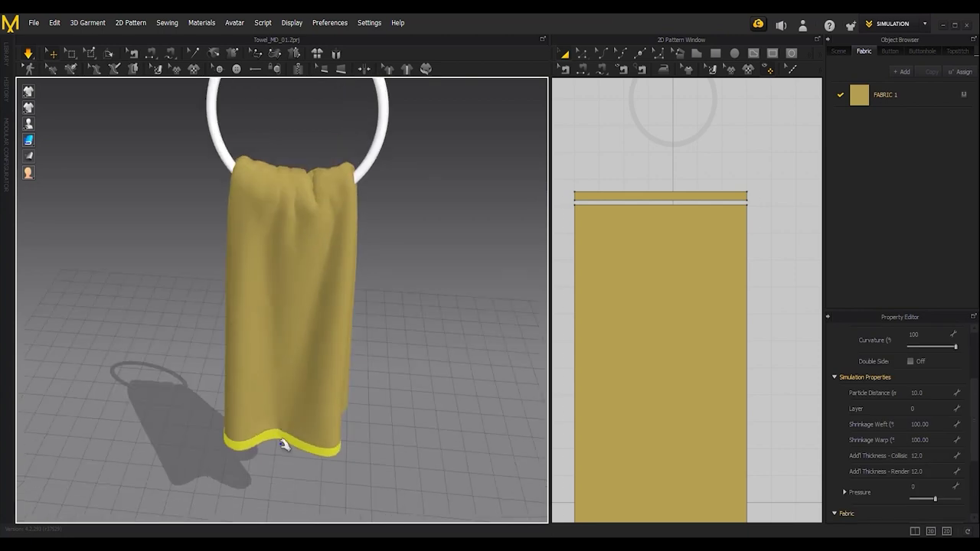
click(236, 430)
click(372, 348)
right_drag(342, 342, 342, 282)
Stop the simulation and set the particle distance of all pattern pieces to 6
scroll(741, 183, down, 5)
middle_drag(741, 184, 706, 186)
key(space)
key(ctrl+a)
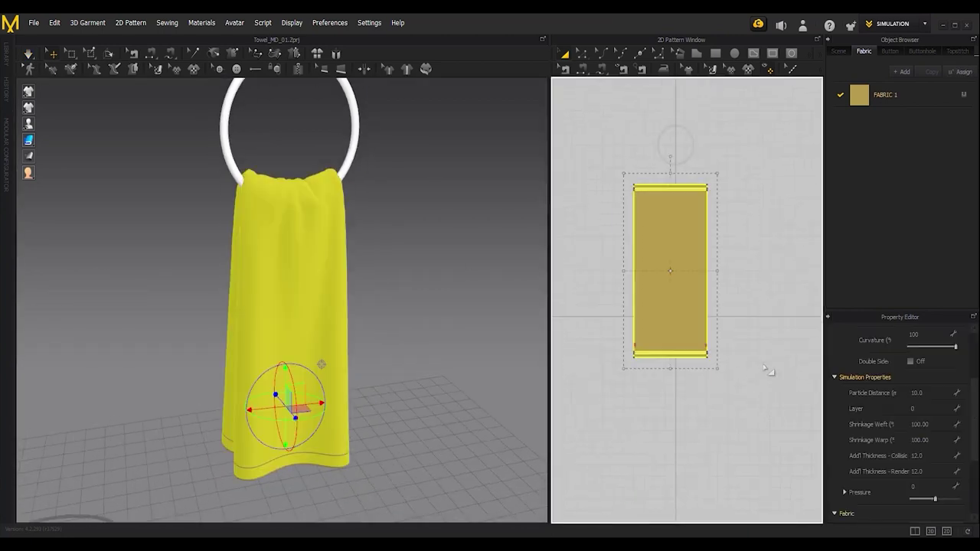
scroll(931, 454, up, 3)
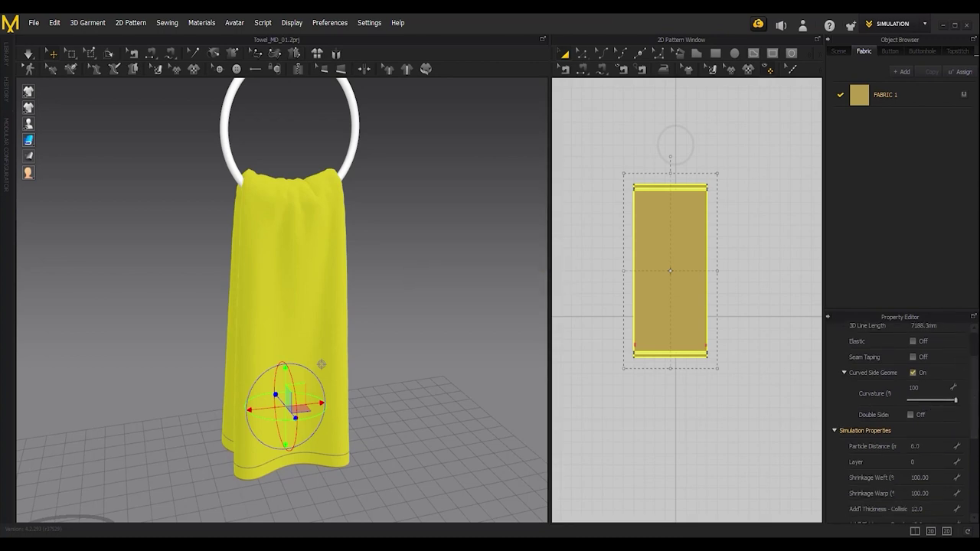
Simulate the finer cloth mesh and adjust the gathered folds where the towel passes through the ring
right_drag(315, 259, 346, 258)
click(380, 219)
scroll(381, 219, up, 3)
right_drag(366, 172, 315, 254)
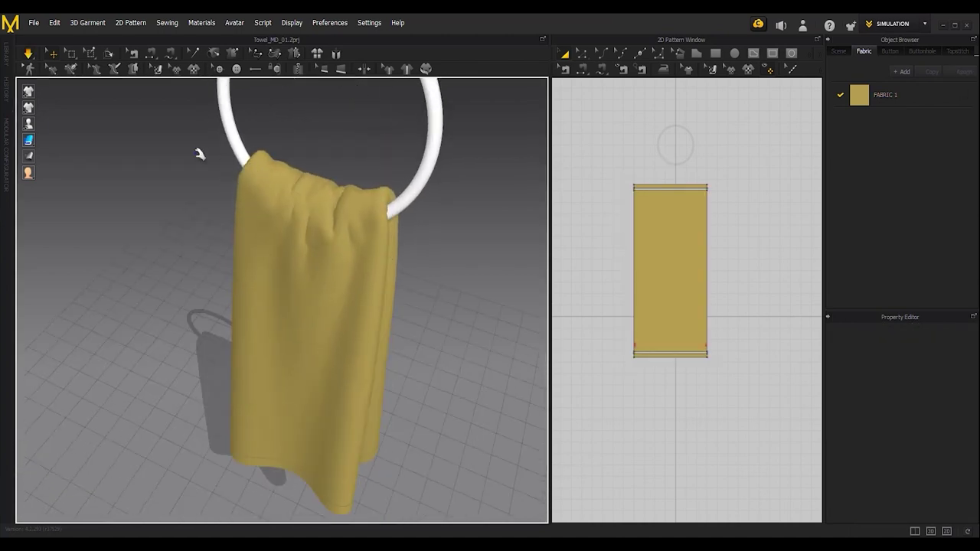
right_drag(323, 182, 284, 167)
click(282, 151)
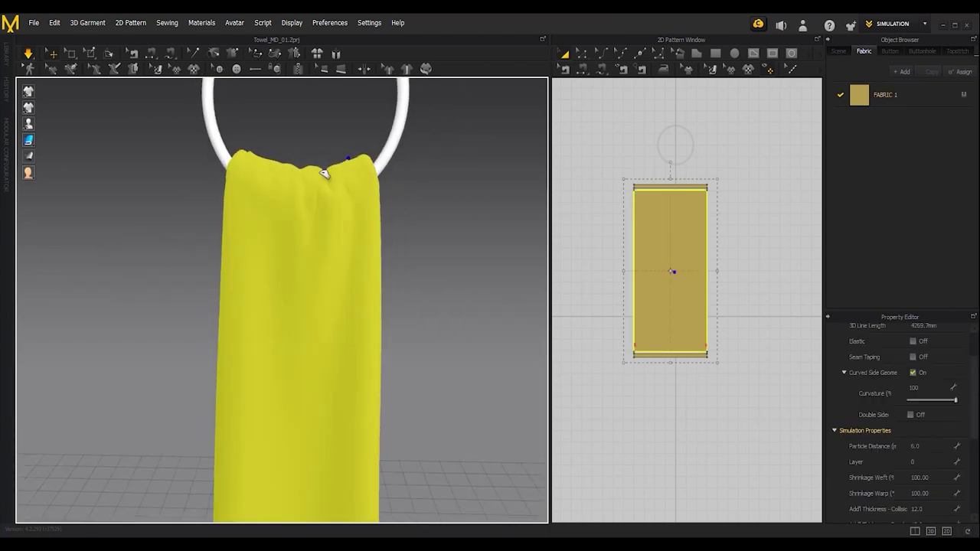
Pull the lower side edges of the hanging towel into place during the simulation
click(444, 168)
right_drag(444, 168, 237, 350)
click(237, 416)
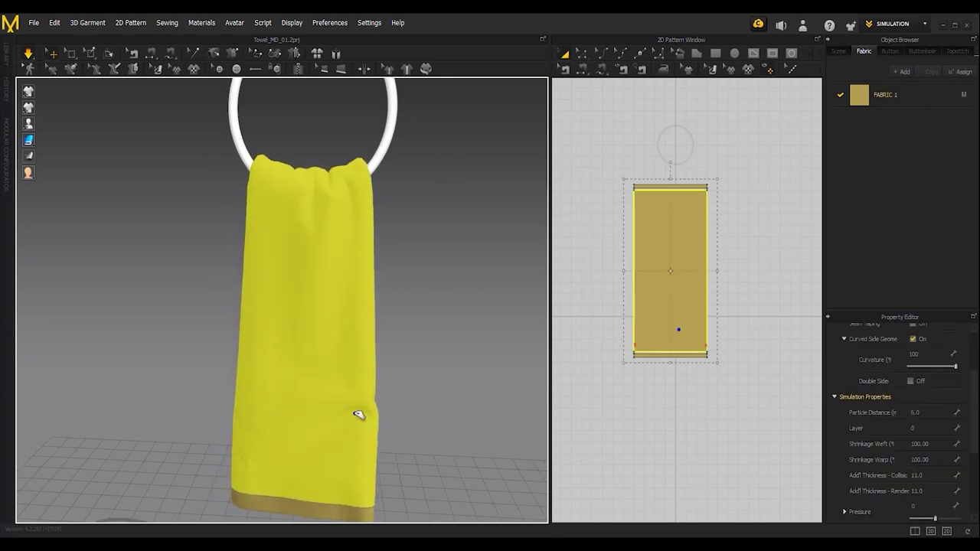
click(388, 379)
right_drag(388, 378, 422, 374)
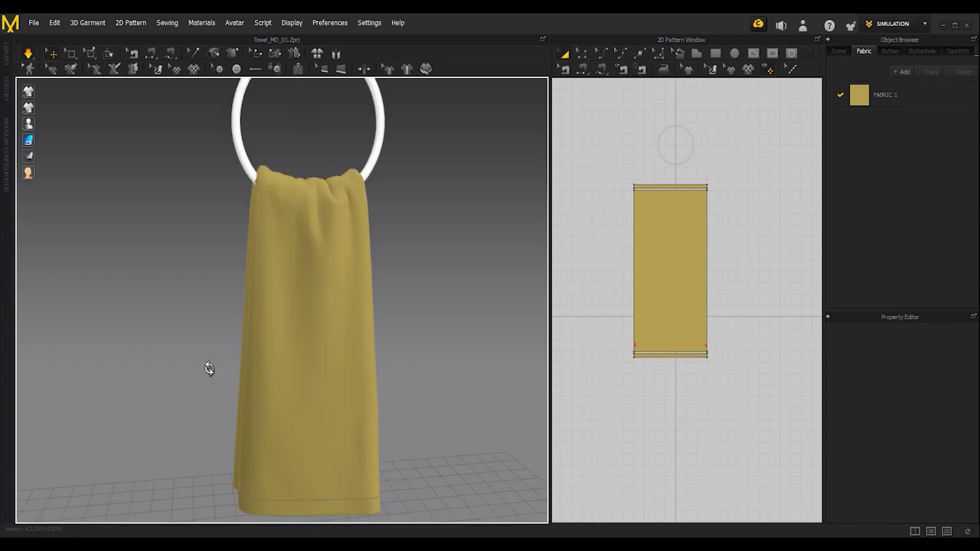
Pull the towel's folded layers into place at the lower hems while viewing them from underneath
right_drag(181, 369, 334, 284)
click(331, 309)
click(224, 264)
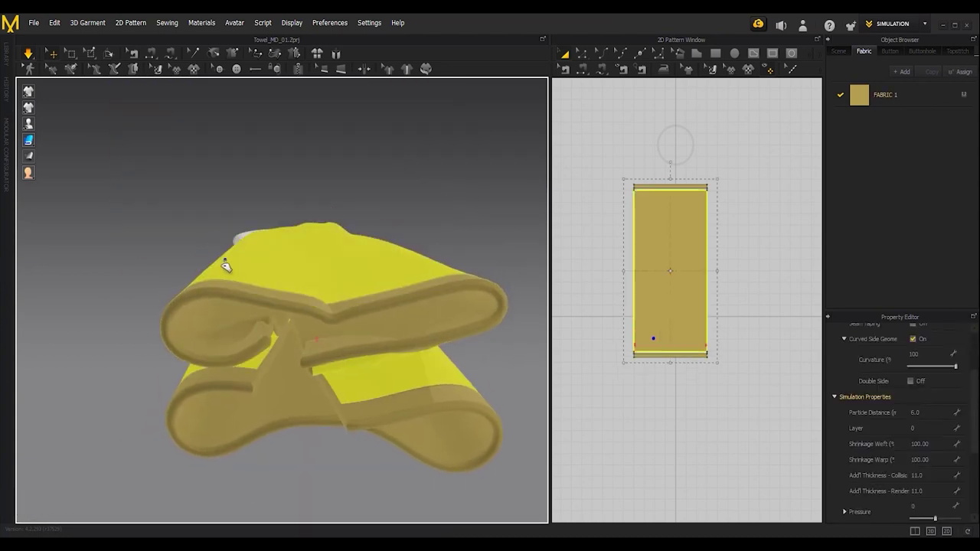
drag(434, 263, 377, 248)
right_drag(320, 264, 339, 312)
click(464, 238)
Examine the draped towel from several sides, including the folds at the ring
scroll(383, 253, down, 3)
mouse_move(344, 253)
right_down()
mouse_move(330, 280)
mouse_move(338, 264)
right_up()
scroll(342, 276, down, 1)
middle_drag(346, 289, 350, 323)
right_drag(329, 134, 294, 169)
scroll(322, 160, up, 4)
middle_drag(340, 158, 332, 233)
scroll(317, 268, down, 5)
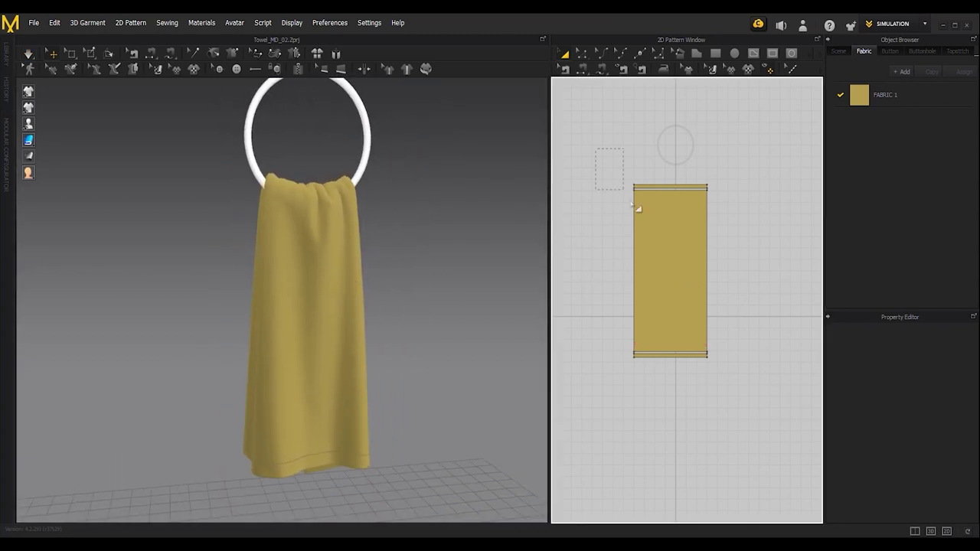
Export the selected towel patterns to the Towels folder as MD_Towel OBJ, using multiple objects and thin geometry
click(637, 207)
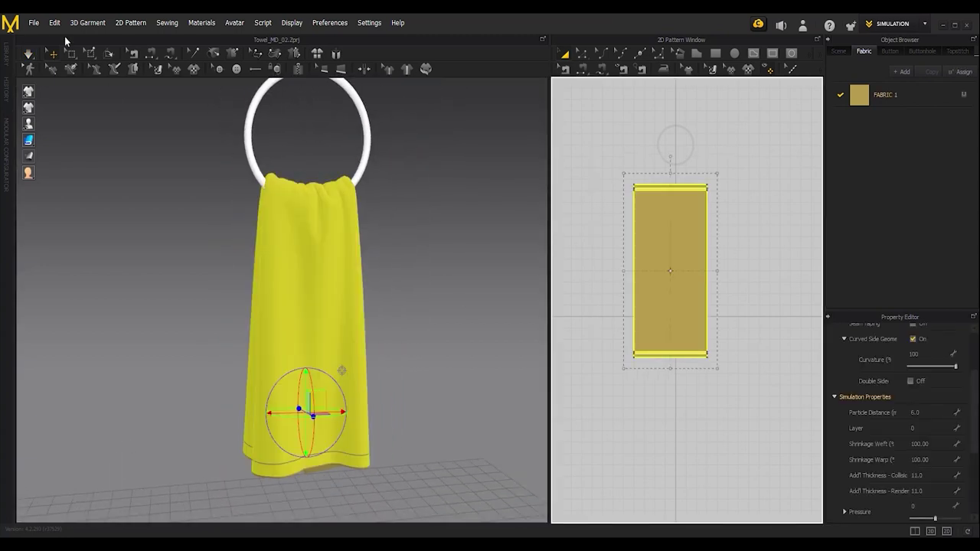
click(33, 22)
mouse_move(46, 169)
click(145, 187)
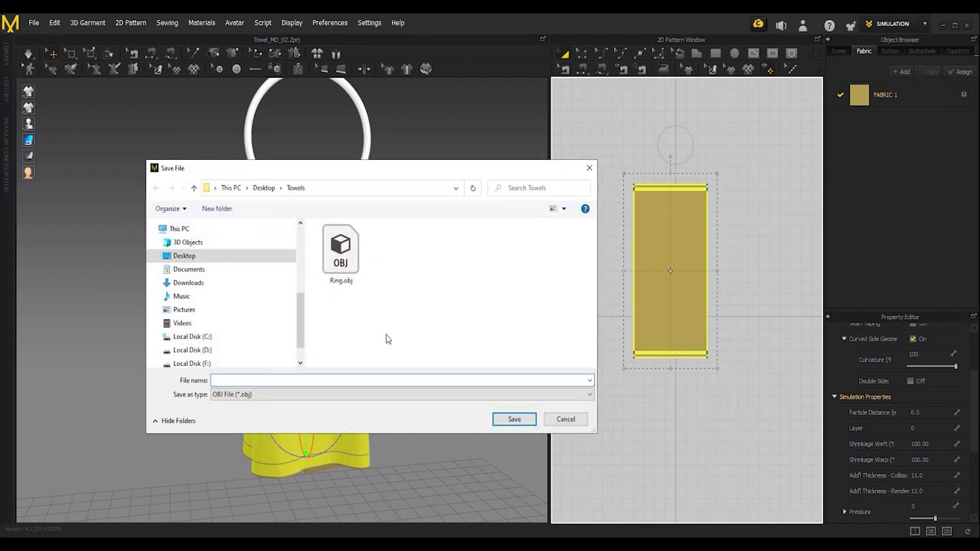
key(Return)
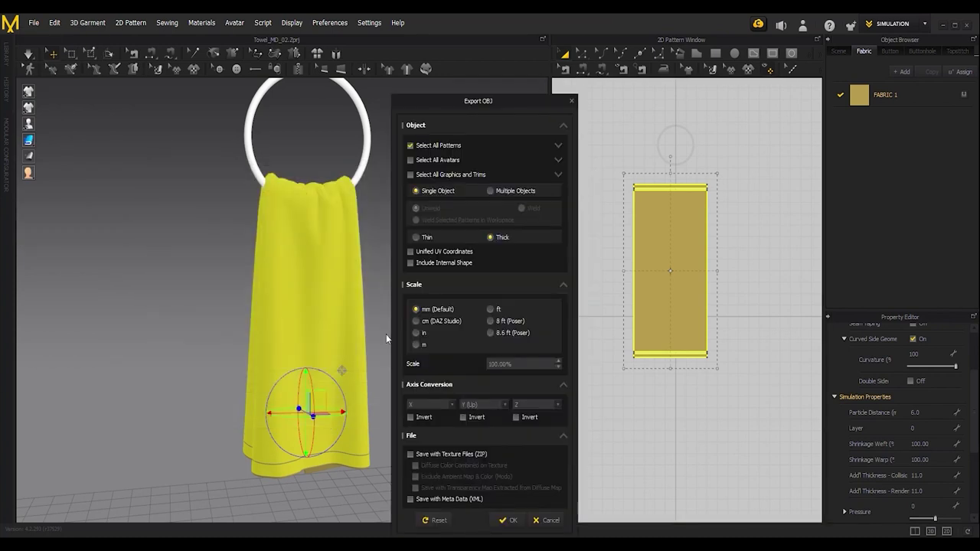
click(414, 238)
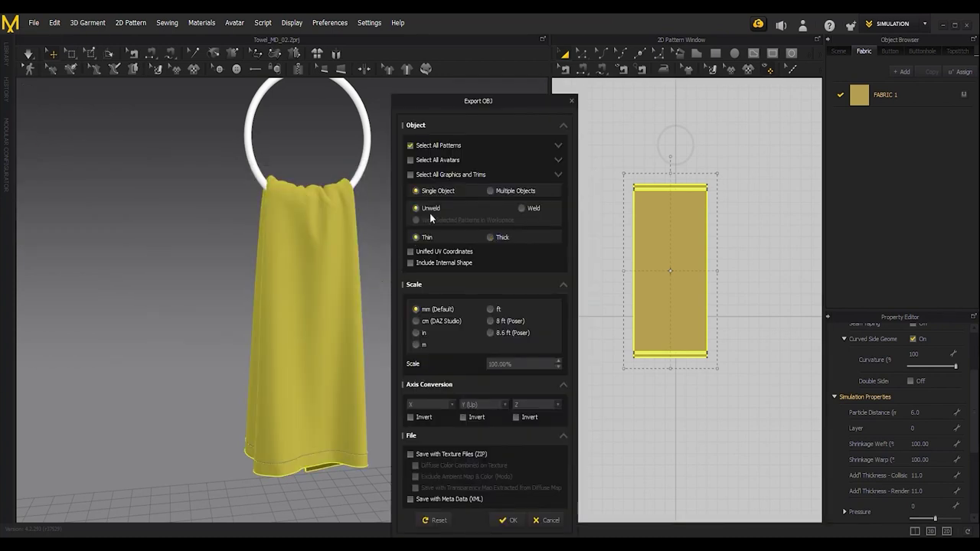
click(490, 192)
click(503, 521)
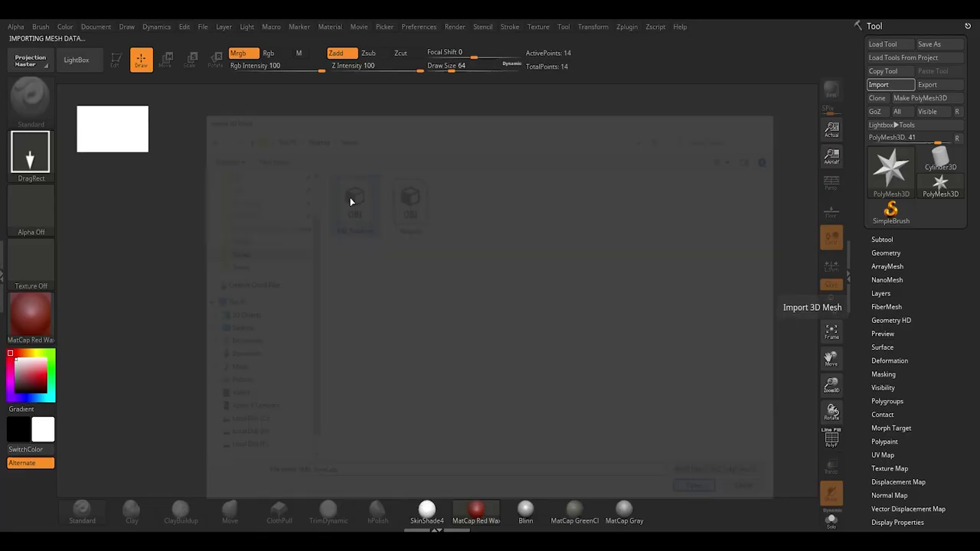
Switch to ZBrush, import the MD_Towel OBJ, place it on the canvas and enter Edit mode
double_click(346, 197)
drag(428, 291, 426, 466)
click(115, 61)
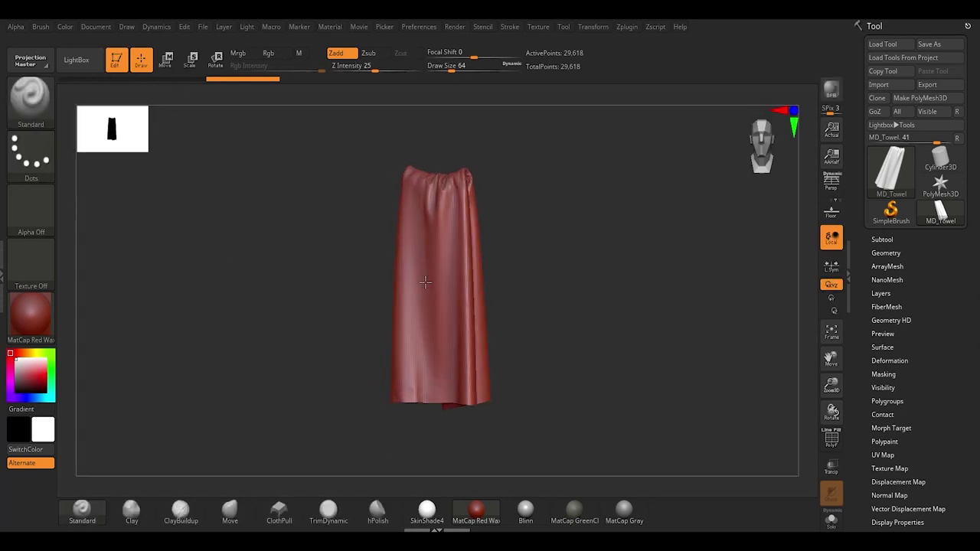
Turn on double-sided display for the towel and add a new sculpting layer
scroll(936, 285, down, 5)
click(896, 300)
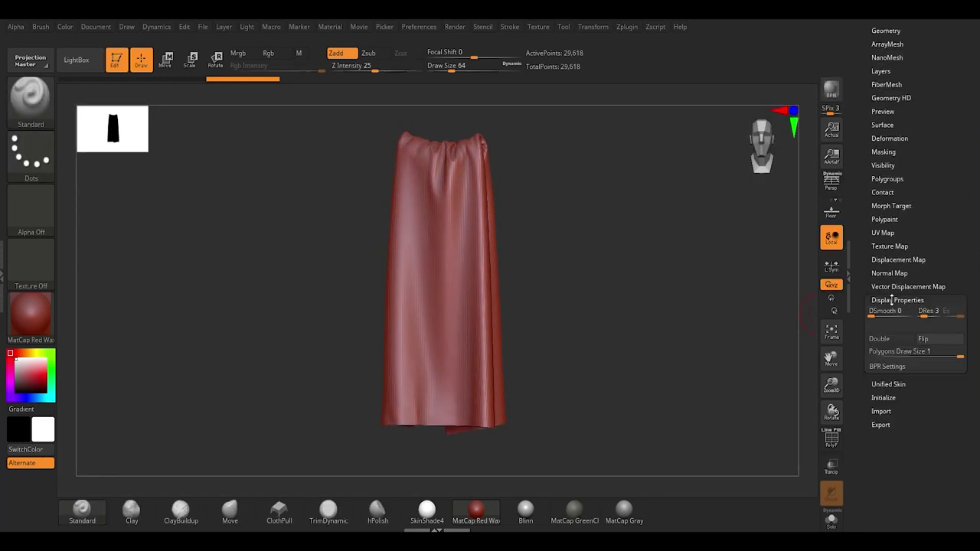
drag(576, 370, 470, 373)
click(881, 70)
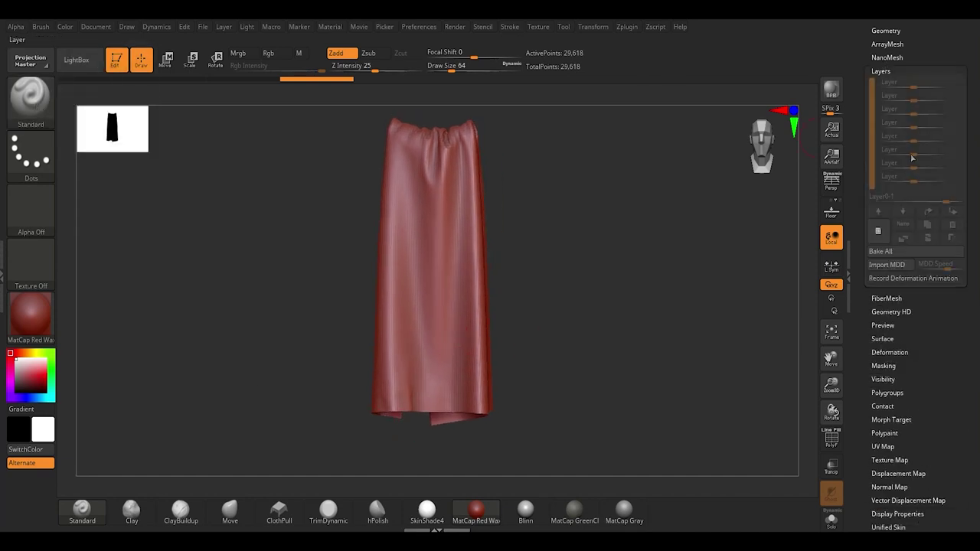
drag(968, 158, 856, 245)
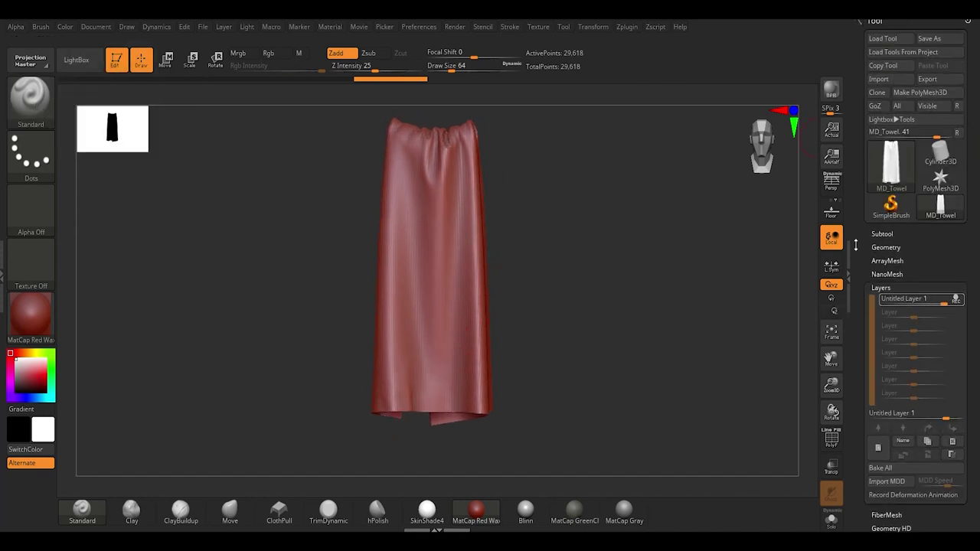
Use the Move Topological brush at draw size 108 to reposition the inner corners at the towel's lower hem
click(33, 95)
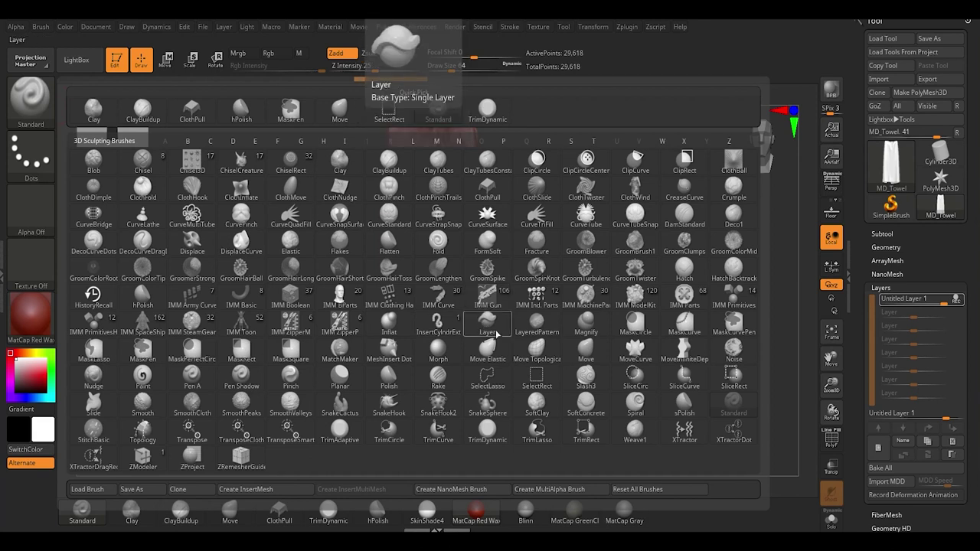
click(537, 351)
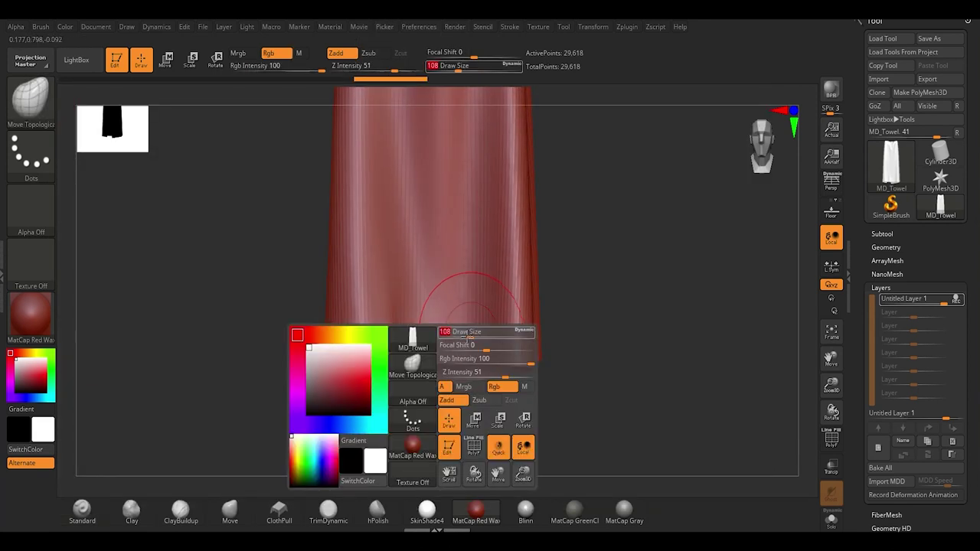
right_drag(434, 357, 398, 340)
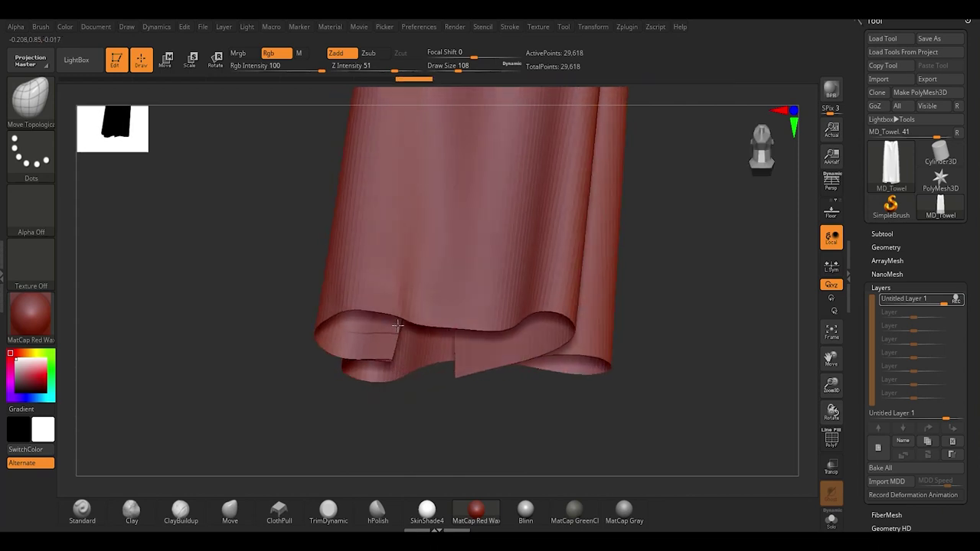
right_drag(393, 320, 460, 332)
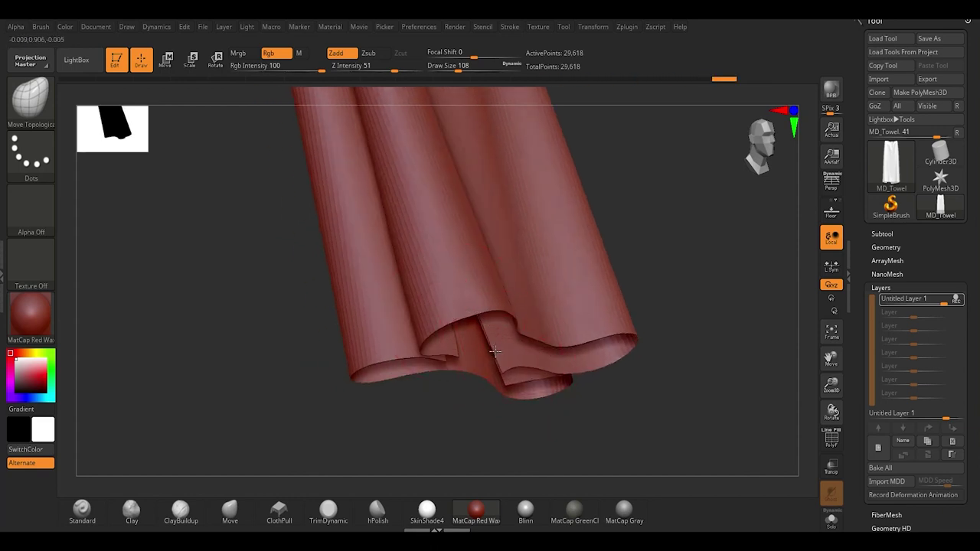
Refine the inner flaps along the lower hem with the Move Topological brush, reducing its draw size to 65 and 39
mouse_move(509, 353)
right_down()
mouse_move(511, 335)
mouse_move(535, 365)
mouse_move(471, 340)
right_up()
key(space)
drag(470, 337, 464, 338)
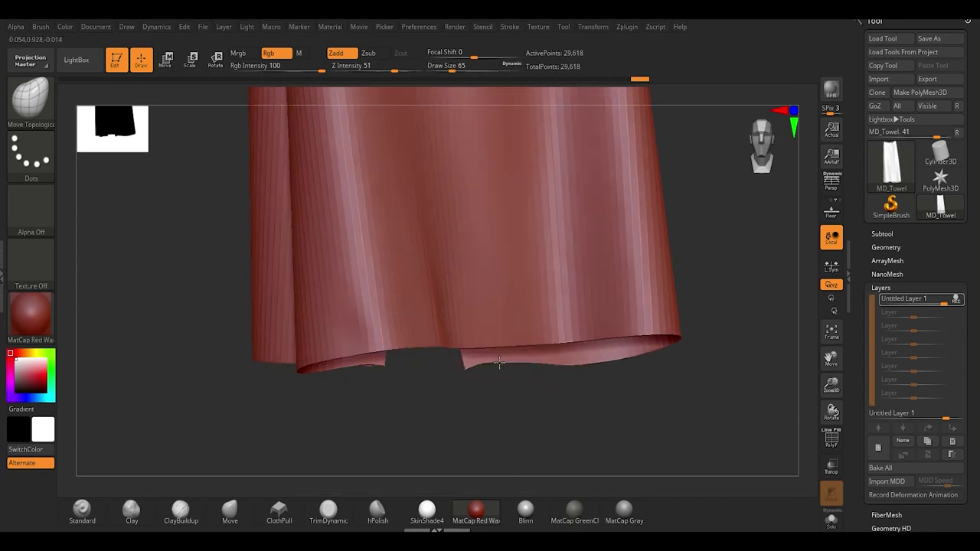
right_drag(621, 347, 468, 360)
key(space)
drag(469, 358, 463, 358)
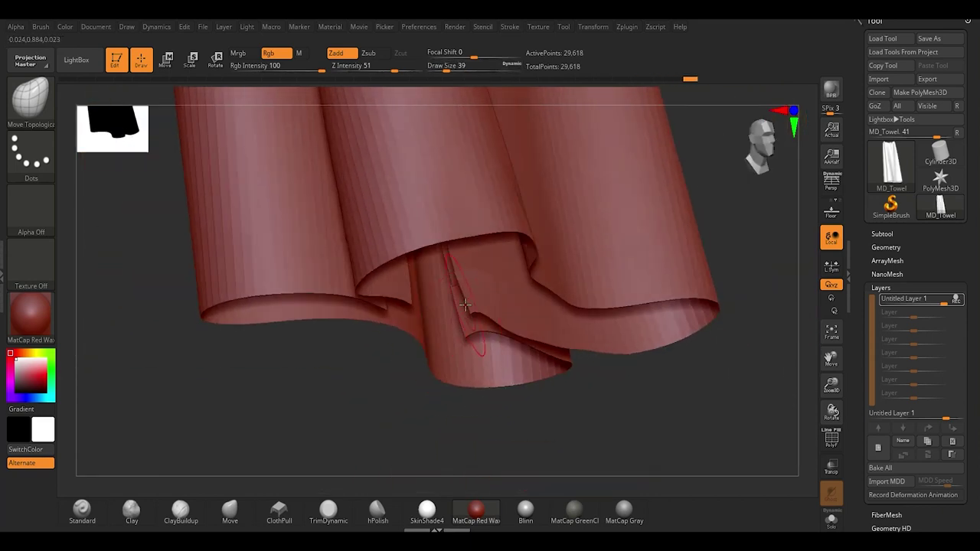
Turn on perspective and keep adjusting the overlapping inner edge with different Move Topological brush sizes
key(space)
drag(467, 305, 472, 305)
mouse_move(471, 305)
right_down()
mouse_move(475, 330)
mouse_move(490, 269)
mouse_move(464, 255)
right_up()
key(p)
key(space)
drag(464, 255, 476, 255)
mouse_move(423, 264)
alt+right_down()
mouse_move(490, 286)
mouse_move(469, 286)
alt+right_up()
Switch to the Move brush at draw size 104 and adjust the outer edge of the towel's lower hem
click(30, 104)
click(599, 351)
key(space)
drag(536, 318, 530, 319)
ctrl+right_drag(530, 328, 531, 383)
mouse_move(531, 383)
right_down()
mouse_move(546, 345)
mouse_move(547, 367)
right_up()
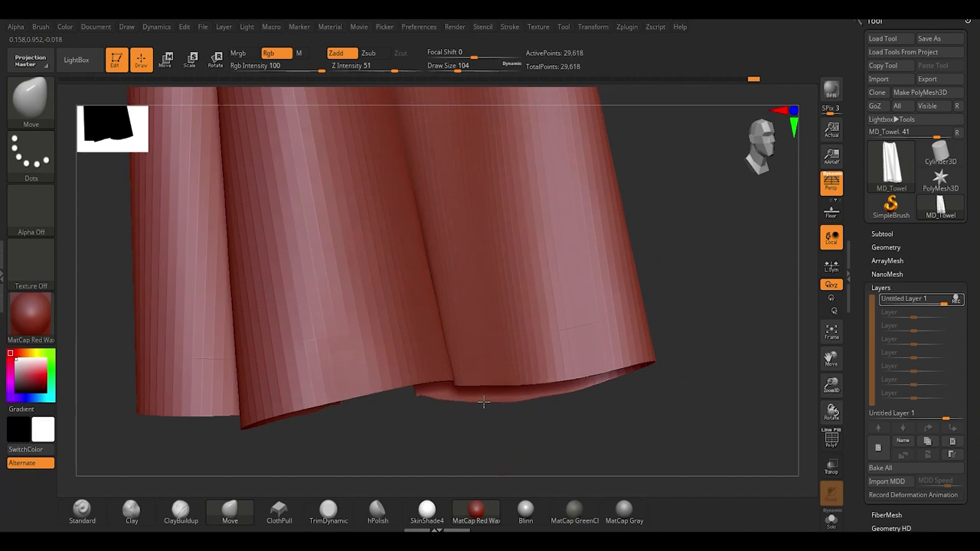
drag(605, 377, 603, 371)
Set the Move brush to draw size 65 and refine the flared corners of the hem around the towel
mouse_move(506, 406)
right_down()
mouse_move(493, 379)
mouse_move(482, 394)
mouse_move(528, 368)
right_up()
key(space)
drag(528, 360, 514, 360)
right_drag(529, 368, 515, 348)
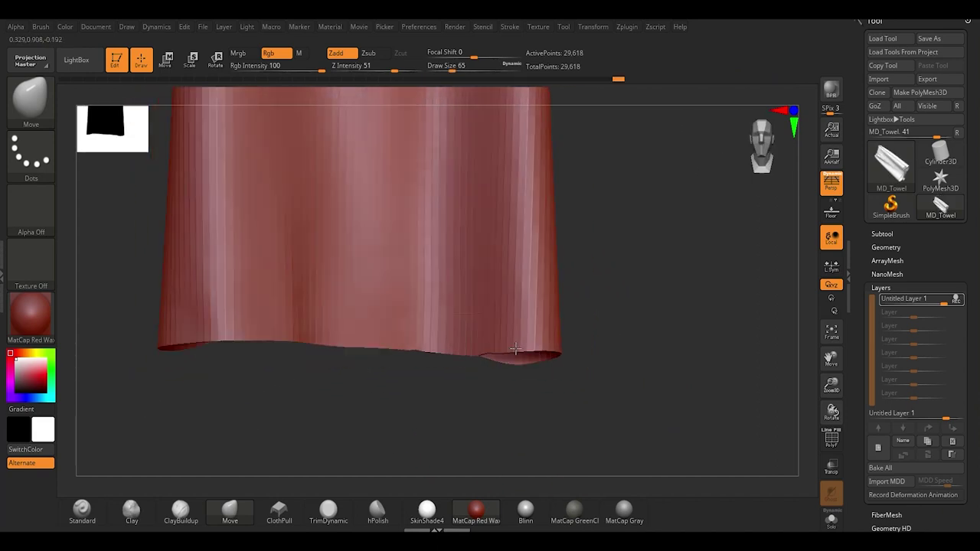
mouse_move(495, 275)
right_down()
mouse_move(597, 323)
mouse_move(564, 386)
mouse_move(566, 360)
right_up()
key(shift+f)
key(space)
drag(570, 337, 561, 337)
mouse_move(550, 371)
ctrl+right_down()
mouse_move(552, 311)
mouse_move(545, 337)
ctrl+right_up()
Enlarge the Move brush to draw size 163 and reshape the overall outline of the draped towel
ctrl+right_drag(545, 337, 545, 291)
key(space)
drag(545, 283, 561, 283)
mouse_move(563, 285)
right_down()
mouse_move(615, 278)
mouse_move(513, 268)
mouse_move(453, 297)
mouse_move(477, 367)
mouse_move(469, 329)
right_up()
key(shift+f)
key(space)
drag(454, 296, 460, 296)
right_drag(389, 249, 453, 258)
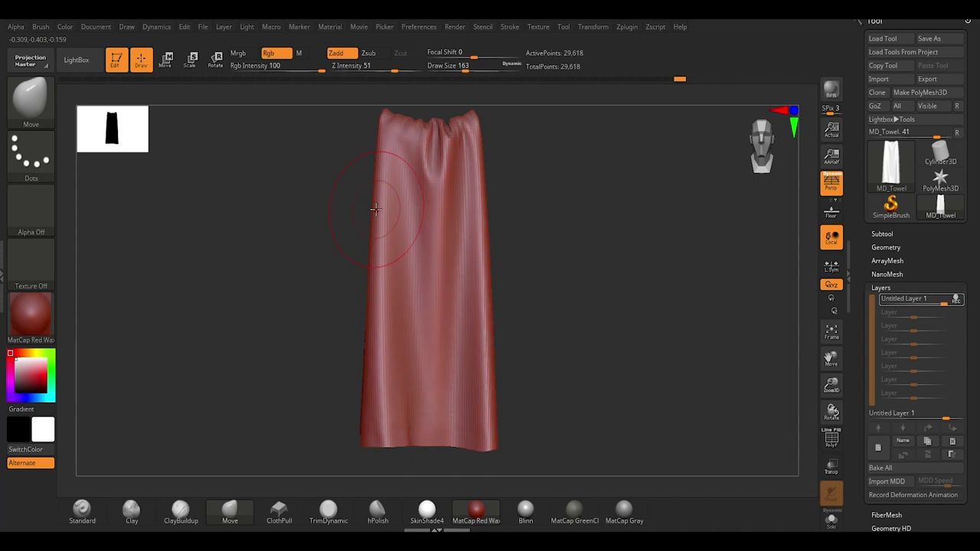
right_drag(377, 210, 665, 305)
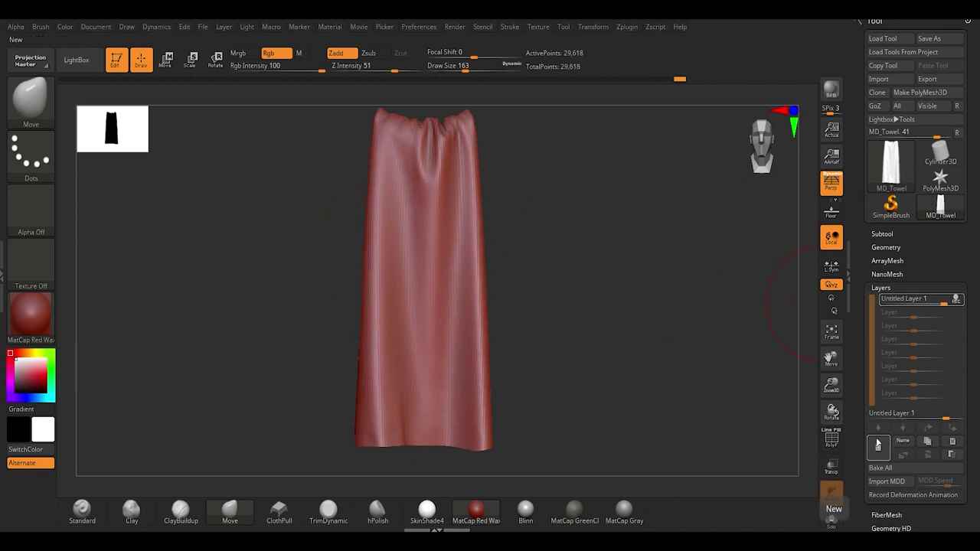
Use the Move brush at draw size 128 to pull the towel's side edges into a less even outline
ctrl+right_drag(484, 322, 485, 284)
key(space)
drag(484, 281, 479, 278)
alt+right_drag(471, 264, 479, 259)
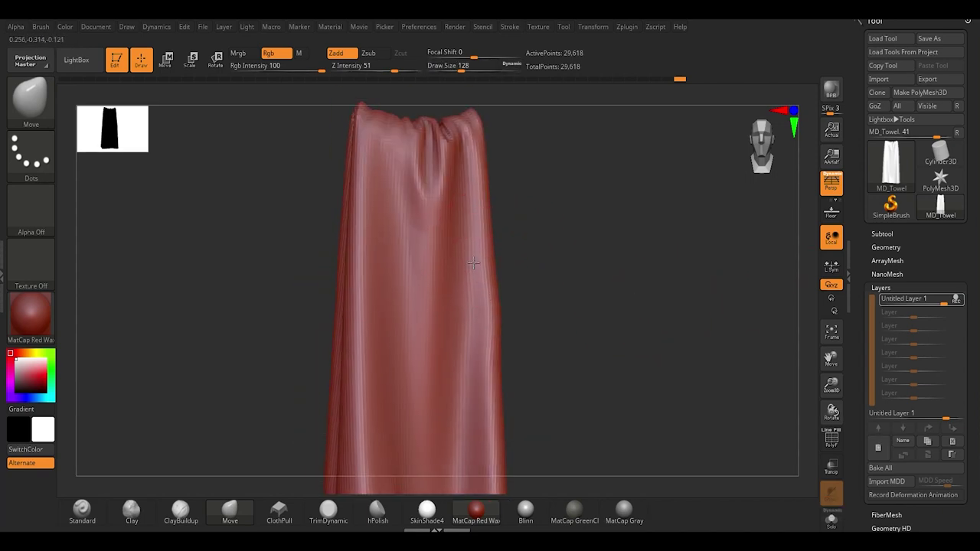
alt+right_drag(499, 313, 536, 272)
right_drag(536, 272, 418, 276)
Continue shaping the towel's sides and folds from other angles, enlarging the Move brush to draw size 172
key(space)
drag(363, 339, 372, 339)
mouse_move(375, 337)
right_down()
mouse_move(424, 353)
mouse_move(434, 424)
mouse_move(429, 383)
right_up()
drag(428, 356, 428, 354)
right_drag(428, 353, 490, 360)
ctrl+right_drag(490, 360, 497, 298)
key(space)
drag(499, 299, 504, 299)
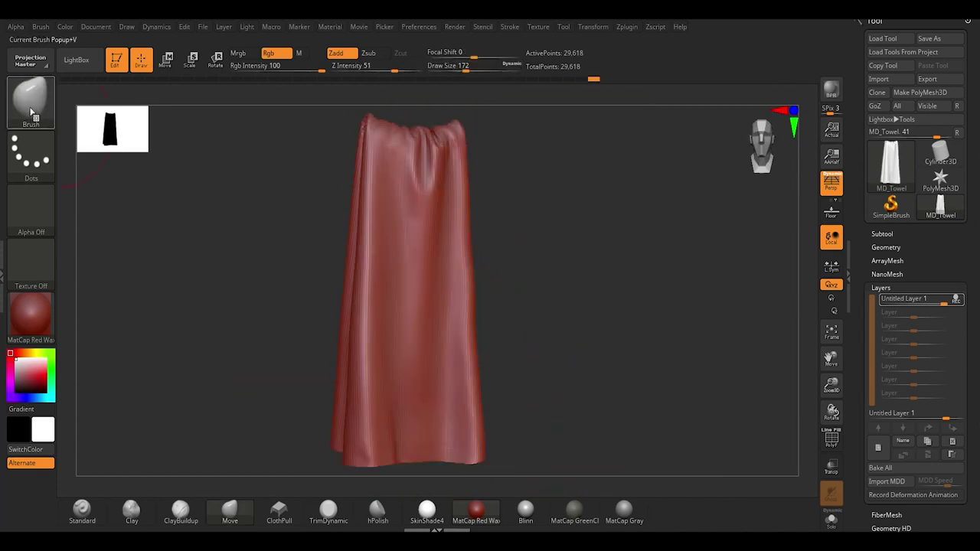
Sculpt creases with the DamStandard brush at Z Intensity 11 and draw sizes 33 to 37, using both Zsub and Zadd
click(31, 115)
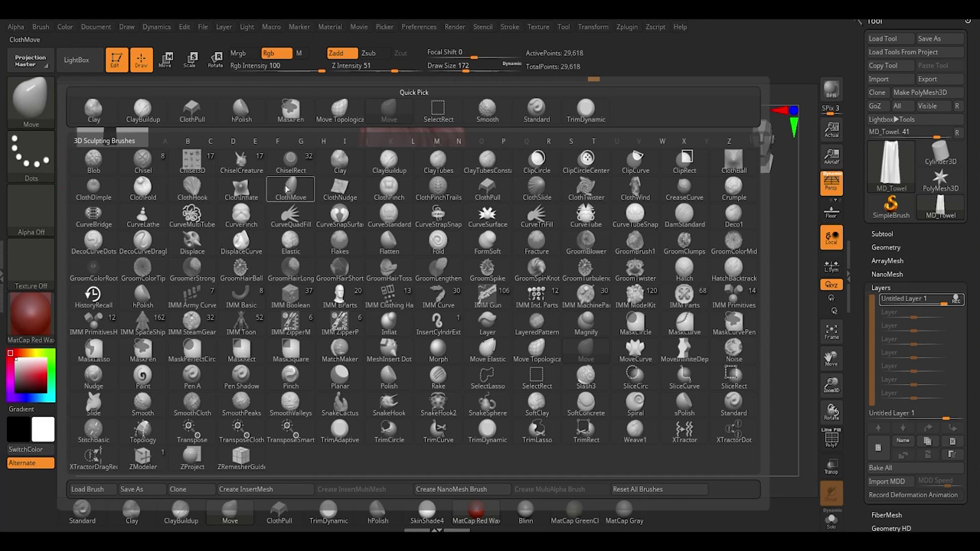
click(684, 218)
key(space)
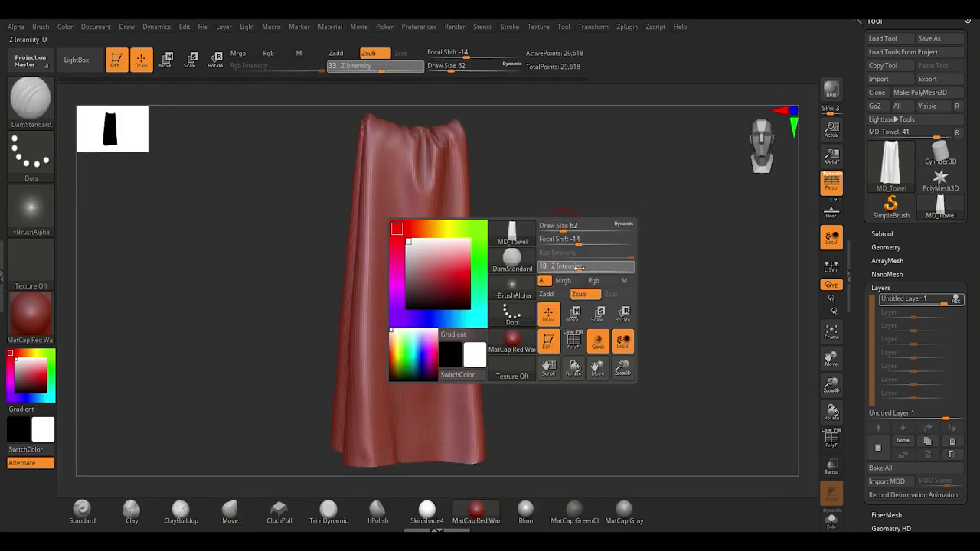
mouse_move(453, 267)
ctrl+right_down()
mouse_move(429, 207)
mouse_move(444, 299)
mouse_move(389, 288)
mouse_move(391, 258)
ctrl+right_up()
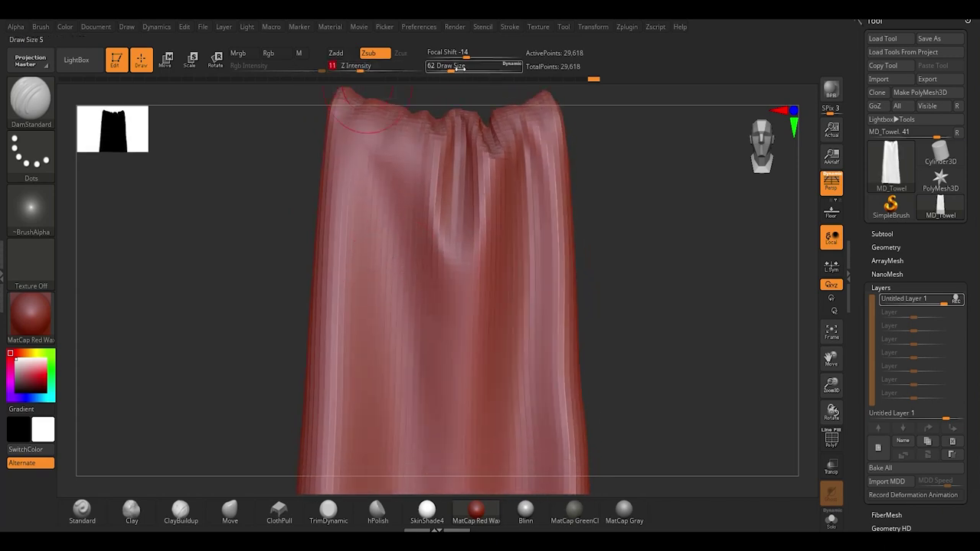
right_click(435, 267)
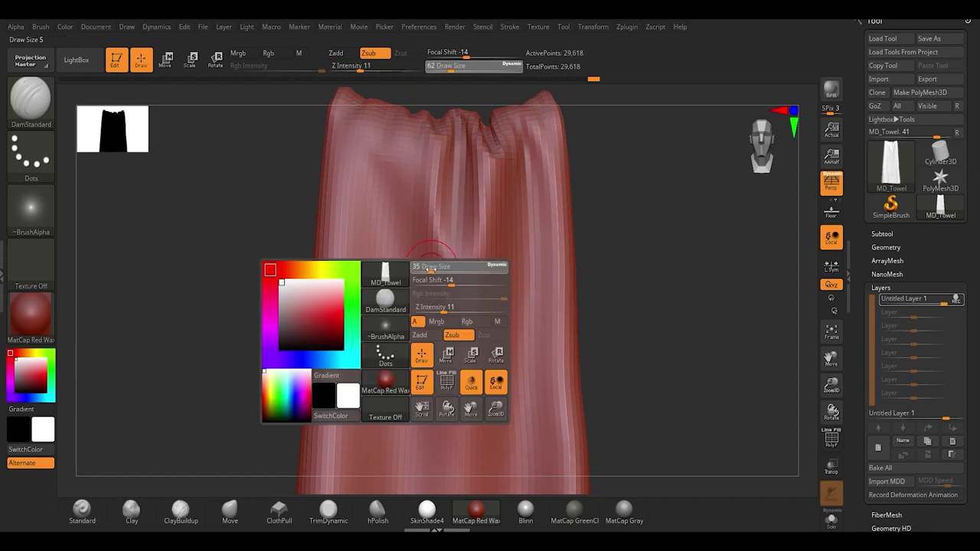
alt+right_drag(385, 192, 392, 144)
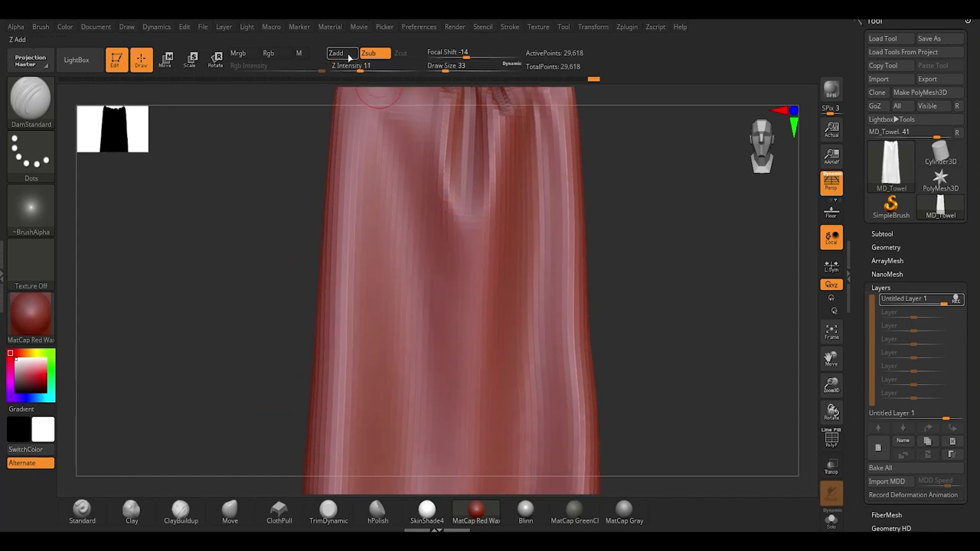
mouse_move(398, 321)
right_down()
mouse_move(368, 322)
mouse_move(374, 228)
right_up()
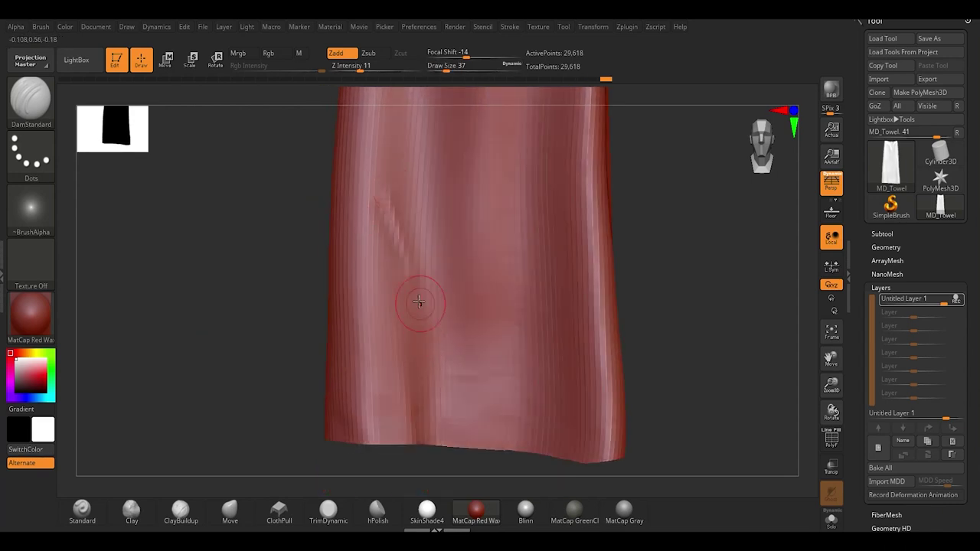
right_drag(414, 292, 451, 257)
Change the towel's display material to MatCap White01
key(m)
click(195, 271)
click(30, 314)
click(142, 196)
click(29, 321)
click(334, 299)
Smooth the sculpted creases across the towel and adjust the brush size for the remaining folds
mouse_move(398, 302)
right_down()
mouse_move(444, 300)
mouse_move(406, 291)
mouse_move(378, 301)
mouse_move(383, 334)
right_up()
shift+drag(375, 335, 337, 261)
mouse_move(406, 333)
ctrl+right_down()
mouse_move(415, 280)
mouse_move(435, 284)
mouse_move(475, 322)
mouse_move(414, 276)
mouse_move(387, 295)
mouse_move(376, 287)
mouse_move(409, 253)
mouse_move(420, 287)
mouse_move(391, 192)
ctrl+right_up()
mouse_move(438, 352)
right_down()
mouse_move(408, 192)
mouse_move(390, 189)
mouse_move(418, 273)
mouse_move(365, 322)
mouse_move(413, 256)
mouse_move(376, 324)
mouse_move(442, 250)
mouse_move(405, 190)
mouse_move(416, 411)
mouse_move(418, 360)
mouse_move(414, 367)
right_up()
key(s)
drag(442, 414, 511, 235)
shift+drag(462, 337, 441, 410)
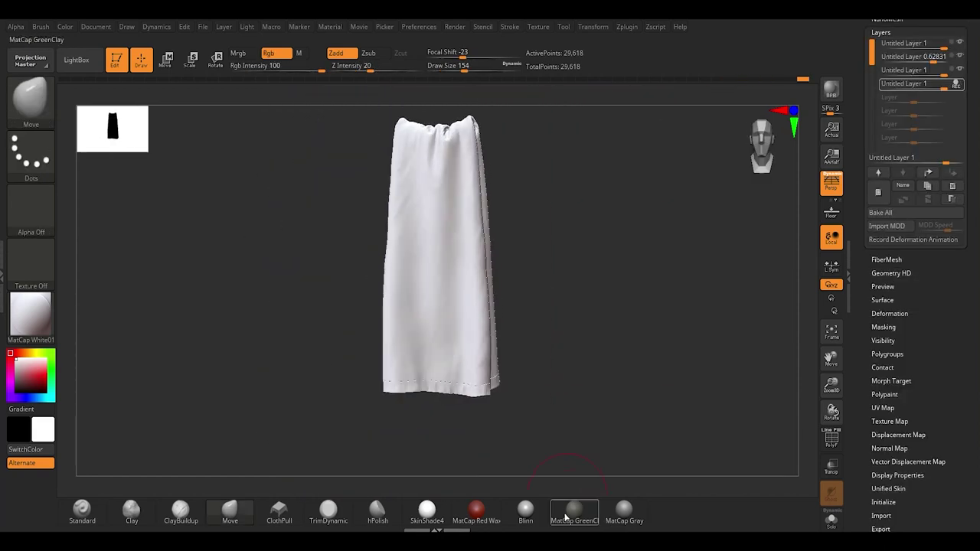
Preview the towel in MatCap GreenClay, switch it to MatCap Gray and inspect the folds from several sides
click(575, 512)
drag(472, 351, 450, 357)
click(625, 509)
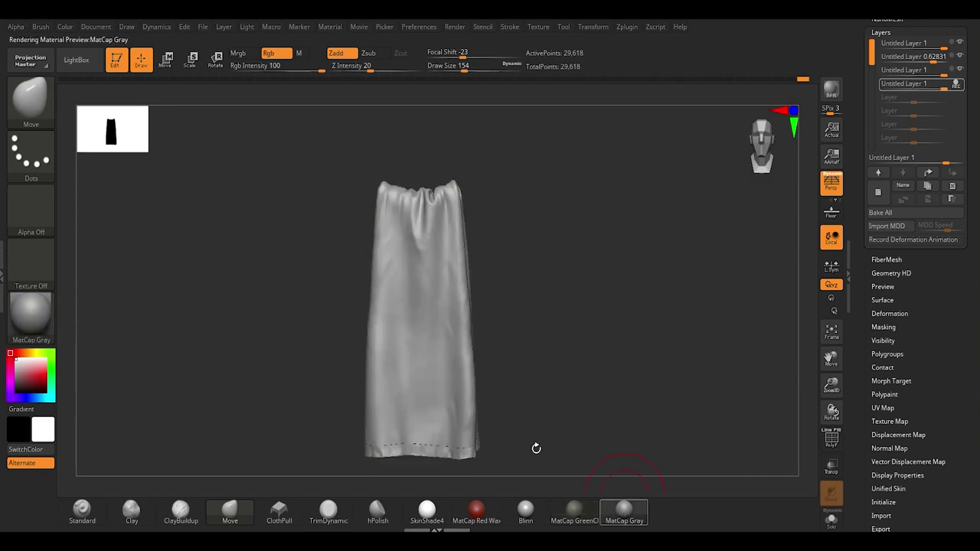
drag(486, 409, 442, 346)
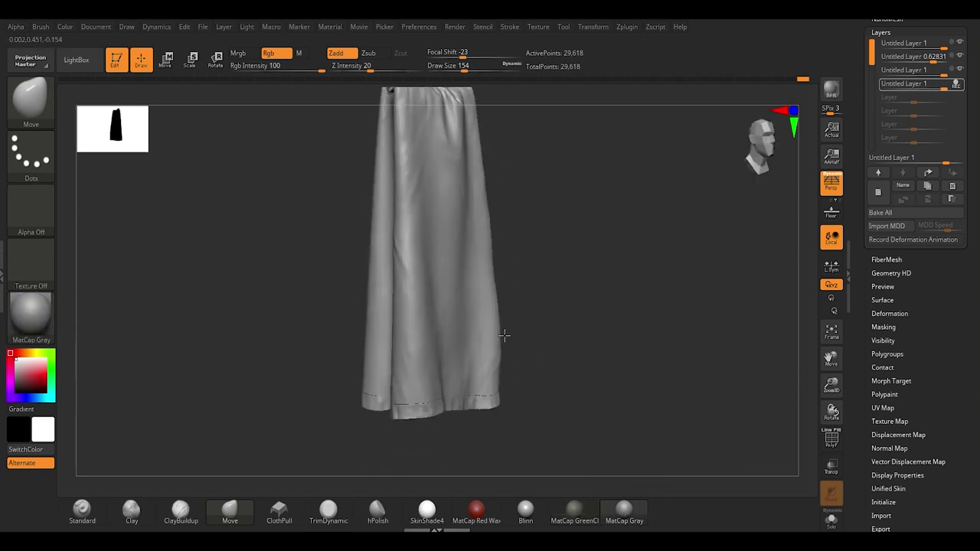
Export the sculpted towel in OBJ format as MD_Towel_Export.obj in the Towels folder
drag(966, 86, 962, 211)
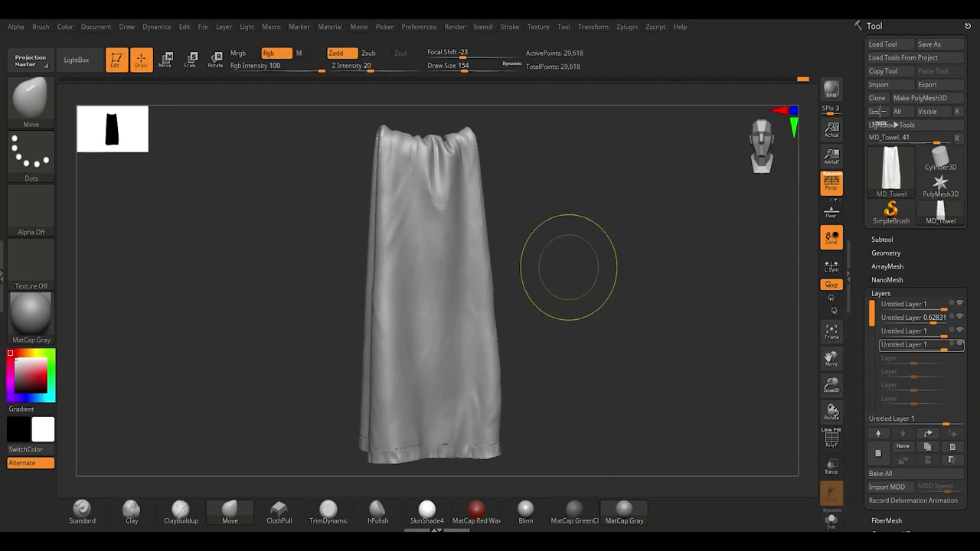
click(928, 85)
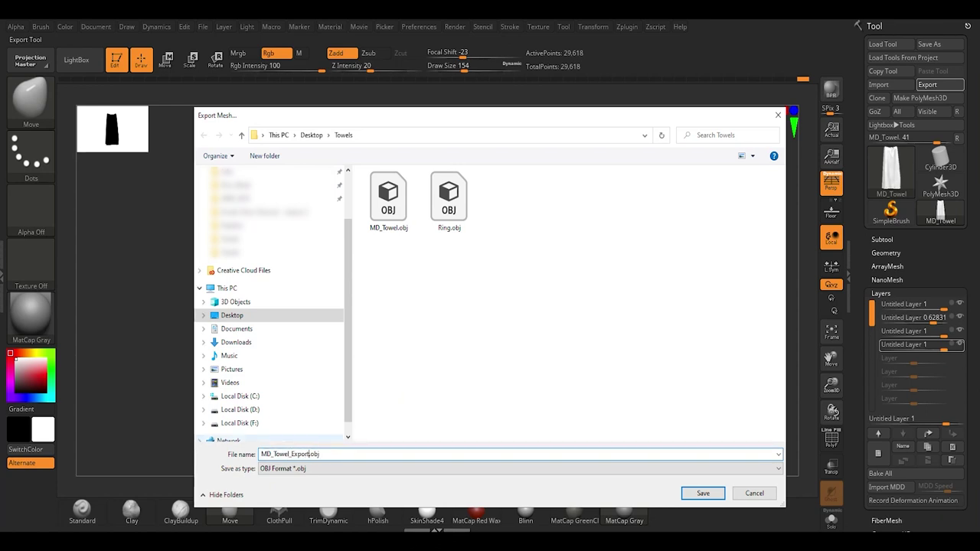
key(Return)
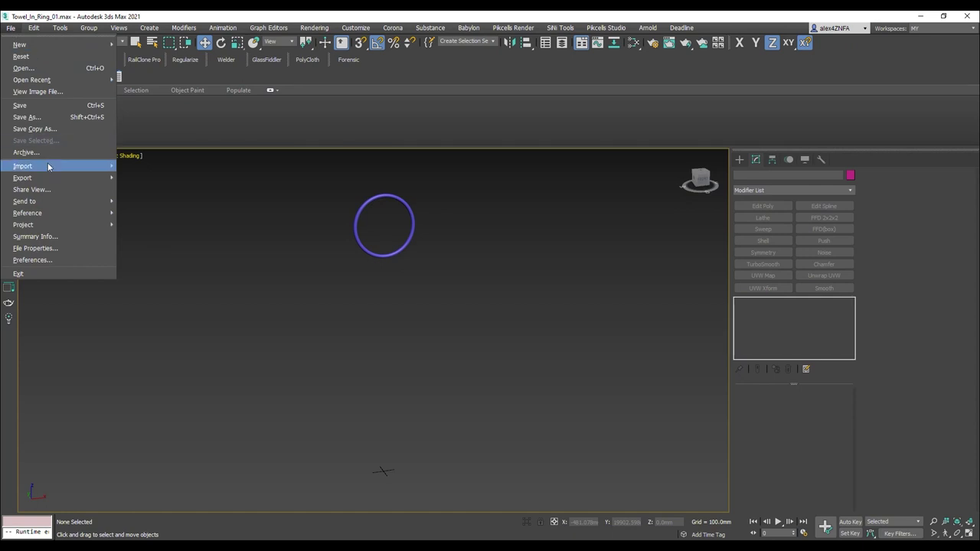
Switch to 3ds Max and import MD_Towel_Export.obj into the scene with the ring
mouse_move(49, 166)
click(157, 166)
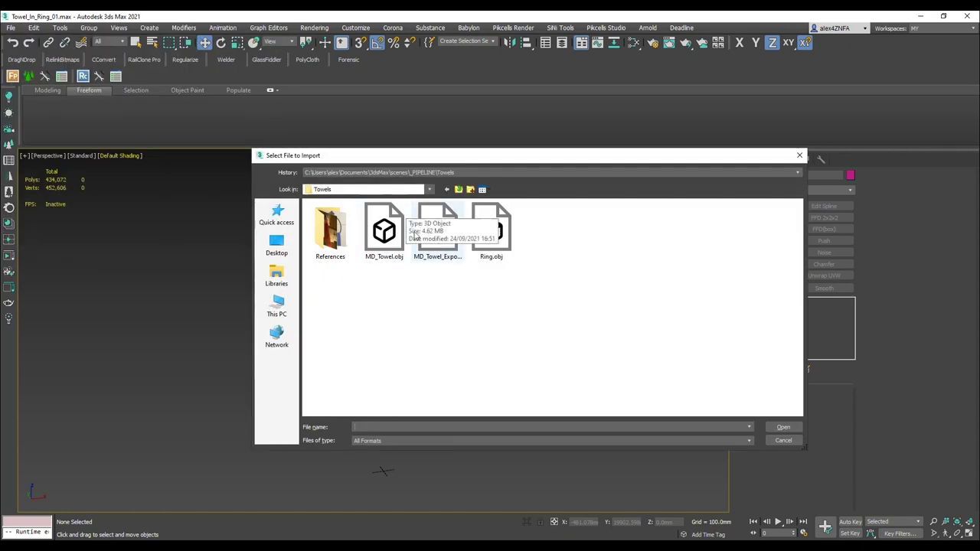
click(784, 427)
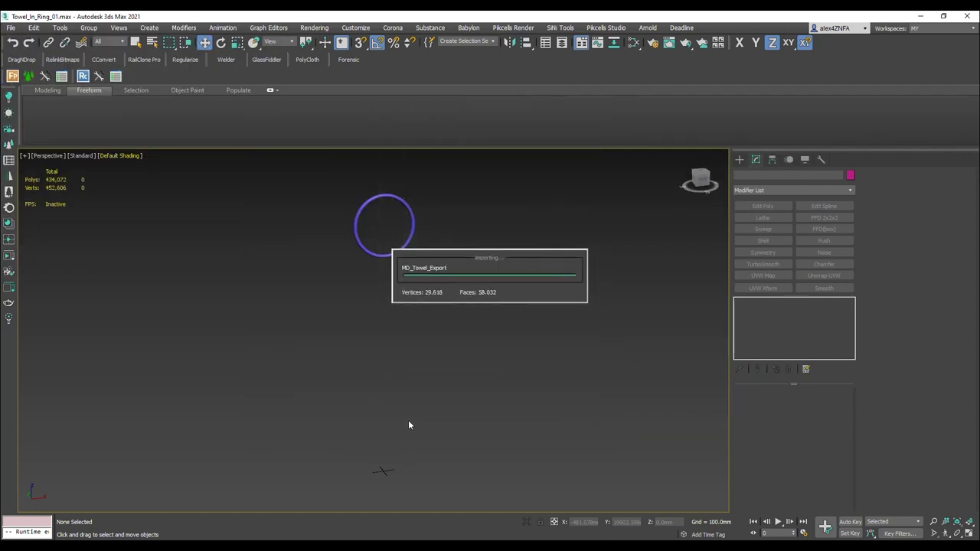
key(z)
Set the perspective viewport to Performance quality and check the imported towel's wireframe edges on the ring
click(497, 285)
mouse_move(445, 281)
alt+middle_down()
mouse_move(403, 276)
mouse_move(429, 281)
alt+middle_up()
scroll(397, 284, down, 3)
key(q)
click(82, 156)
click(128, 203)
scroll(390, 247, up, 3)
alt+middle_drag(390, 248, 400, 256)
scroll(400, 258, down, 3)
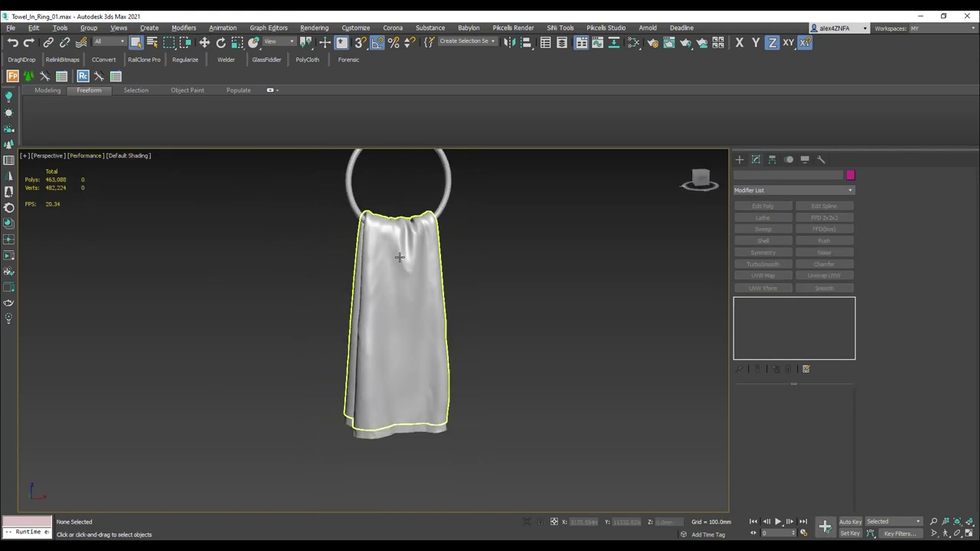
key(F4)
key(F4)
Add a Shell modifier to the towel body with a 0.9 mm inner amount, 3.2 mm outer amount and 2 segments
click(404, 302)
scroll(404, 302, up, 5)
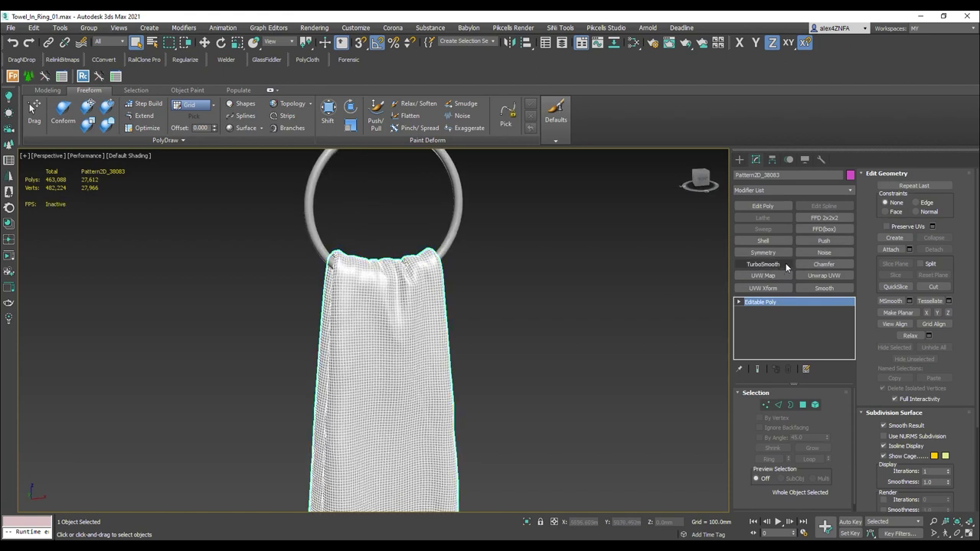
click(763, 241)
middle_drag(375, 345, 402, 259)
scroll(402, 260, up, 5)
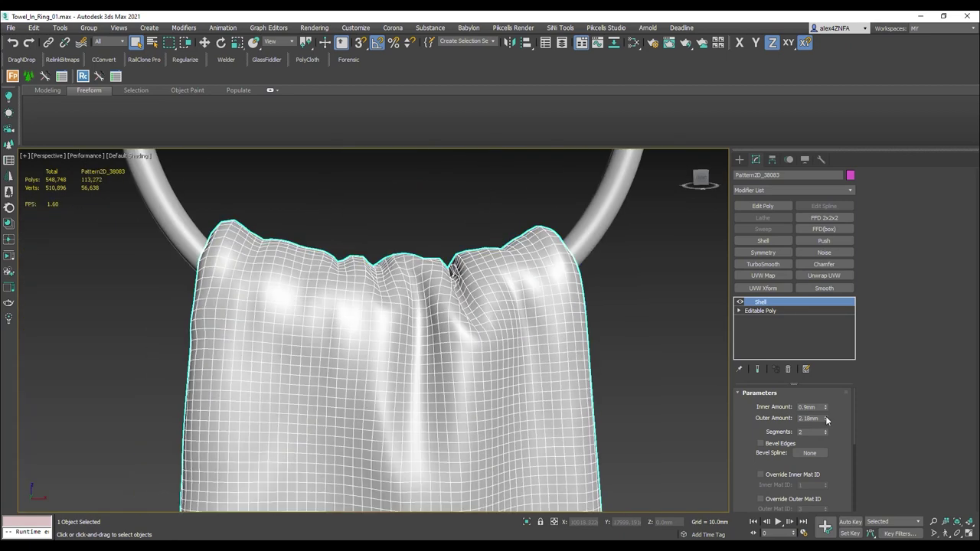
drag(826, 418, 835, 367)
scroll(708, 404, up, 1)
scroll(774, 403, down, 1)
middle_drag(508, 400, 525, 302)
scroll(526, 301, down, 5)
middle_drag(505, 482, 500, 373)
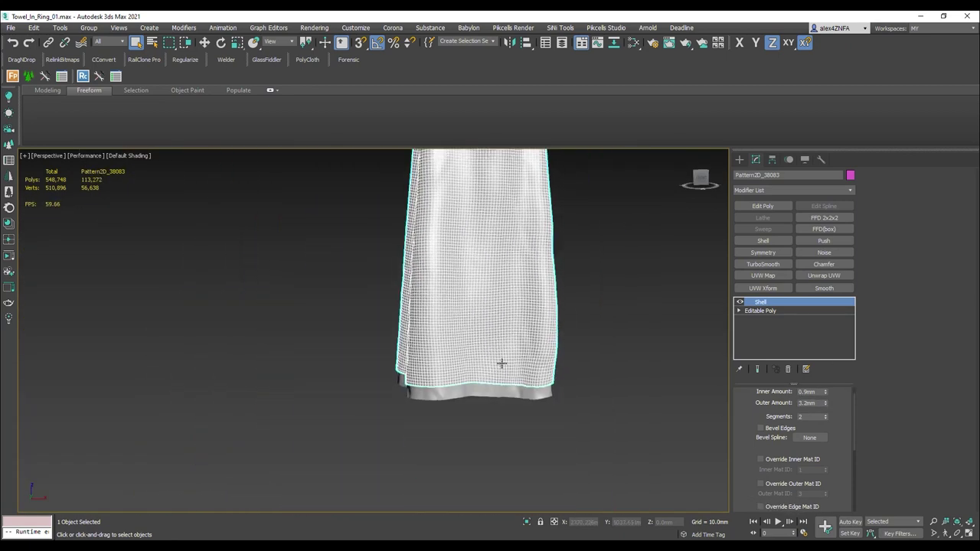
Inspect the shell thickness at the towel's lower edge and set its inner amount to 1 mm
scroll(501, 372, up, 6)
alt+middle_drag(563, 429, 532, 309)
scroll(531, 309, up, 2)
alt+middle_drag(532, 309, 387, 326)
scroll(452, 308, up, 4)
drag(822, 396, 822, 411)
alt+middle_drag(429, 383, 459, 337)
drag(818, 408, 787, 408)
text(1)
key(Return)
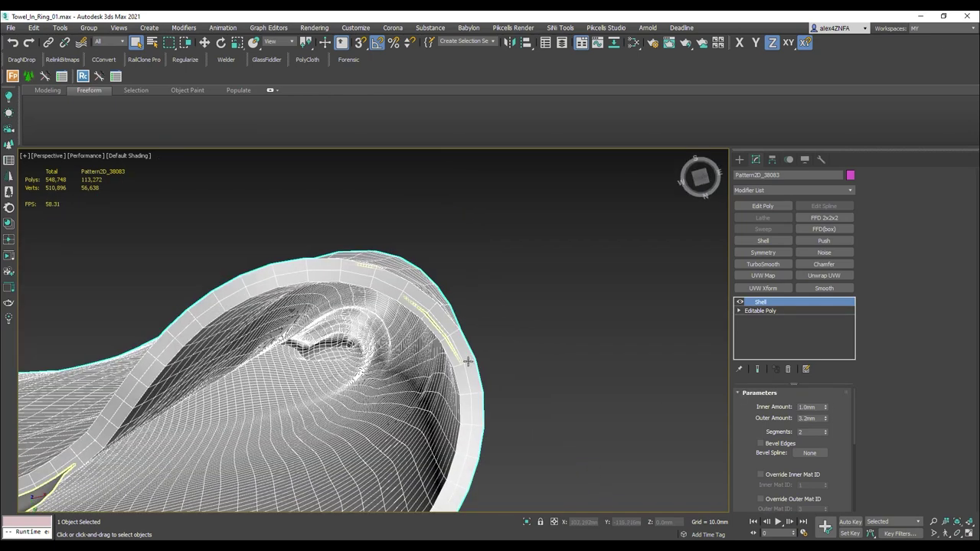
Add a TurboSmooth modifier with 1 iteration above the towel body's Shell and return to the earlier view
alt+middle_drag(464, 357, 469, 482)
click(775, 265)
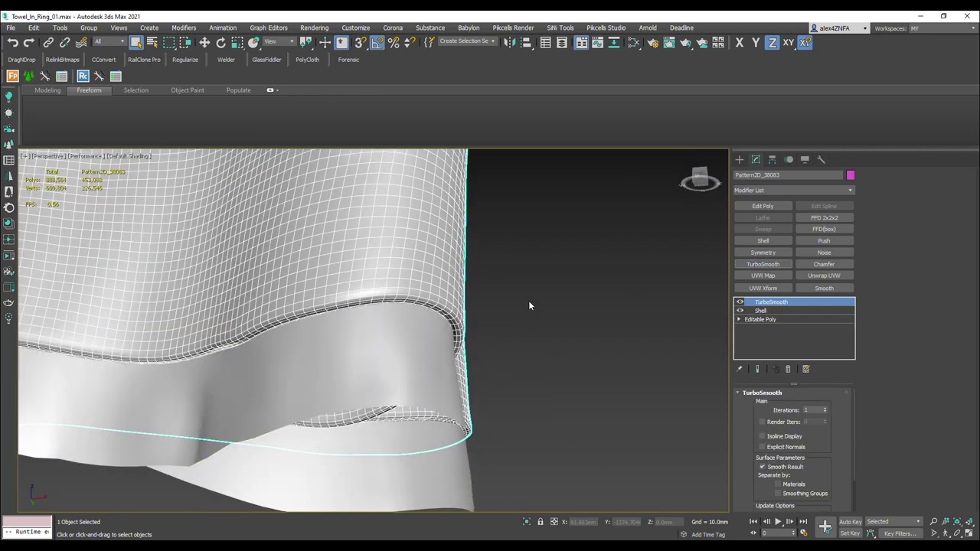
key(shift+z)
key(shift+z)
key(shift+z)
key(shift+z)
key(shift+z)
key(shift+z)
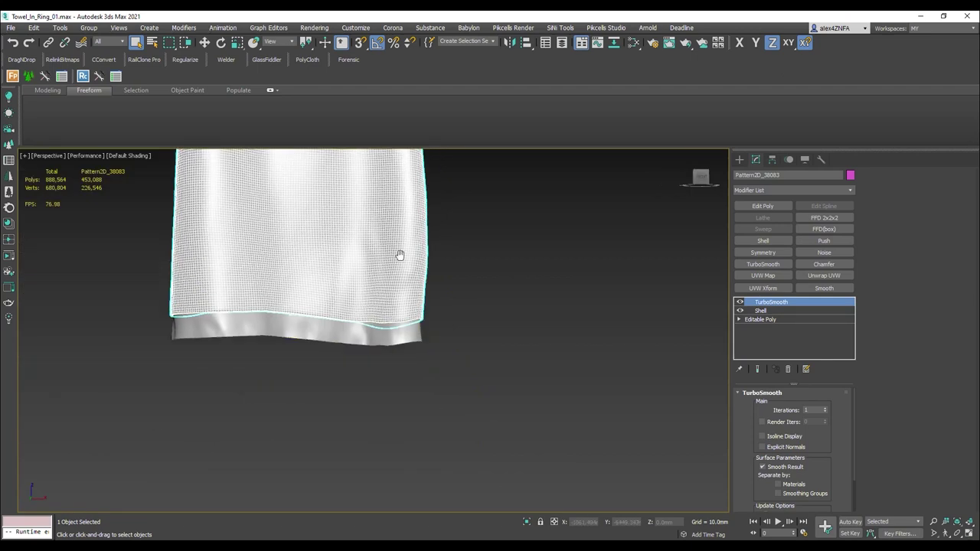
Compare the towel with TurboSmooth and Shell switched off and on, and set the shell's outer amount to 3.5 mm
click(740, 303)
click(740, 311)
click(740, 311)
click(740, 302)
click(762, 310)
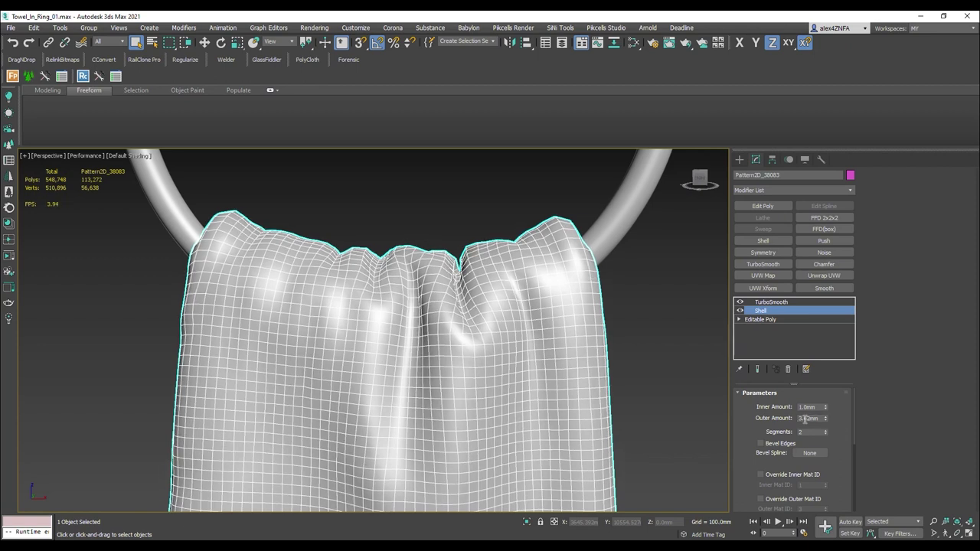
scroll(559, 374, down, 5)
middle_drag(560, 372, 513, 283)
scroll(510, 314, up, 5)
alt+middle_drag(508, 320, 512, 257)
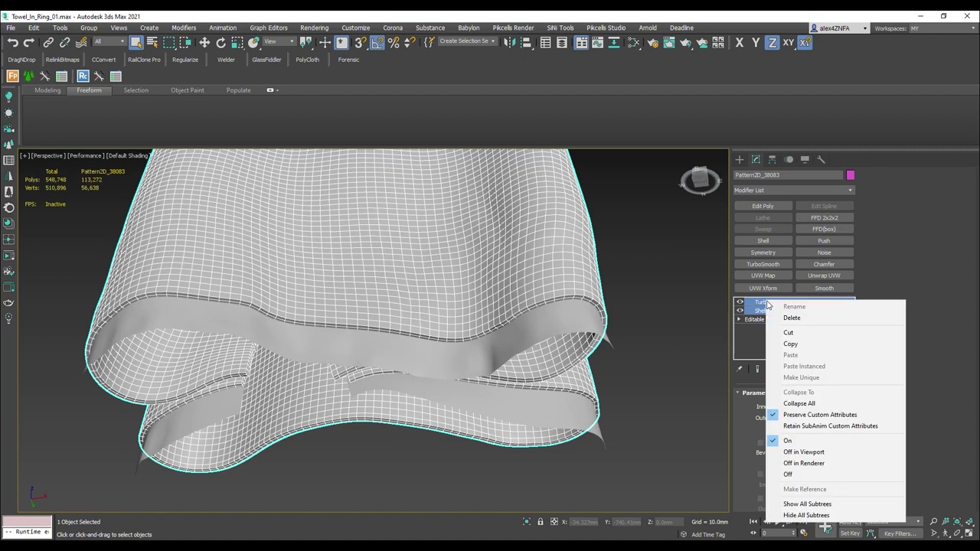
Copy the towel body's Shell and TurboSmooth modifiers, attach the hem strips into one object, and paste the modifiers onto it
click(799, 404)
click(578, 312)
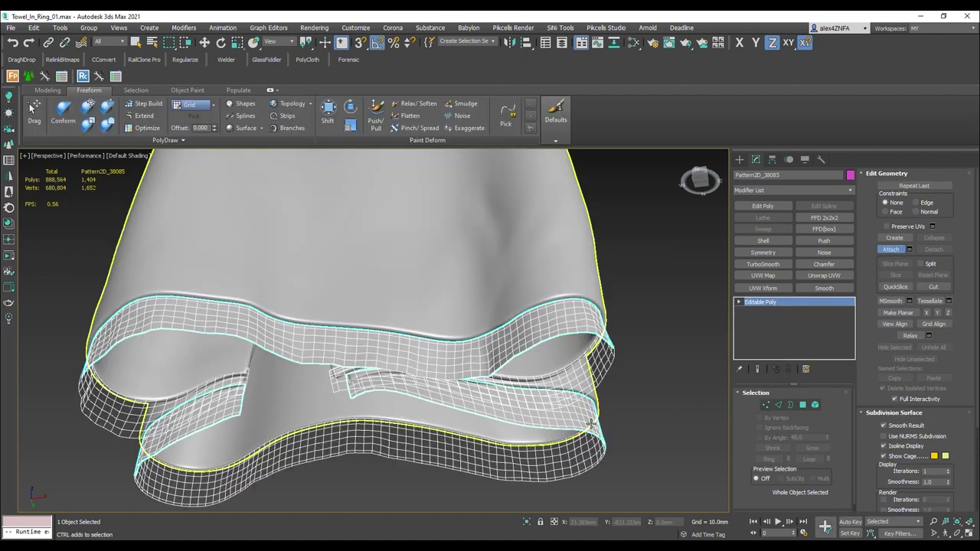
click(584, 403)
right_click(773, 302)
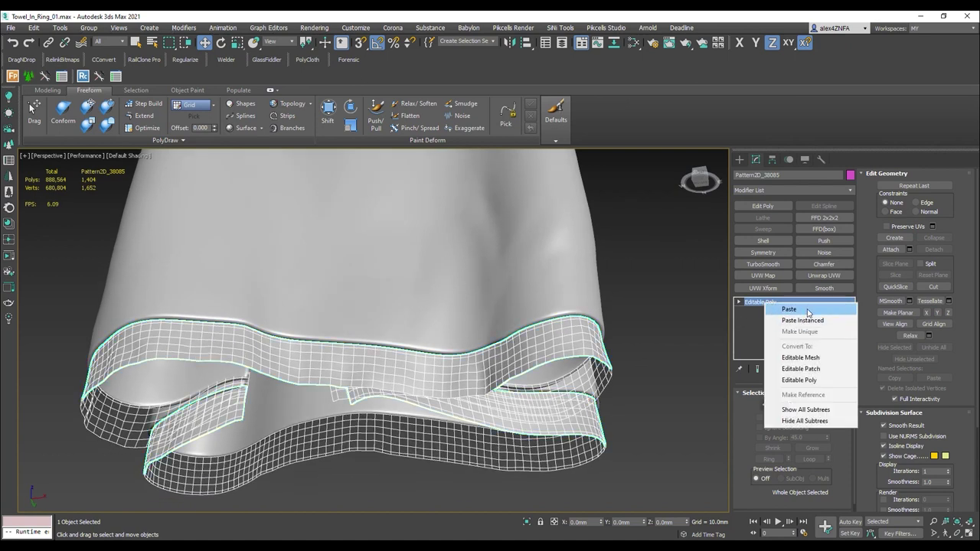
click(807, 309)
scroll(577, 336, up, 5)
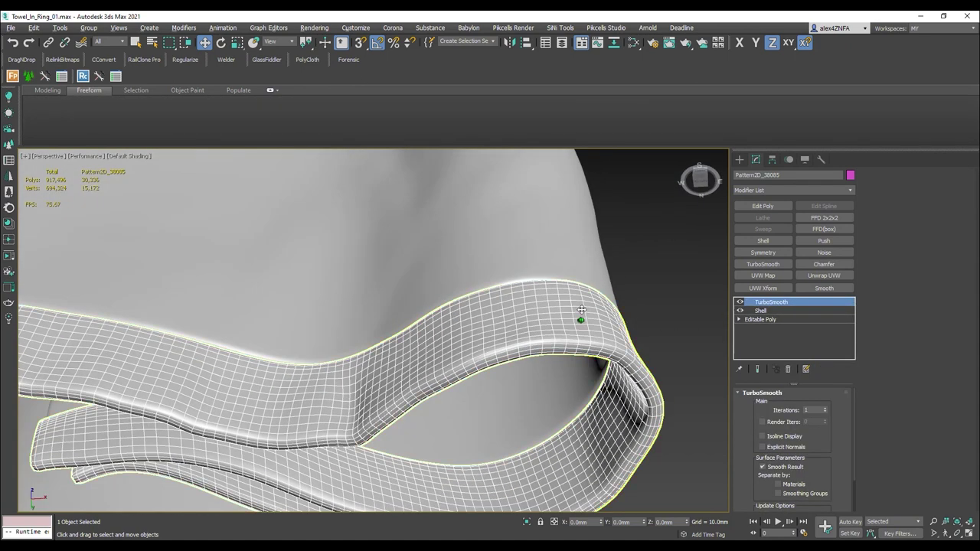
Adjust the inner amount of the hem strips' Shell modifier with the smoothed end result shown
click(761, 311)
click(757, 369)
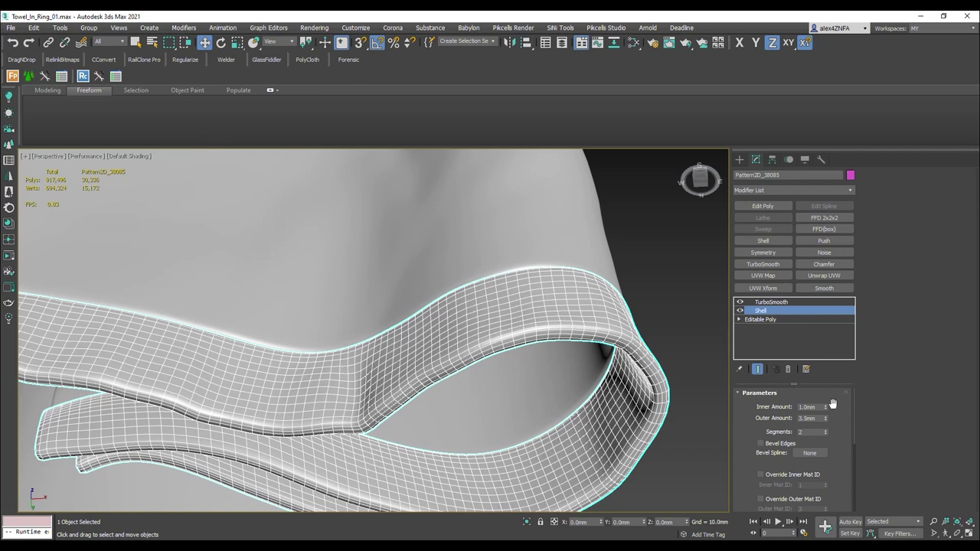
drag(827, 408, 834, 466)
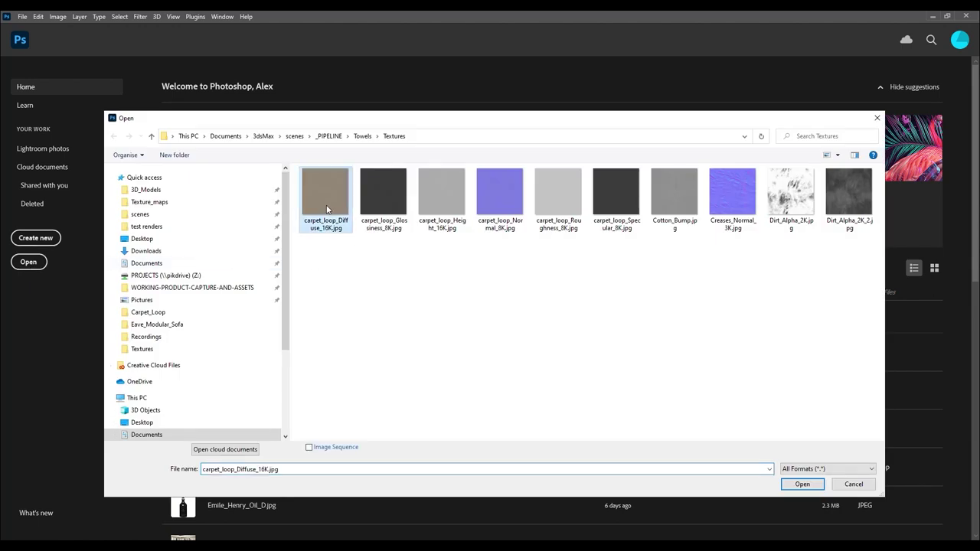
Switch to Photoshop and open carpet_loop_Diffuse_16K.jpg from the Textures folder
click(801, 485)
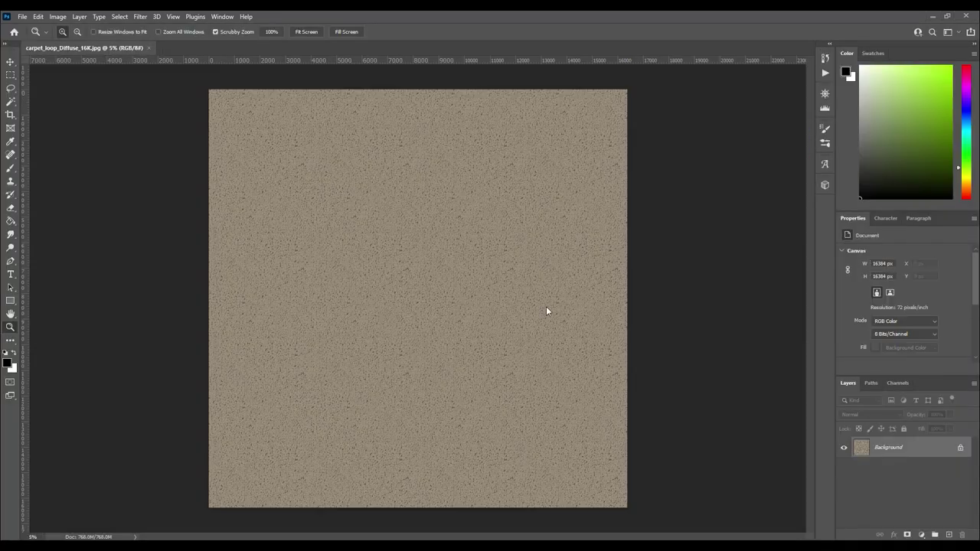
Add a new layer and marquee a full-width strip about 243 px high along the bottom edge of the carpet texture
click(950, 536)
alt+scroll(423, 482, up, 1)
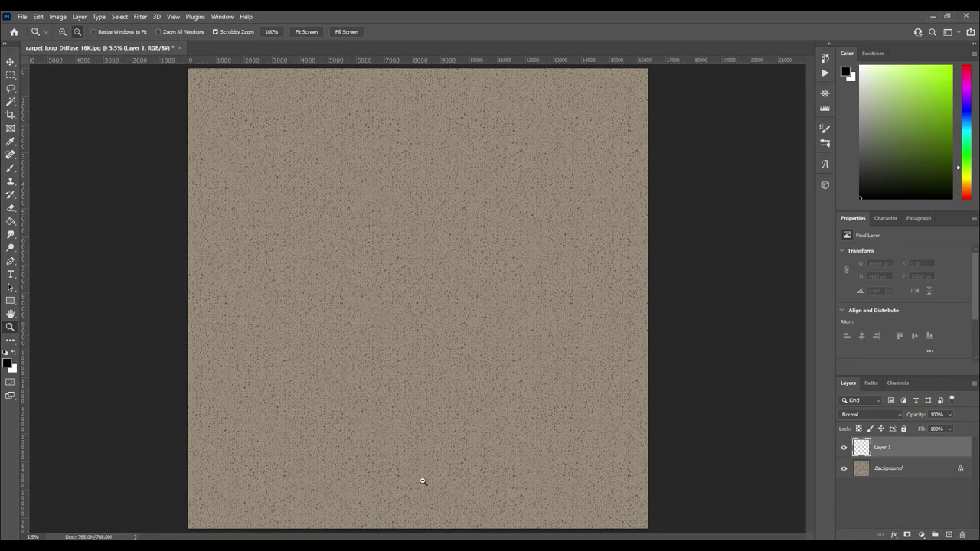
click(13, 76)
alt+scroll(365, 434, up, 2)
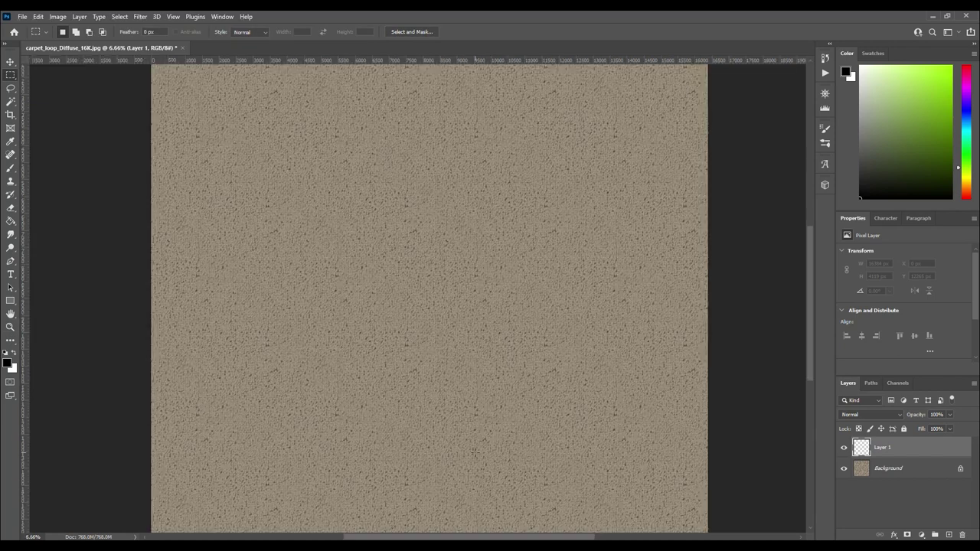
drag(474, 453, 398, 290)
alt+scroll(399, 328, up, 2)
drag(401, 328, 396, 363)
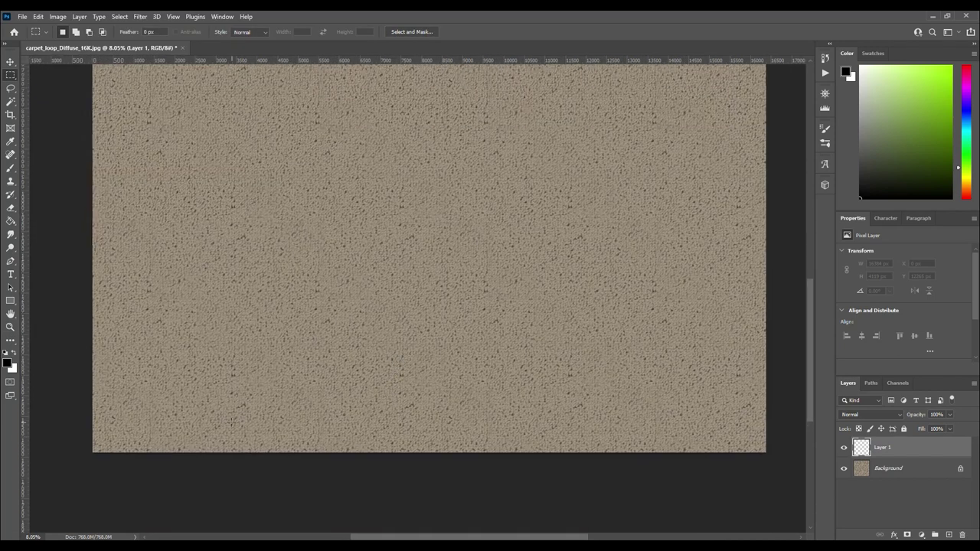
drag(88, 443, 777, 513)
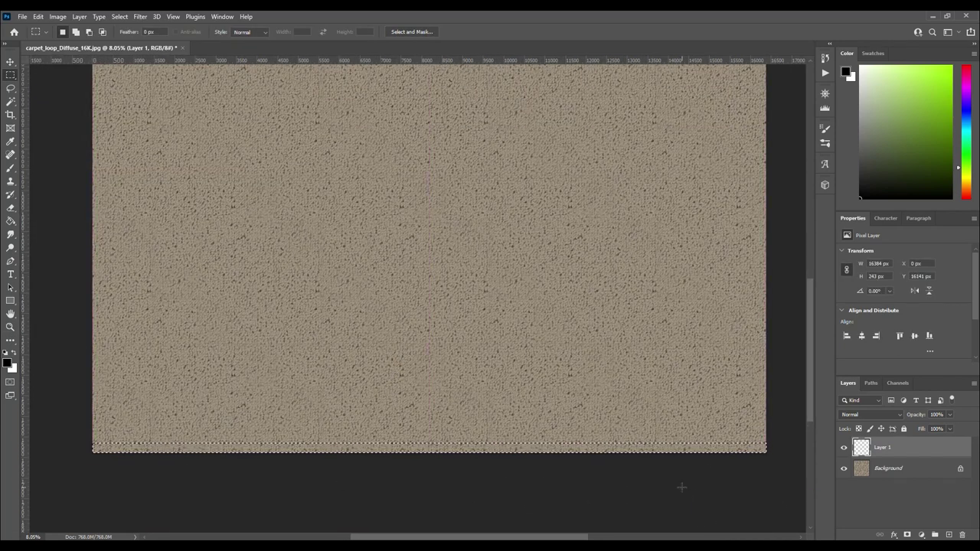
Fill the selected strip with black on the new layer and clear the selection
right_click(711, 452)
click(740, 376)
click(651, 239)
key(v)
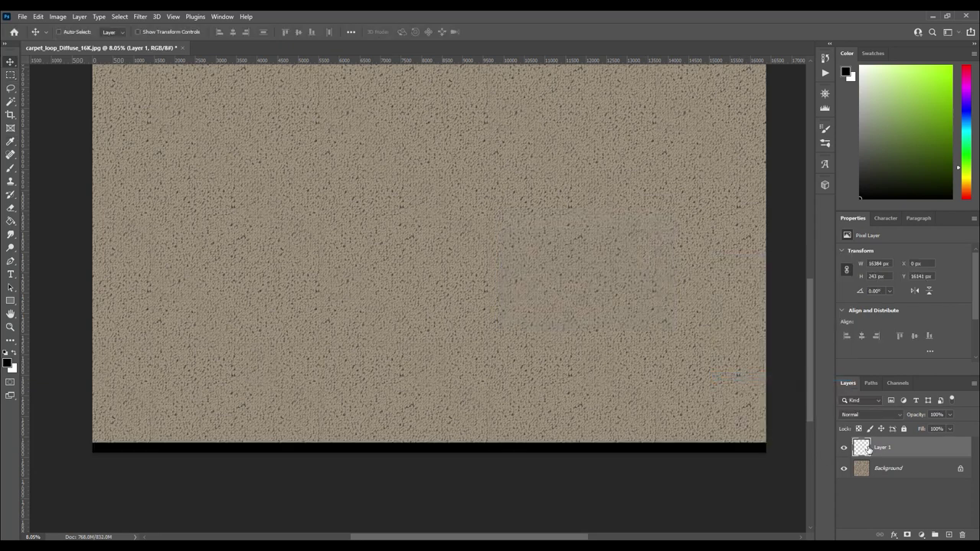
Duplicate the black stripe upward into several evenly spaced copies
alt+drag(753, 454, 746, 318)
shift+click(895, 471)
double_click(894, 449)
shift+click(894, 510)
alt+scroll(707, 246, down, 3)
drag(707, 246, 664, 327)
Select the stripe layers together and duplicate the whole set upward to extend the striped band
alt+scroll(502, 407, up, 2)
click(898, 450)
shift+click(900, 489)
alt+drag(723, 375, 724, 325)
alt+scroll(475, 364, down, 4)
alt+scroll(383, 445, up, 3)
drag(422, 492, 423, 418)
Merge all stripe layers into one and transform the striped band to about 3847 px high at the texture's bottom
alt+scroll(426, 416, down, 1)
click(892, 449)
scroll(893, 490, down, 5)
shift+click(893, 498)
key(ctrl+e)
alt+scroll(540, 377, up, 1)
key(ctrl+t)
drag(438, 314, 438, 331)
key(Return)
alt+scroll(515, 368, up, 2)
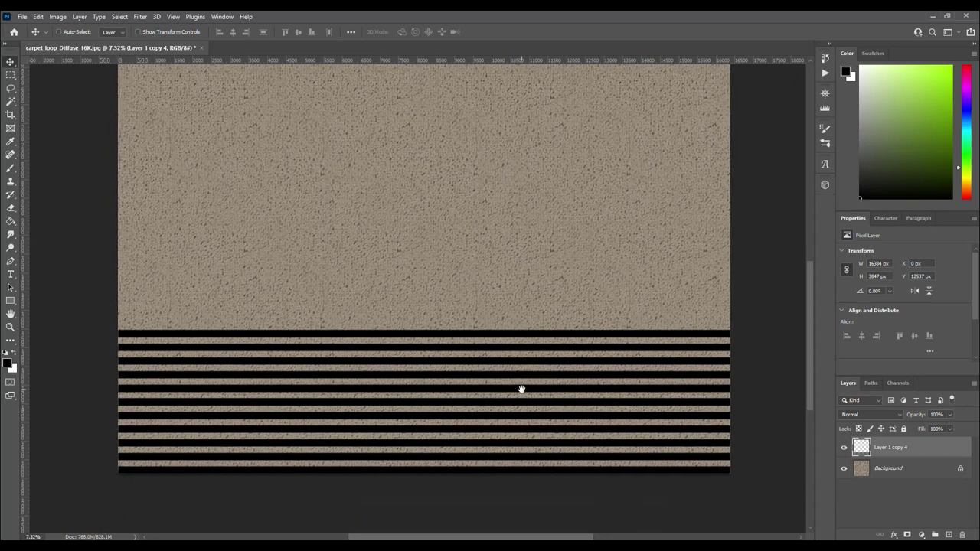
Open the stripes layer in Liquify and push the stripes into gentle waves with an 800 brush
click(140, 16)
click(157, 107)
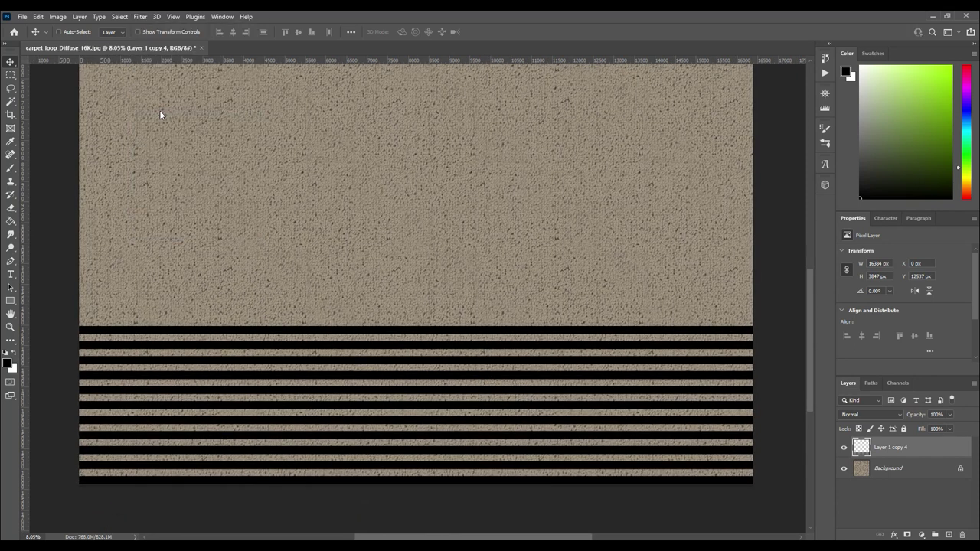
mouse_move(240, 414)
mouse_down()
mouse_move(343, 447)
mouse_move(572, 455)
mouse_move(517, 409)
mouse_up()
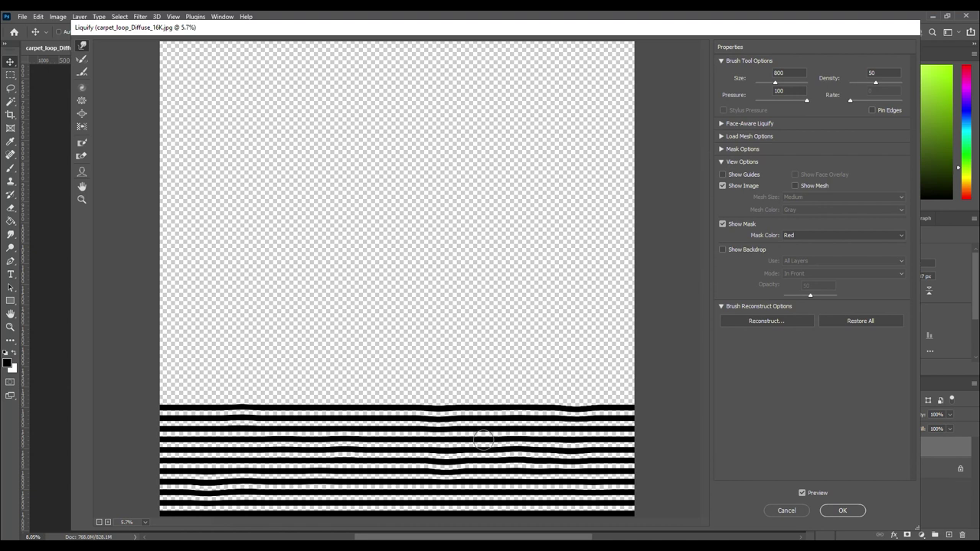
Reduce the Liquify brush size to 600, add smaller irregular bends across the stripes, and apply the distortion
key([)
alt+scroll(483, 440, up, 2)
drag(483, 441, 516, 302)
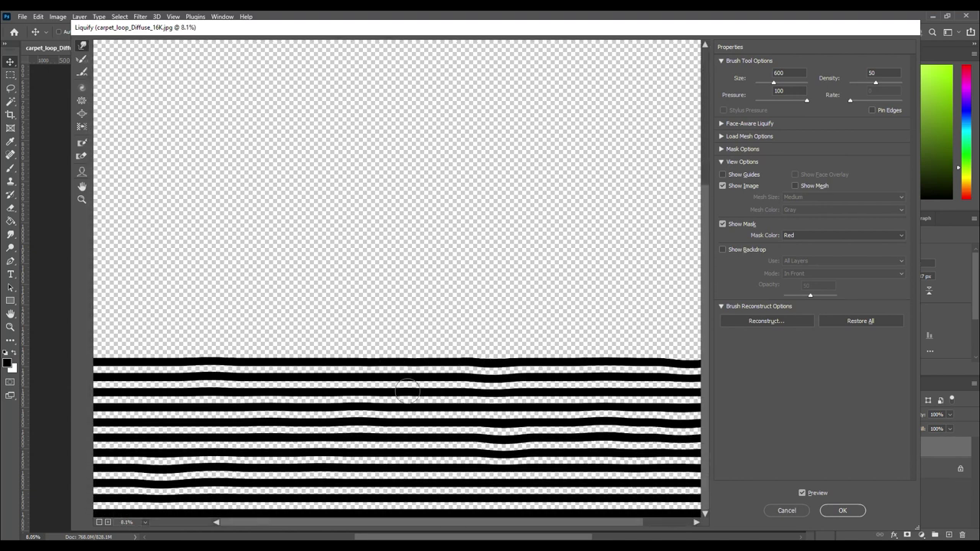
drag(491, 463, 486, 463)
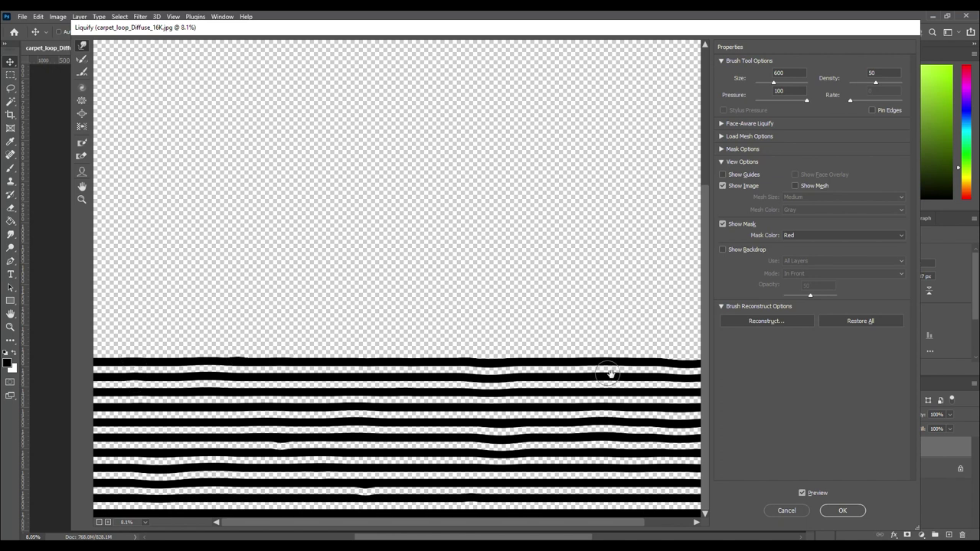
drag(556, 370, 490, 371)
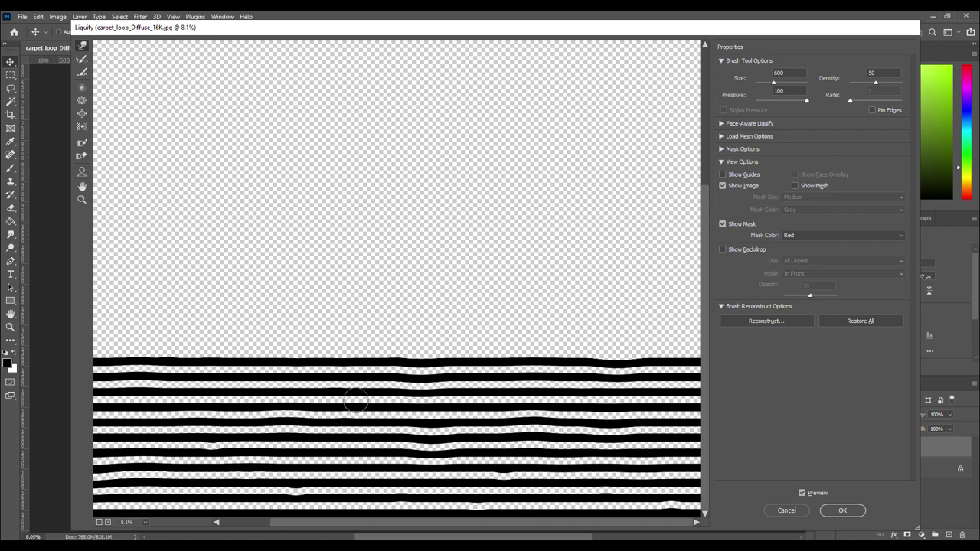
click(842, 511)
Apply a Gaussian Blur with a 9 pixel radius to the Stripes_Top layer
alt+scroll(131, 438, up, 3)
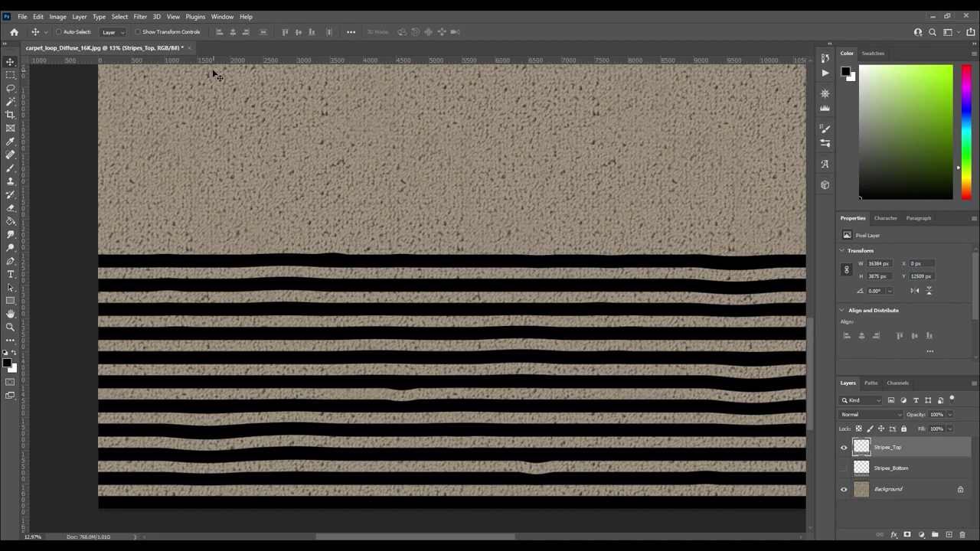
click(140, 17)
mouse_move(147, 147)
click(284, 182)
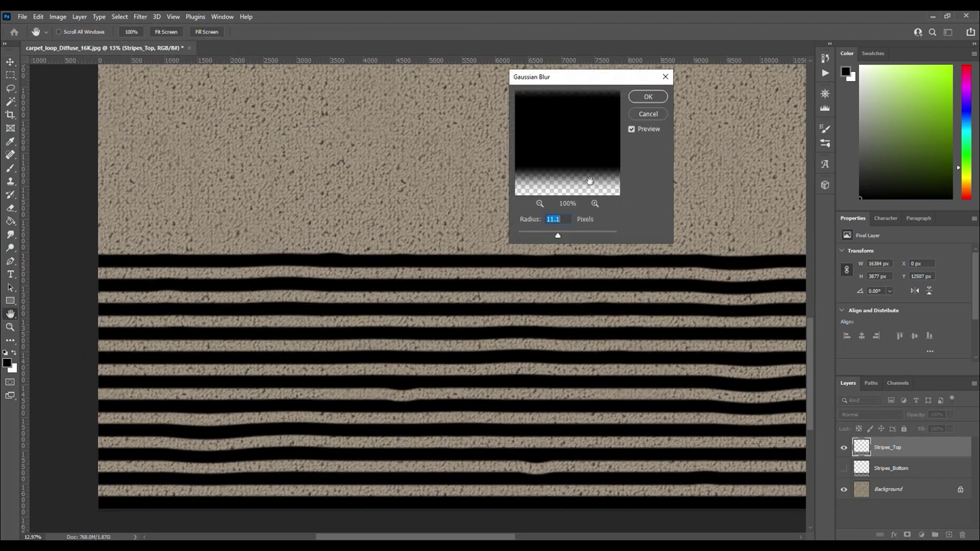
drag(549, 233, 551, 235)
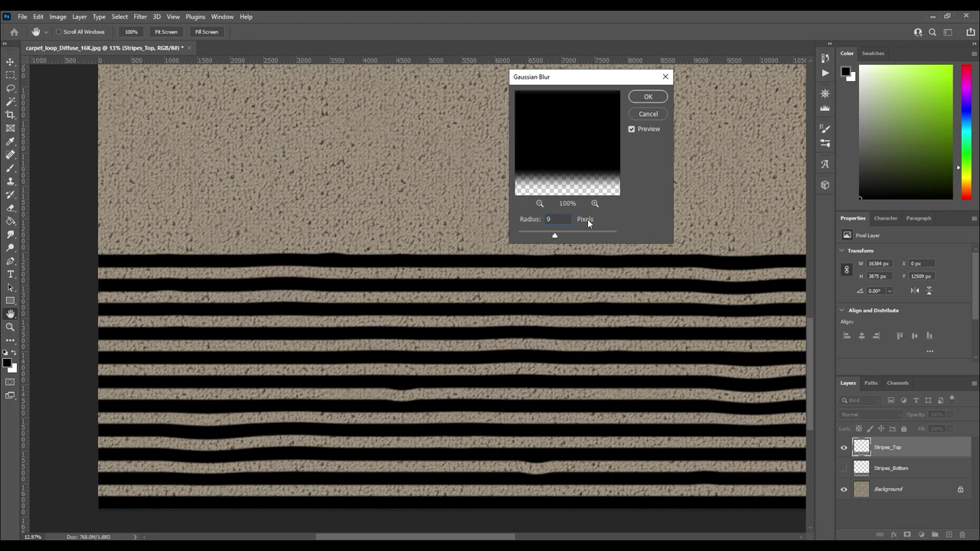
click(648, 97)
Open the Cotton_Bump.jpg texture
alt+scroll(595, 256, down, 5)
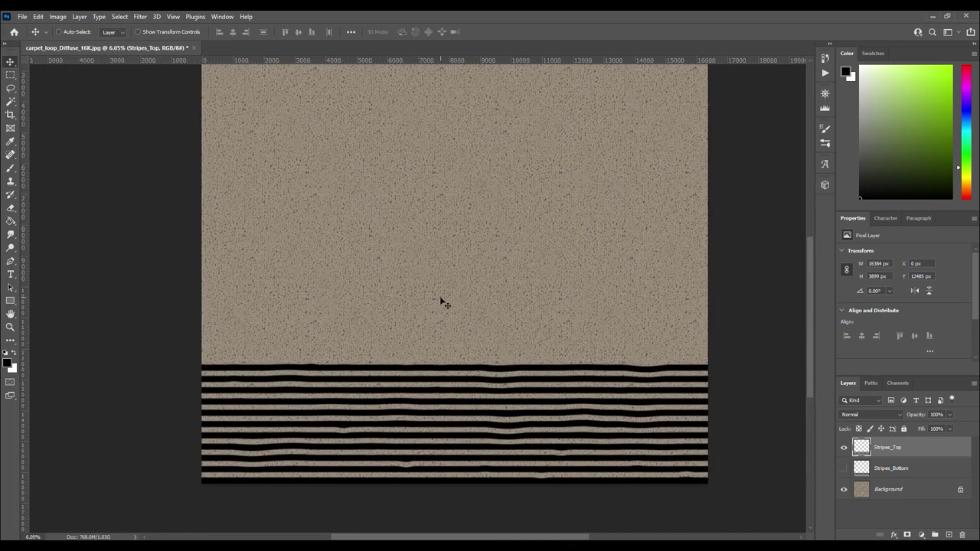
click(22, 16)
click(33, 36)
double_click(677, 203)
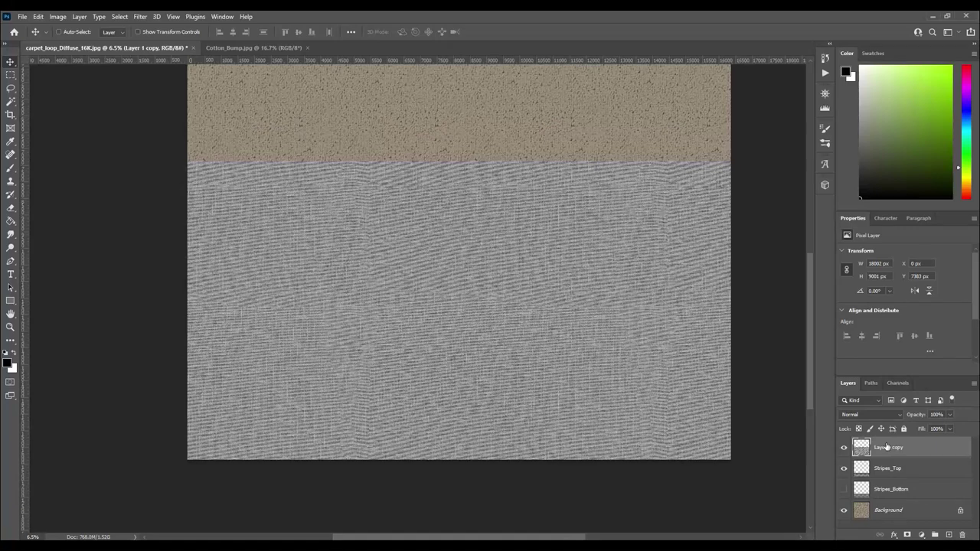
Clip the cotton fabric layer to Stripes_Top so the weave fills only the stripes
alt+click(880, 457)
alt+scroll(680, 428, up, 7)
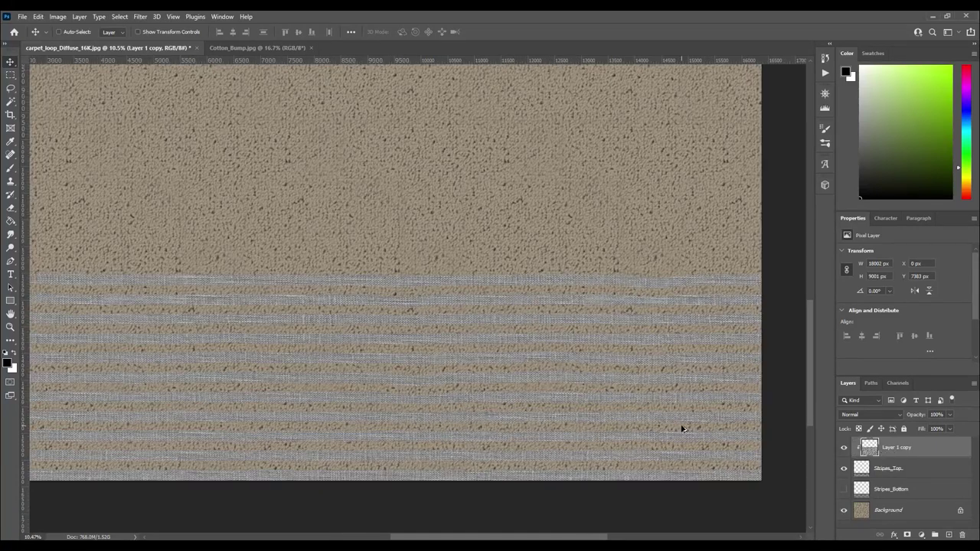
drag(378, 390, 631, 390)
Add a clipped, colorized Hue/Saturation adjustment to the cotton with hue 43, saturation 14 and lightness +13
click(923, 536)
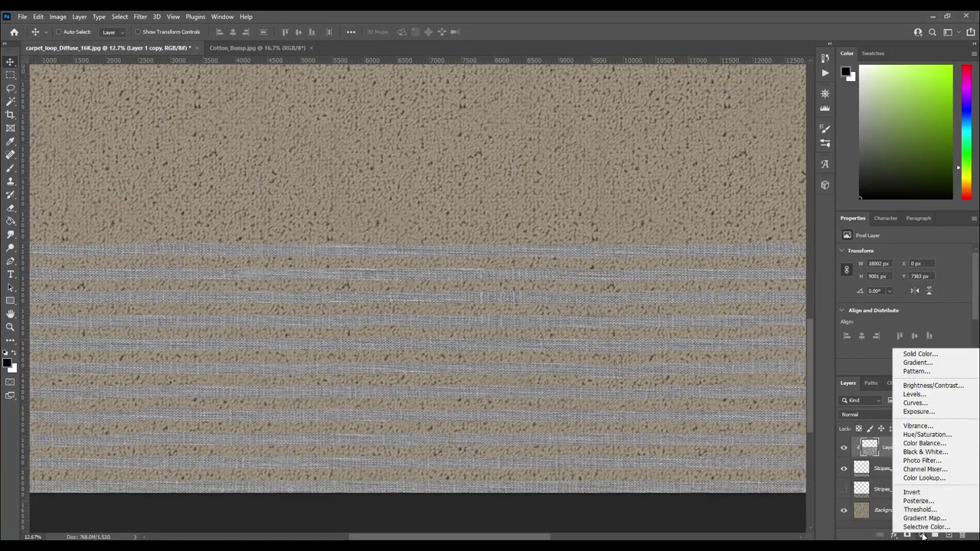
click(928, 435)
click(895, 345)
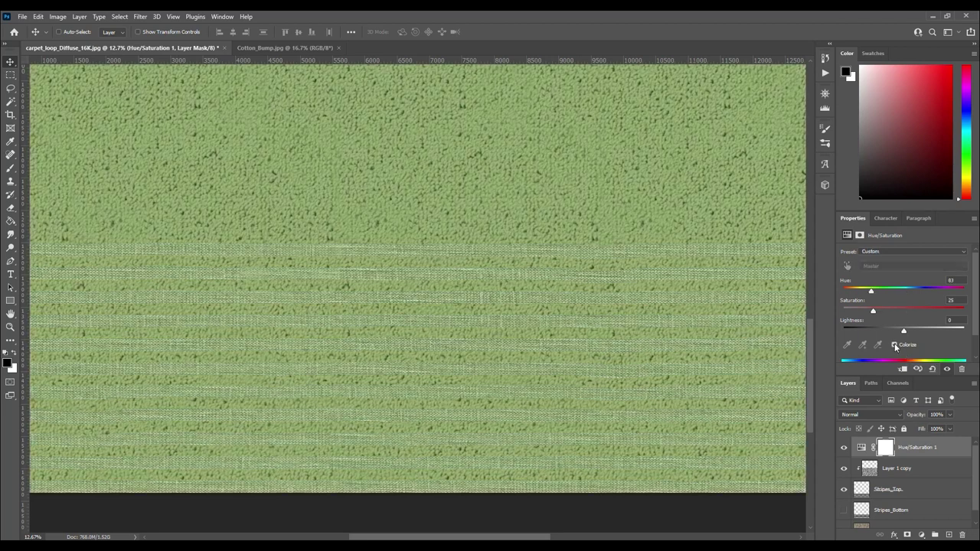
click(902, 368)
drag(874, 311, 857, 312)
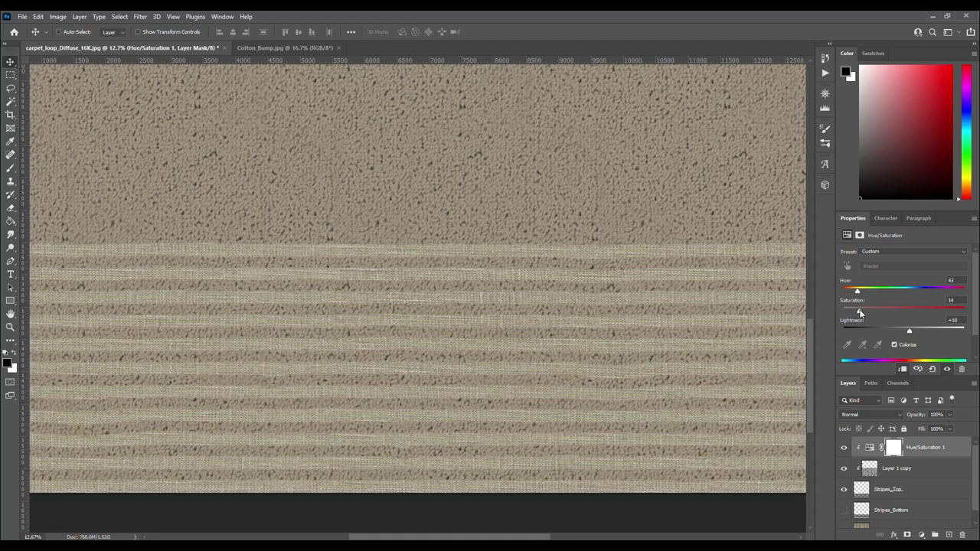
drag(911, 333, 912, 333)
scroll(360, 370, down, 1)
drag(350, 371, 501, 347)
scroll(460, 350, up, 3)
drag(260, 336, 346, 340)
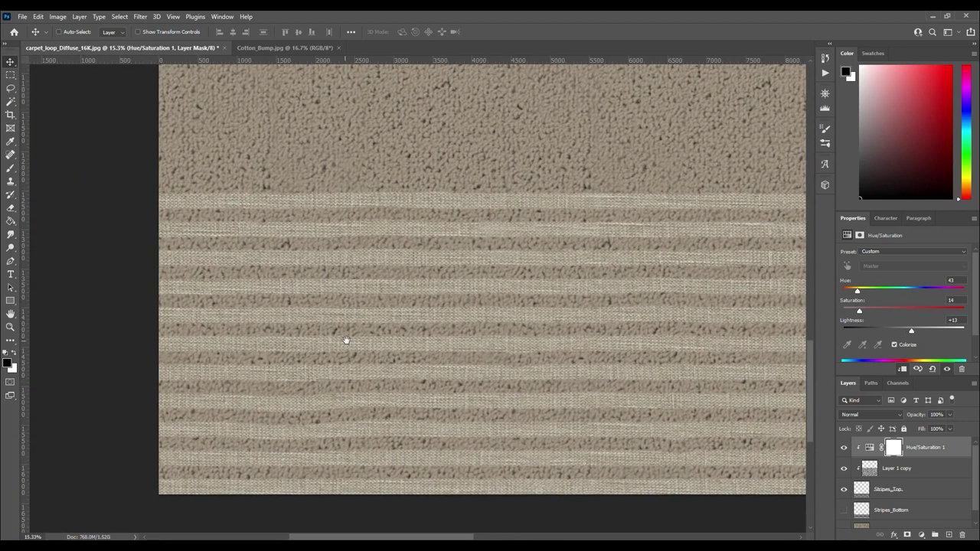
Show the Stripes_Bottom layer and apply a wider Gaussian Blur to it as a soft shadow around the stripes
scroll(930, 472, down, 1)
click(923, 496)
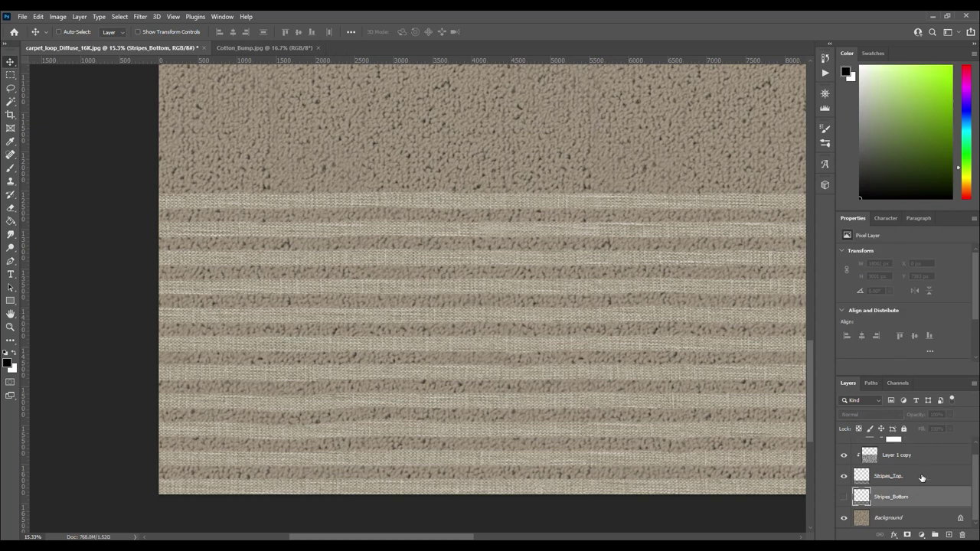
click(845, 499)
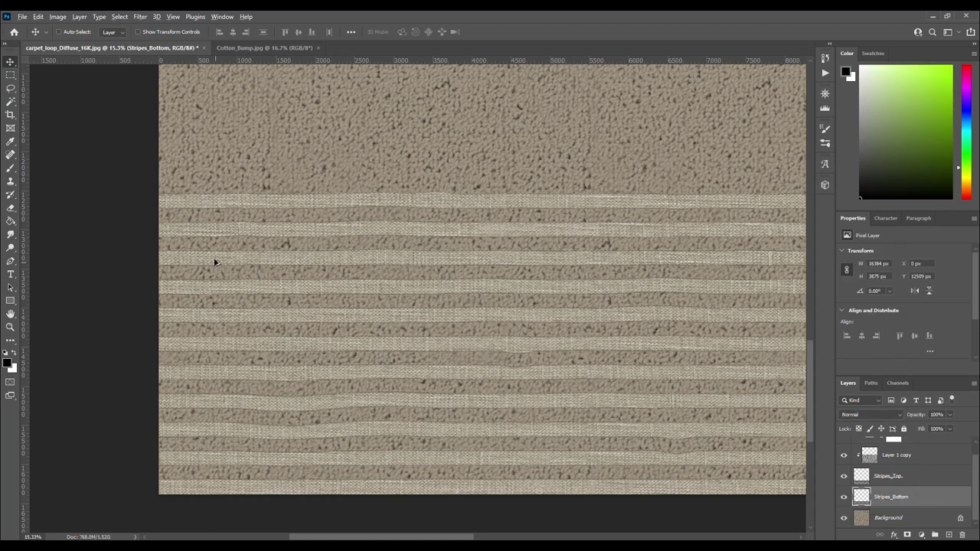
alt+scroll(214, 262, up, 3)
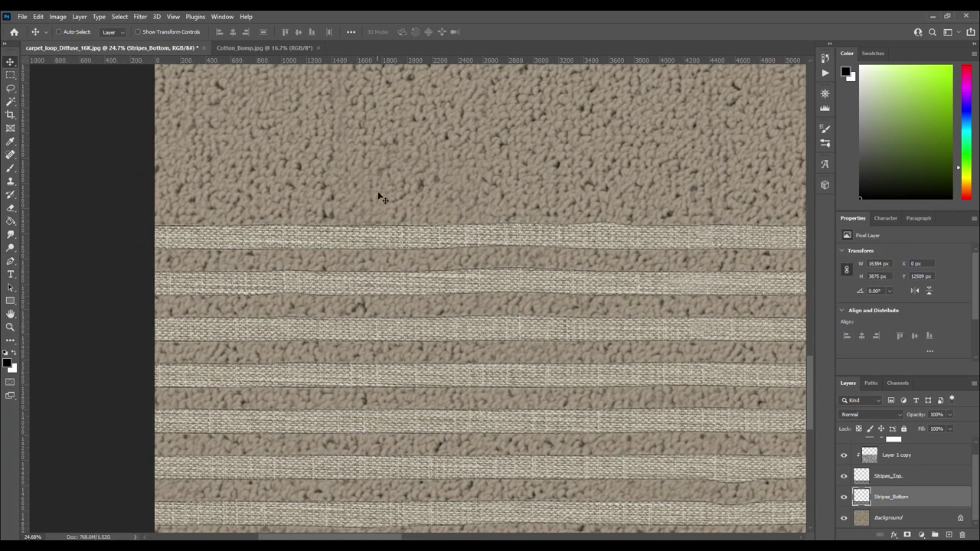
click(140, 16)
mouse_move(183, 146)
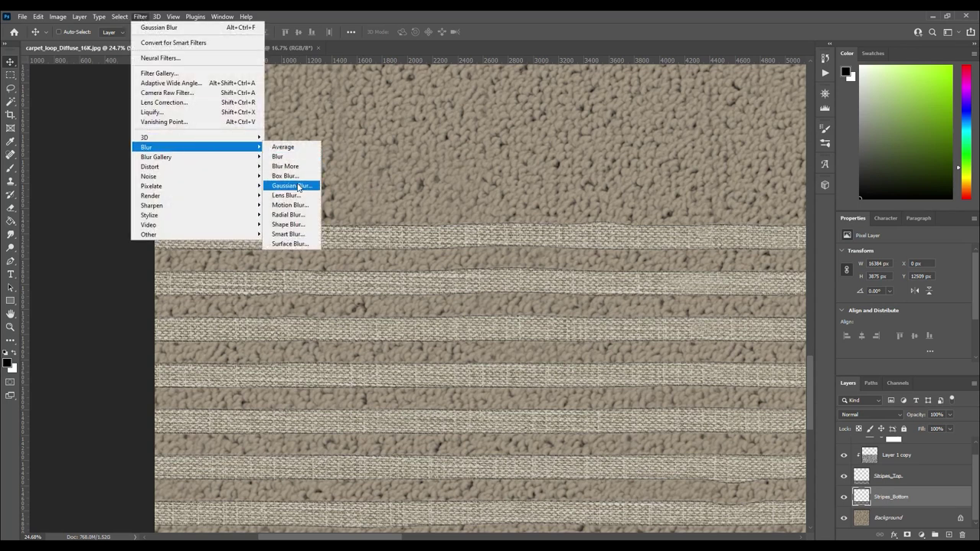
click(285, 185)
drag(558, 234, 561, 234)
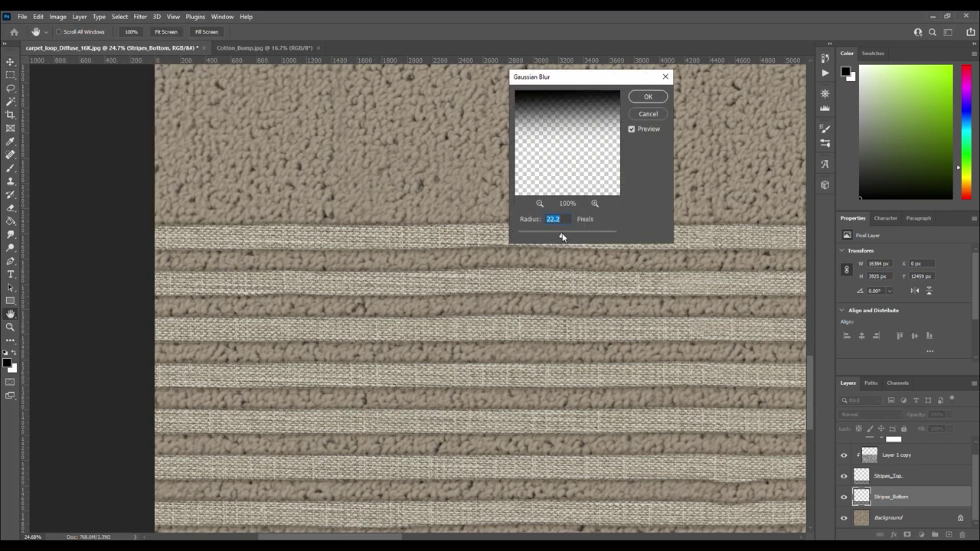
click(655, 97)
Lower the Stripes_Bottom layer's opacity to 41% and compare the stripes with the layer hidden and shown
alt+scroll(363, 101, down, 3)
click(952, 415)
drag(952, 428, 928, 428)
click(846, 498)
click(845, 497)
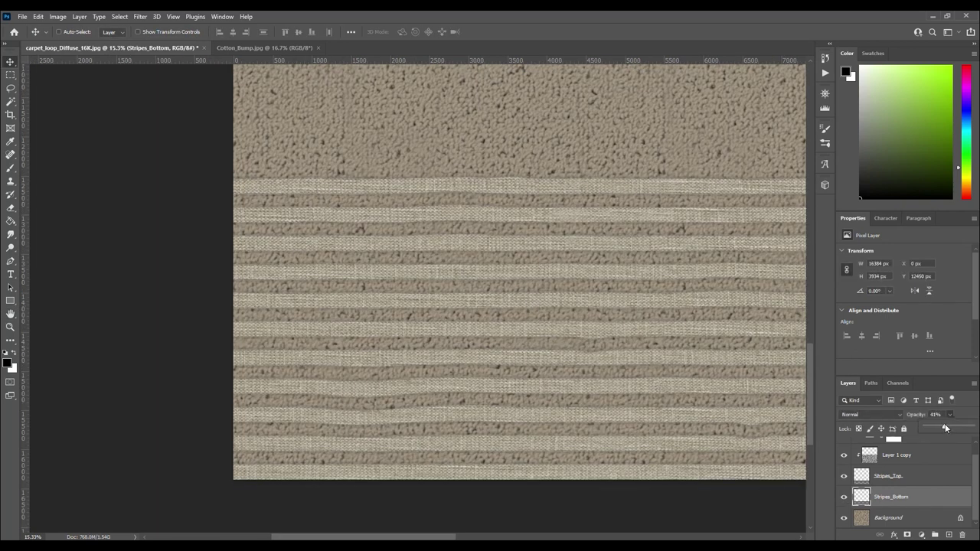
Open the carpet_loop_Height_16K.jpg texture
alt+scroll(547, 352, down, 5)
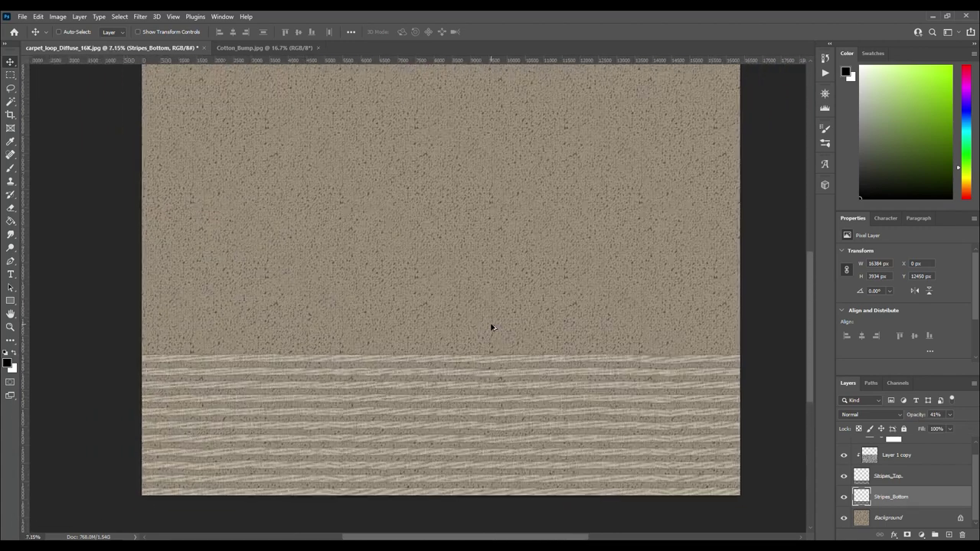
click(22, 16)
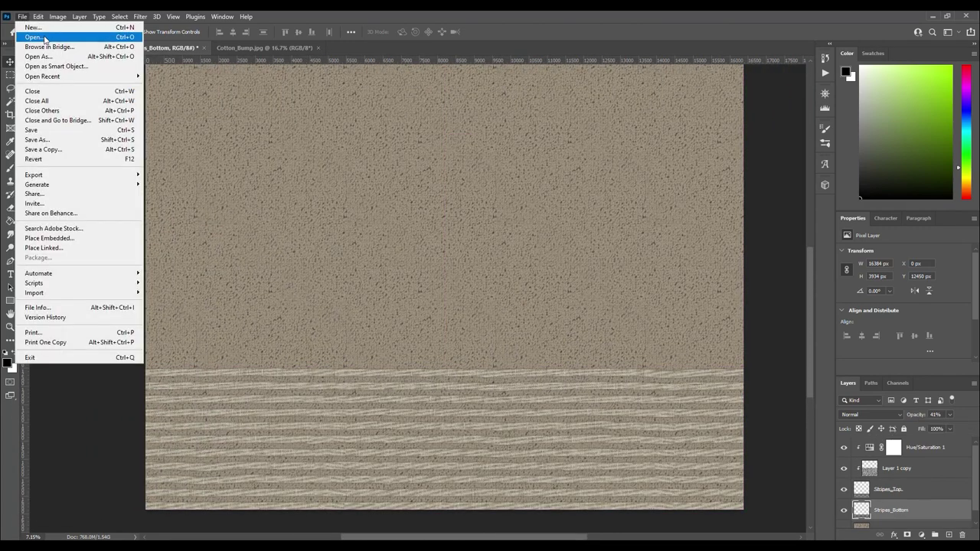
click(35, 34)
double_click(444, 207)
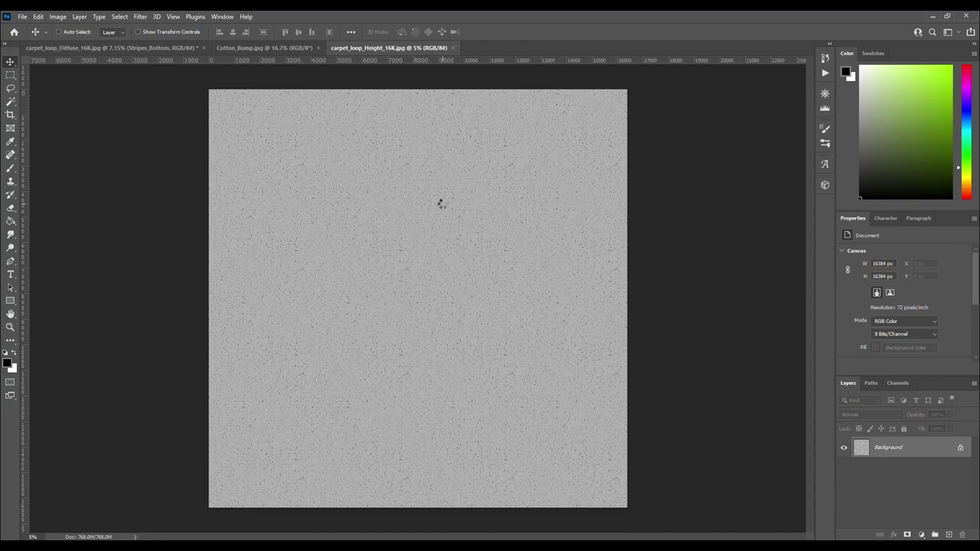
Copy the Stripes_Bottom layer from the diffuse document into carpet_loop_Height_16K.jpg, aligned to the bottom, at 100% opacity
click(176, 48)
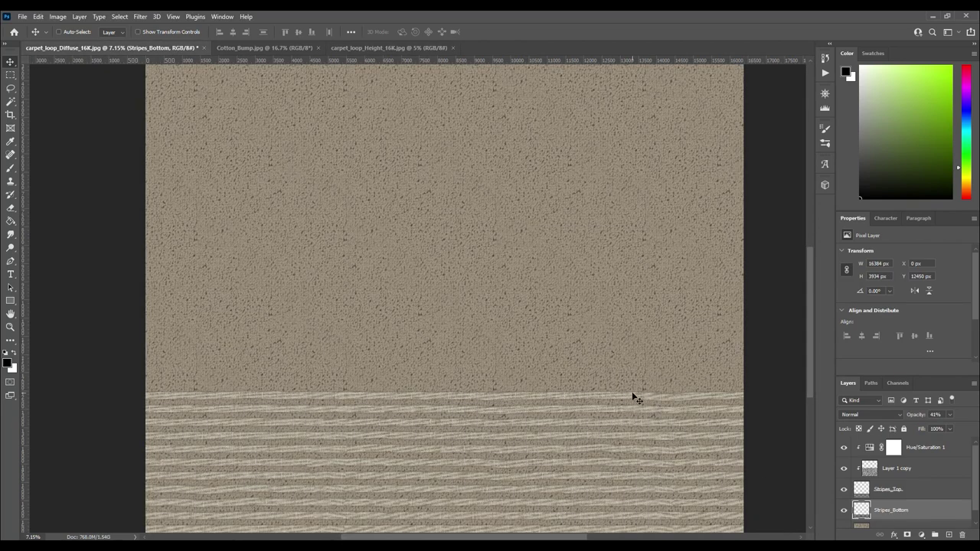
drag(633, 396, 371, 48)
drag(448, 387, 458, 304)
alt+scroll(350, 481, up, 4)
alt+scroll(206, 370, up, 6)
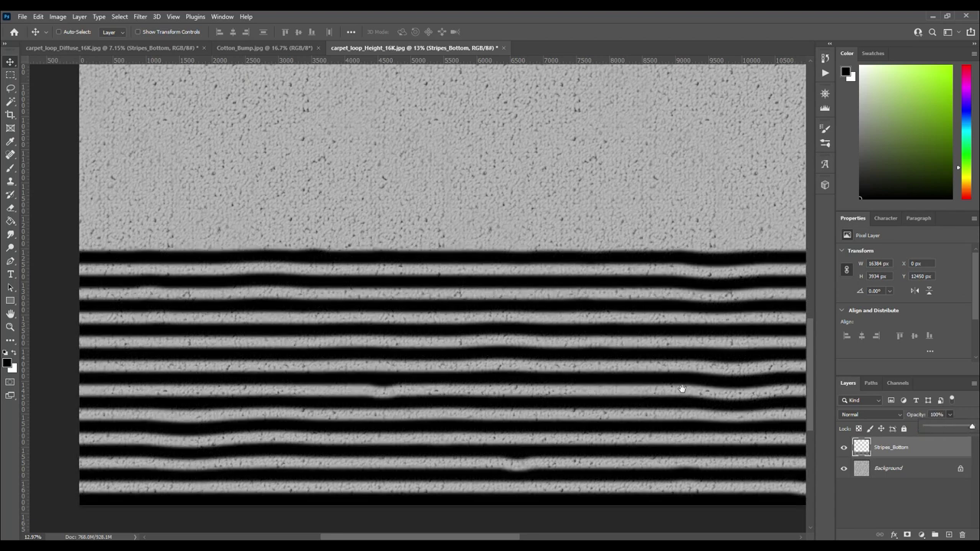
alt+scroll(681, 388, down, 3)
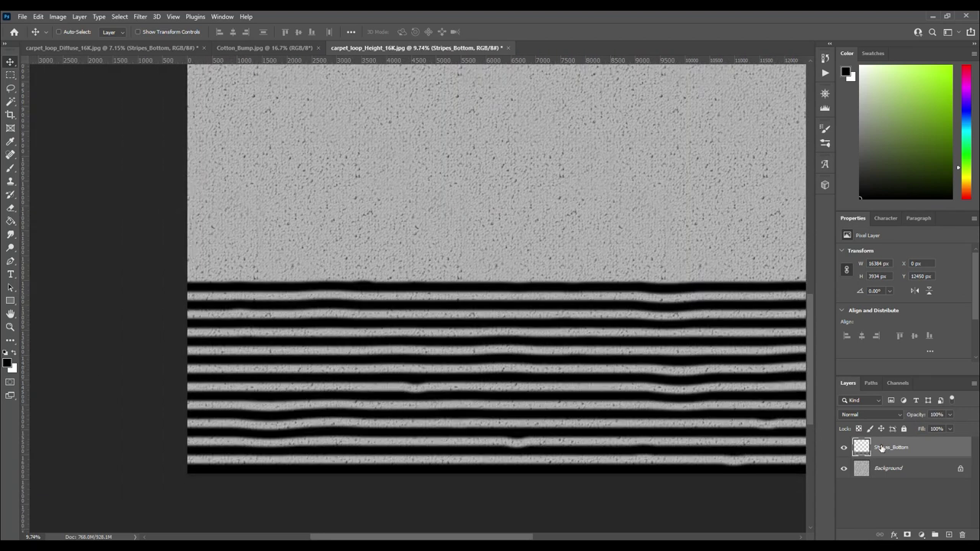
Duplicate the Stripes_Bottom layer within the height map document
right_click(887, 451)
click(890, 77)
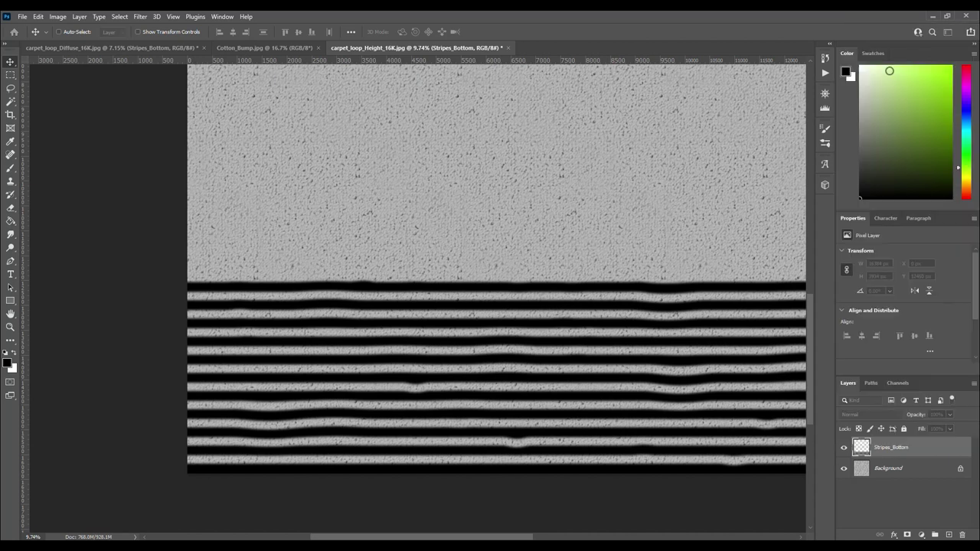
key(Return)
alt+scroll(226, 380, up, 3)
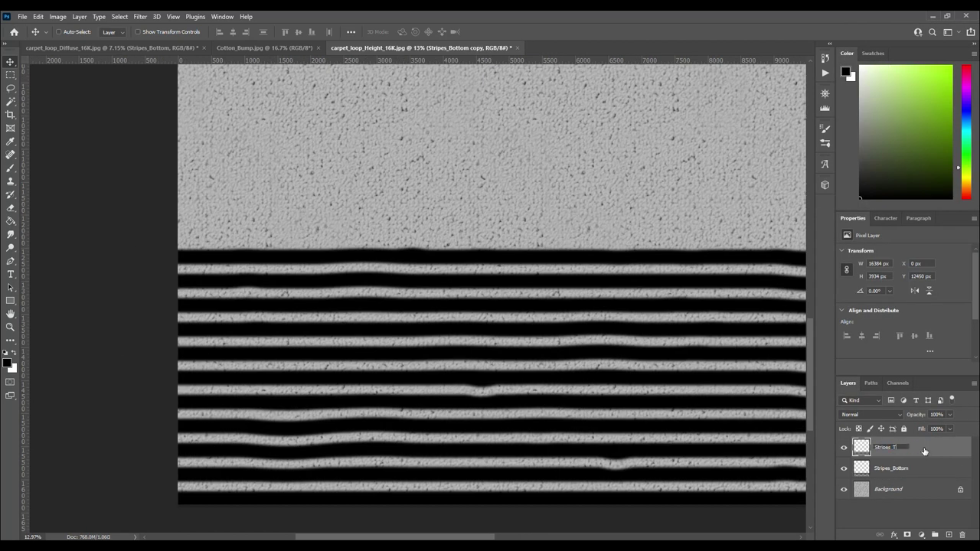
Rename the duplicated stripes layer as Stripes_Top
text(p)
key(Return)
middle_drag(733, 385, 713, 389)
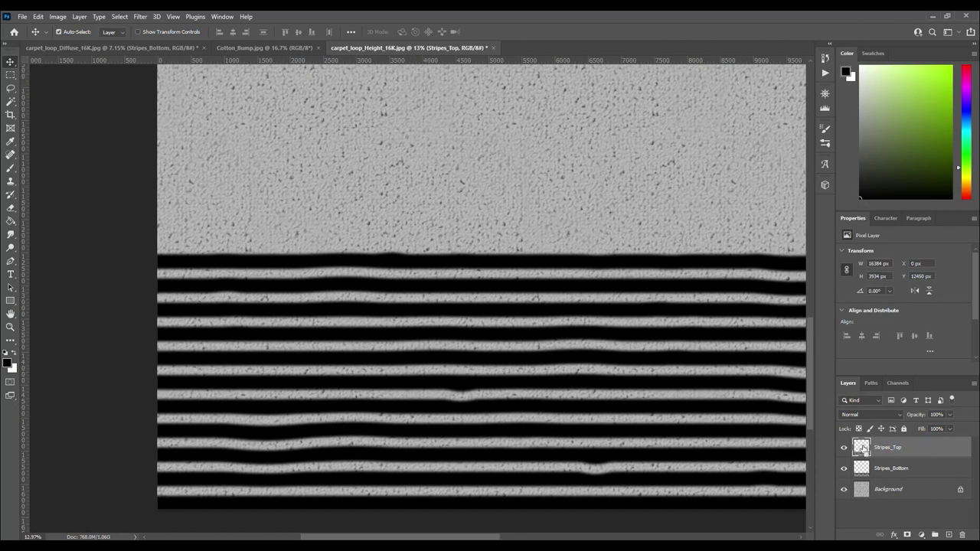
Load the Stripes_Top layer's contents as a selection and refine its edges with Select and Mask
ctrl+click(863, 450)
key(m)
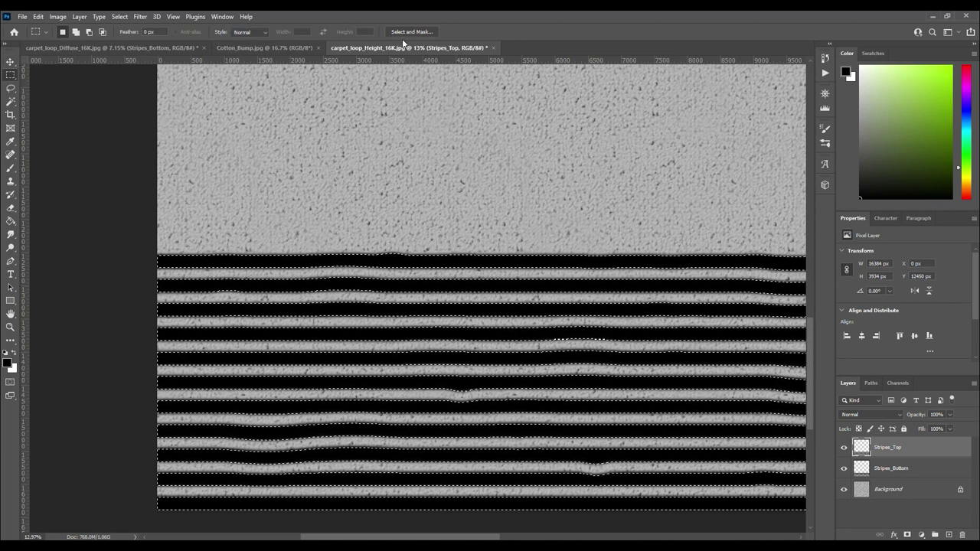
click(412, 32)
alt+scroll(691, 313, up, 3)
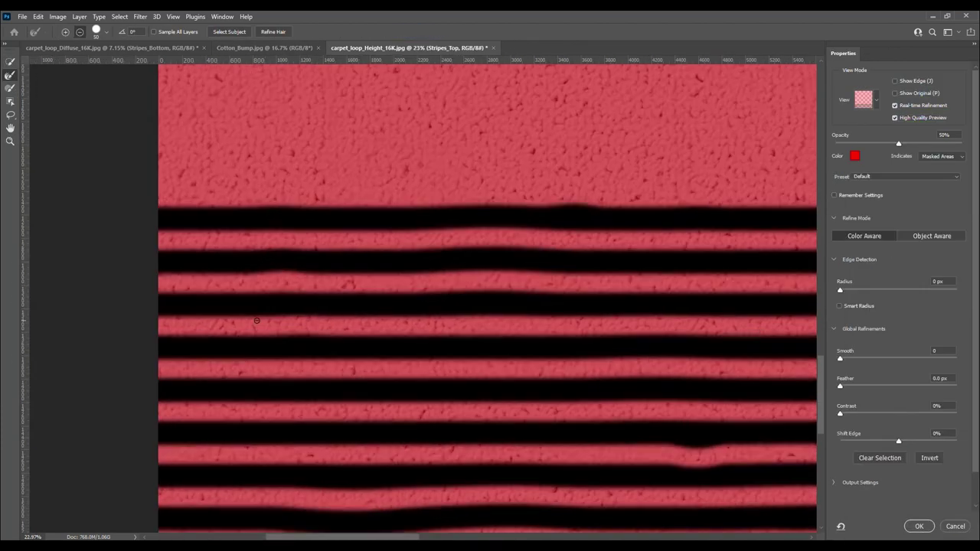
click(920, 527)
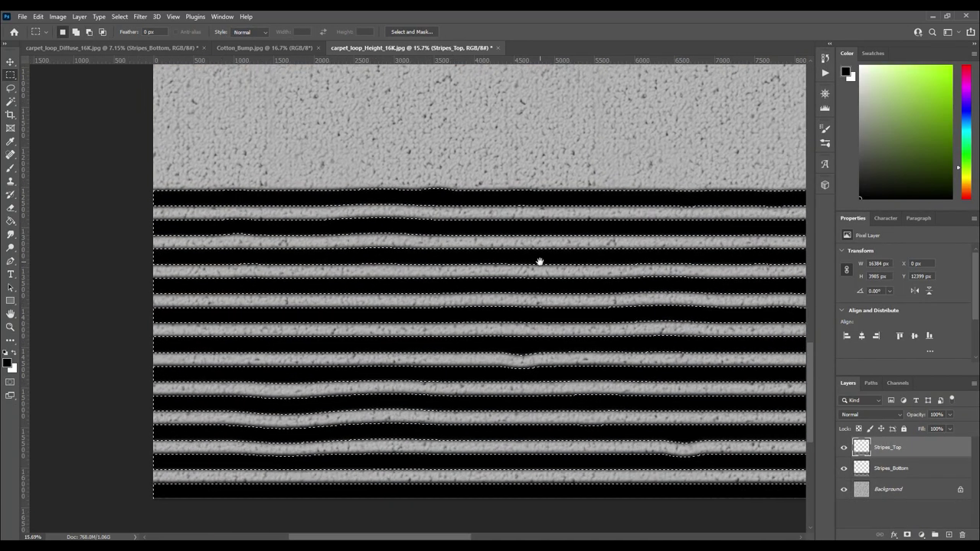
Fill the selected stripes on Stripes_Top with white and clear the selection
right_click(547, 265)
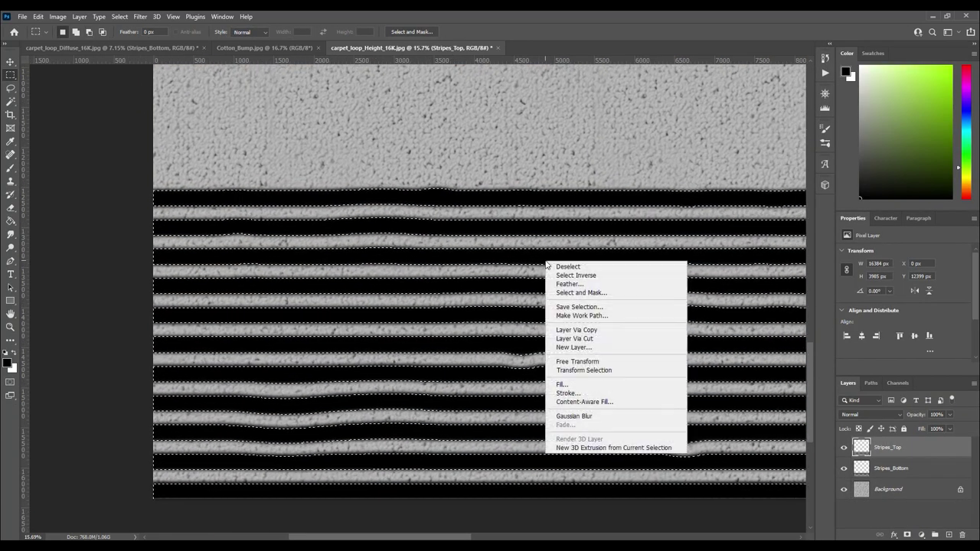
click(562, 385)
click(626, 239)
click(610, 258)
click(655, 239)
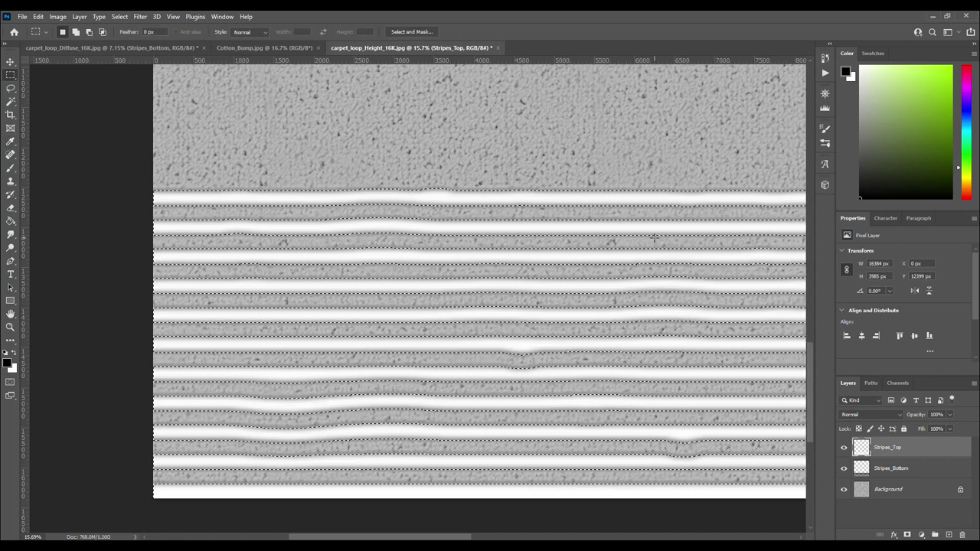
key(ctrl+d)
key(m)
Add a Levels adjustment layer above Stripes_Top and adjust its tonal sliders
click(923, 536)
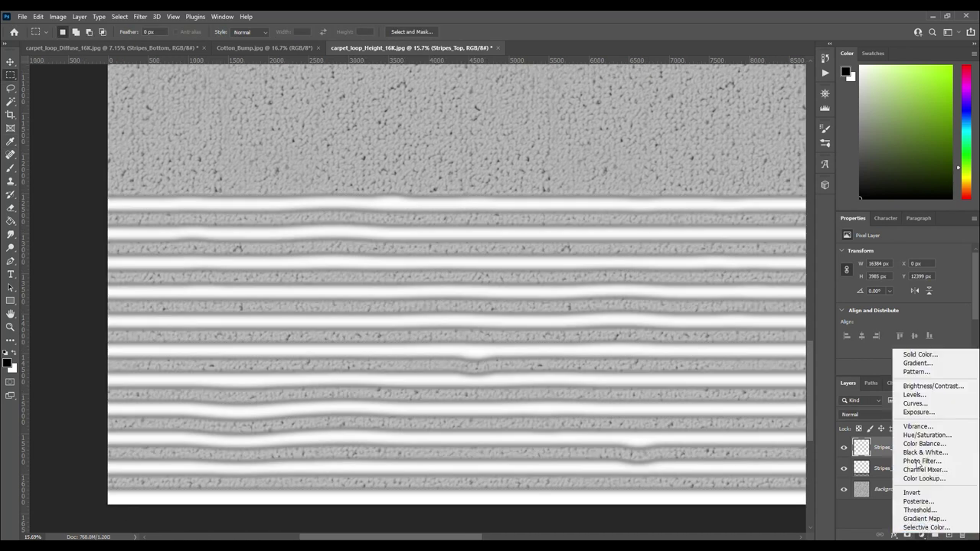
click(917, 395)
drag(914, 330, 946, 330)
click(904, 369)
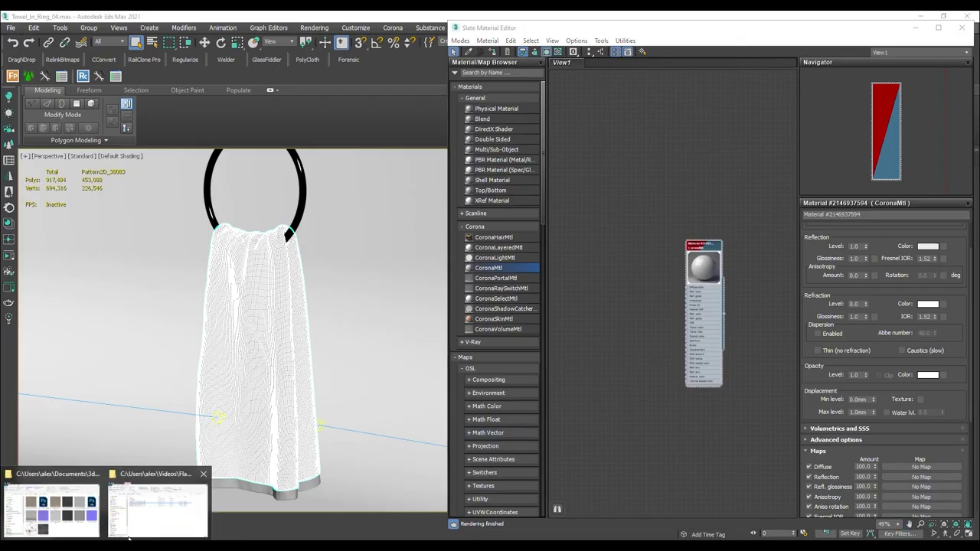
In 3ds Max, load carpet_loop_Diffuse_Edited_16K.jpg from the Textures folder into the Slate Material Editor as a bitmap node
click(54, 510)
drag(575, 124, 387, 85)
drag(724, 176, 523, 175)
drag(354, 85, 335, 59)
drag(436, 201, 613, 196)
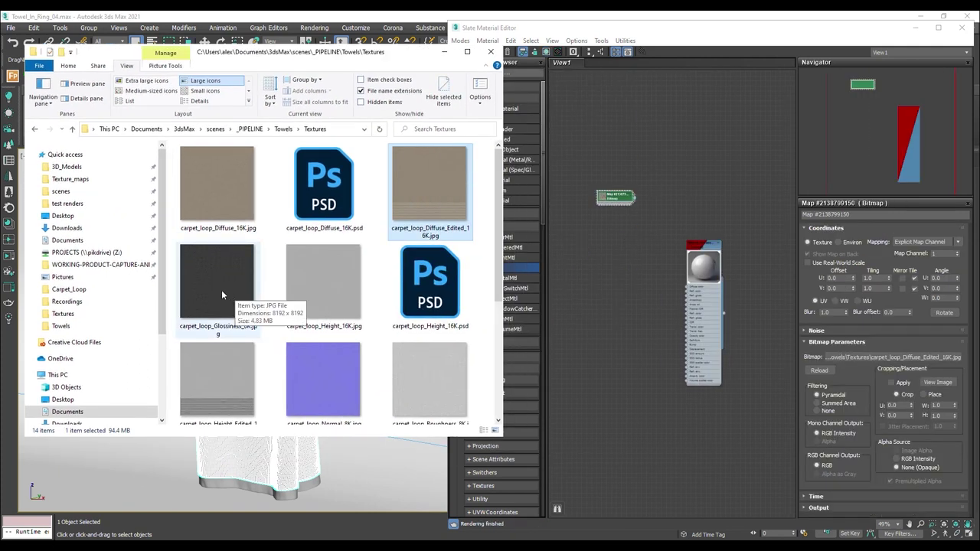
Load the carpet_loop Glossiness, edited Height, Normal, Roughness and Specular images into the node view as bitmap nodes
drag(626, 277, 626, 276)
scroll(368, 268, down, 1)
drag(227, 306, 629, 328)
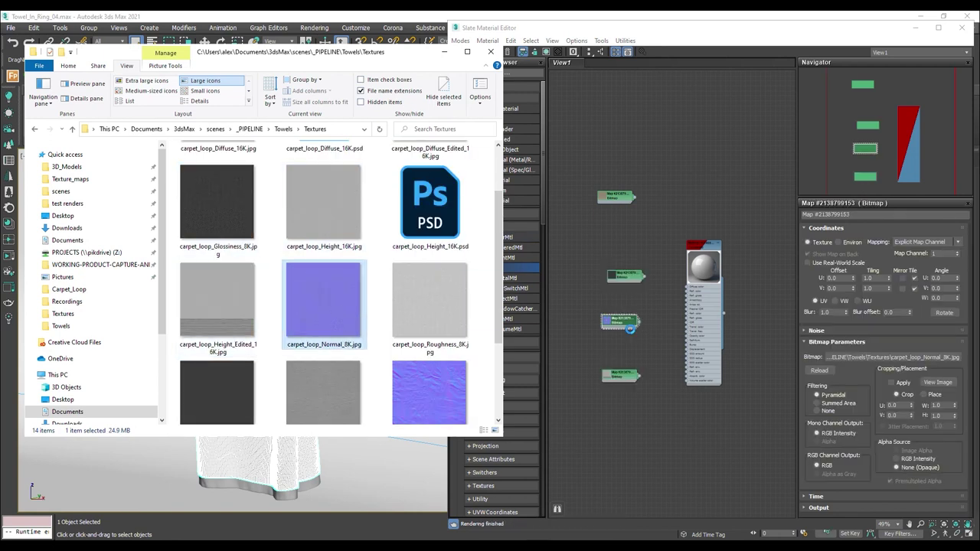
drag(498, 241, 498, 258)
drag(433, 276, 559, 321)
drag(219, 368, 574, 353)
click(574, 352)
scroll(551, 330, up, 2)
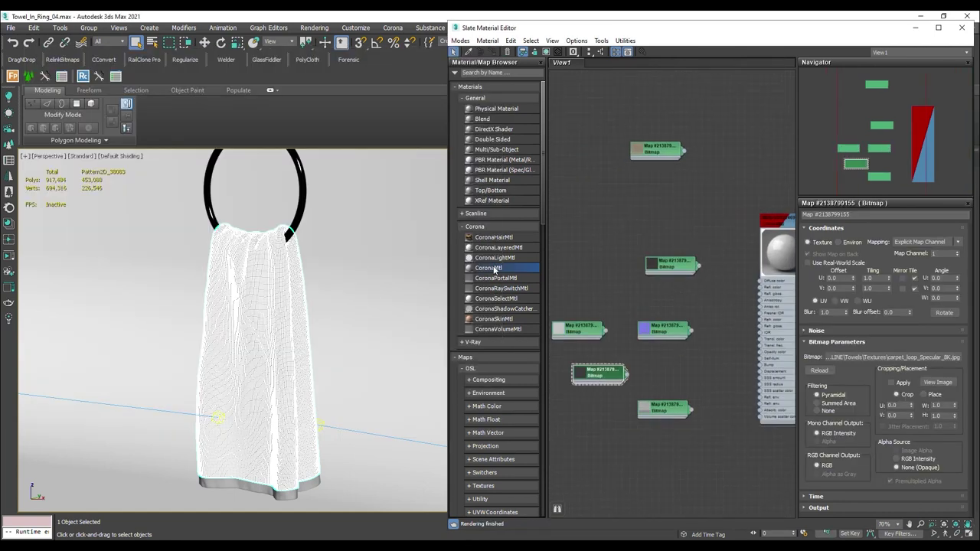
Widen the material editor and connect the edited diffuse bitmap to the Corona material's diffuse color
drag(449, 268, 357, 268)
scroll(525, 205, up, 3)
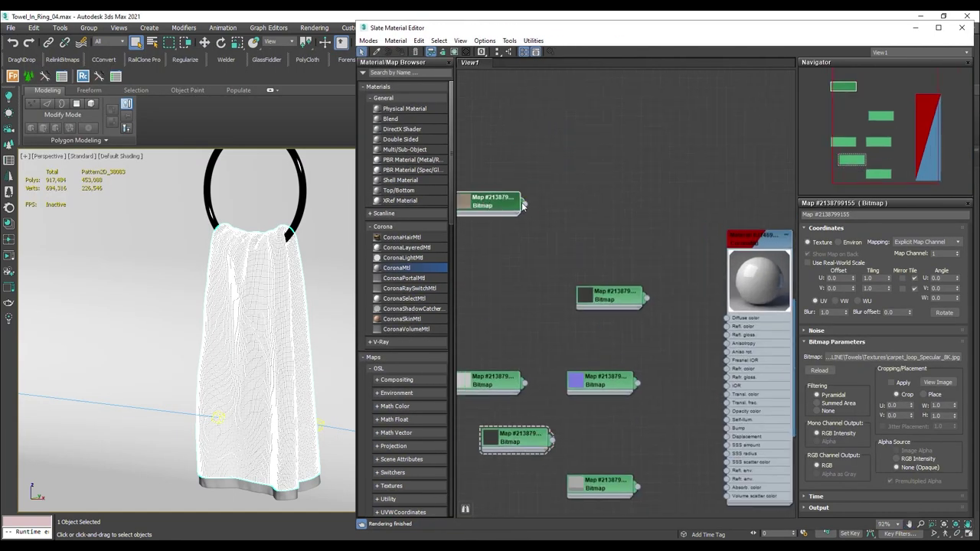
drag(725, 323, 725, 322)
Add a CoronaNormal map and connect the carpet_loop_Normal_8K bitmap to its normal map input
drag(622, 302, 595, 303)
middle_drag(594, 309, 568, 228)
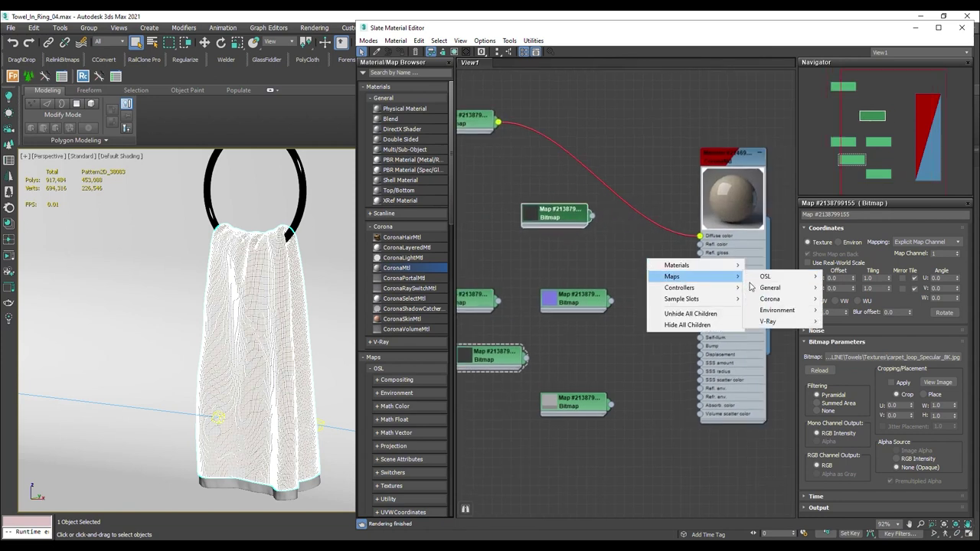
click(831, 401)
drag(612, 303, 584, 293)
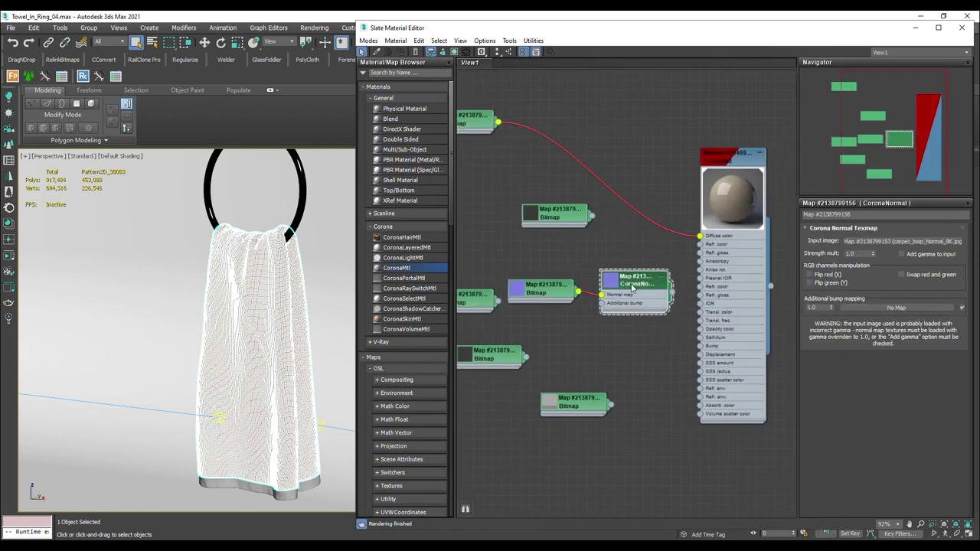
Rearrange the bitmap nodes, spreading the unconnected maps and the normal bitmap apart in the node view
middle_drag(628, 350, 741, 354)
drag(604, 319, 507, 389)
drag(693, 402, 718, 443)
middle_drag(718, 437, 560, 441)
drag(589, 296, 547, 321)
middle_drag(547, 321, 632, 362)
Show the edited diffuse bitmap in the viewport and minimize the material editor
drag(518, 172, 602, 220)
double_click(602, 220)
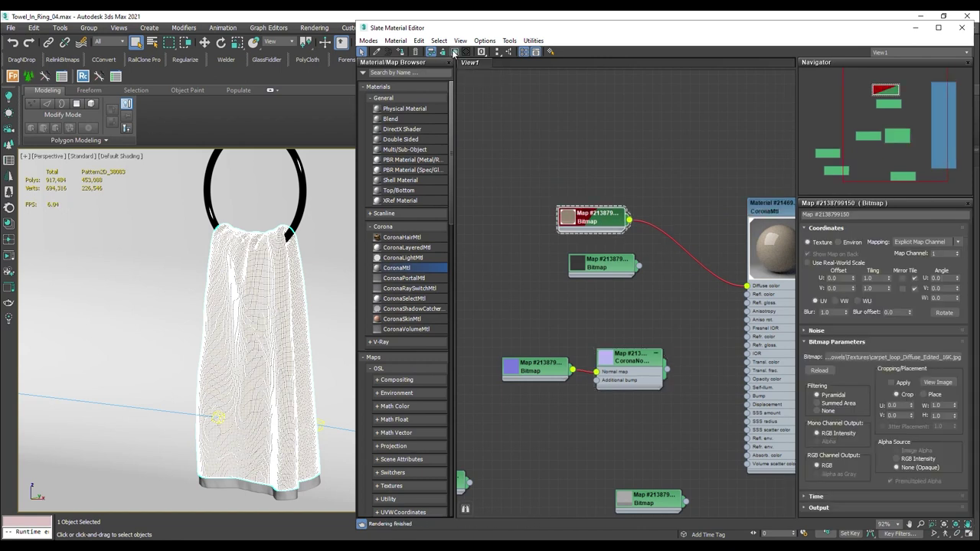
middle_drag(689, 178, 665, 168)
click(916, 29)
middle_drag(240, 304, 399, 273)
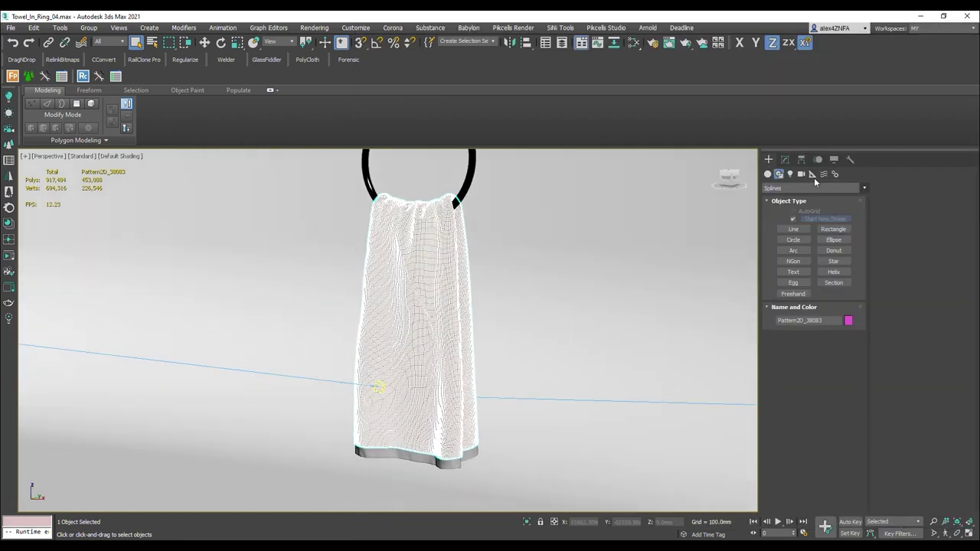
Add an Unwrap UVW modifier directly above the towel's Editable Poly and open the UV editor maximized
click(784, 161)
click(794, 320)
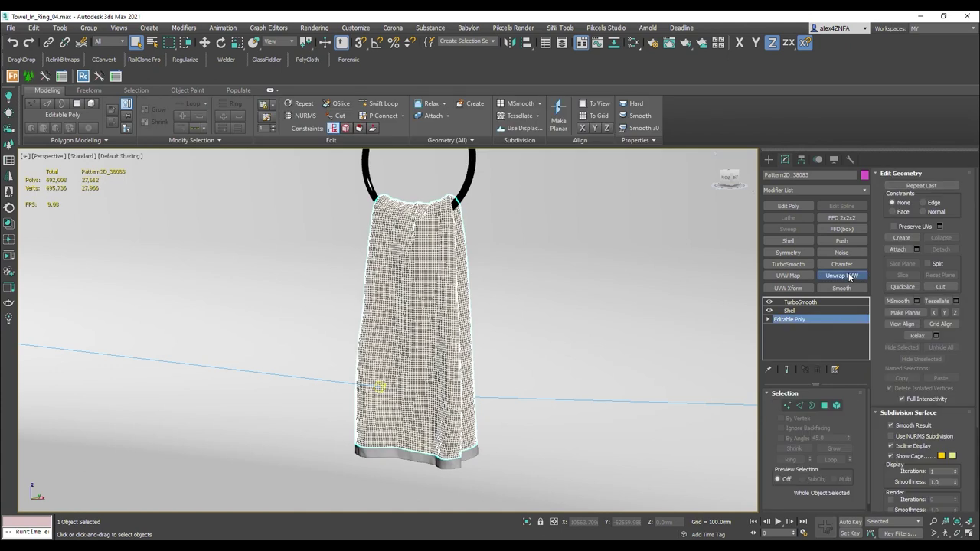
click(842, 276)
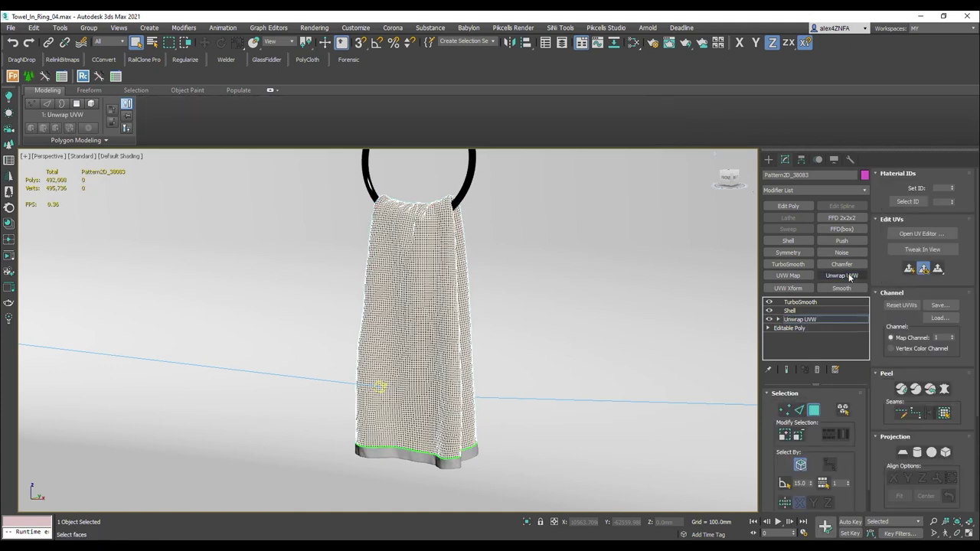
click(930, 240)
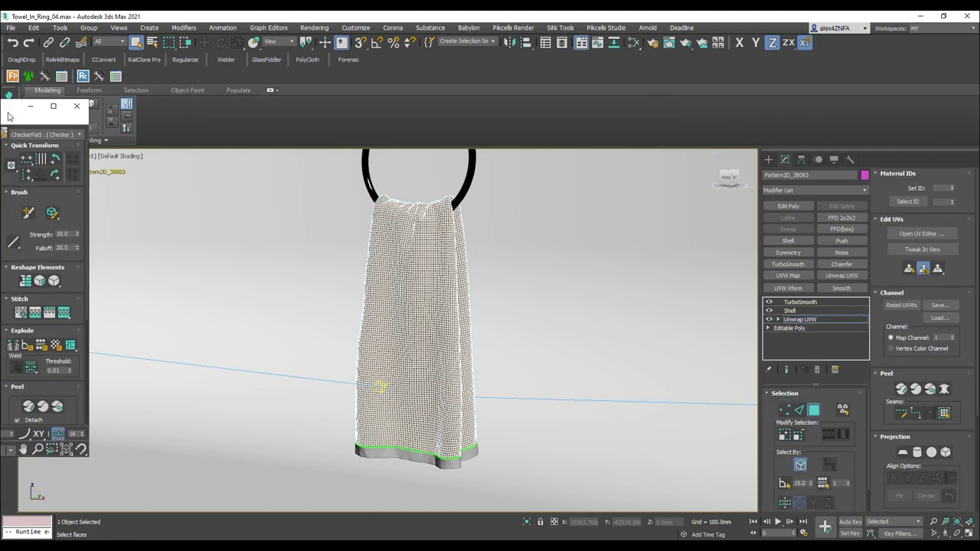
drag(9, 116, 630, 130)
click(674, 120)
Select the towel's whole UV shell, scale it and position it over the checker texture tile
scroll(477, 242, down, 15)
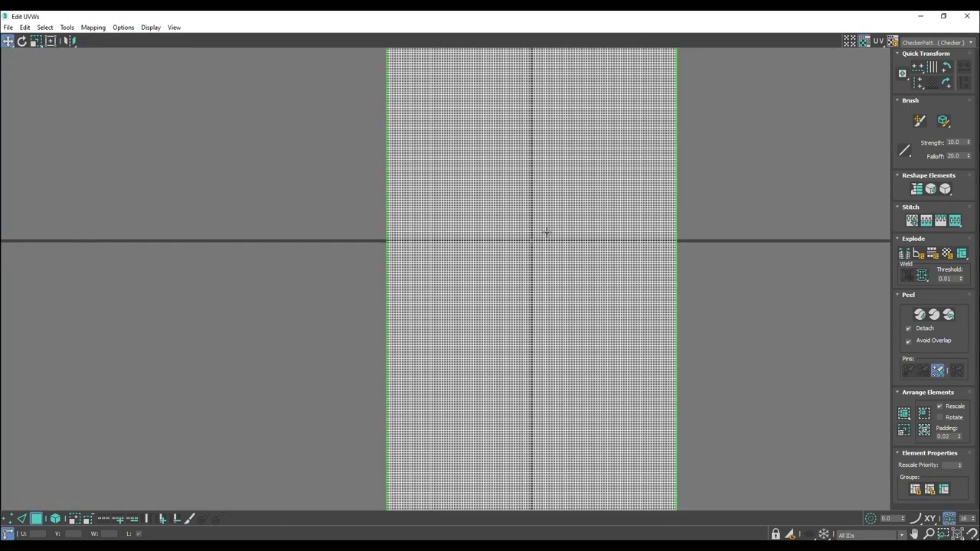
key(r)
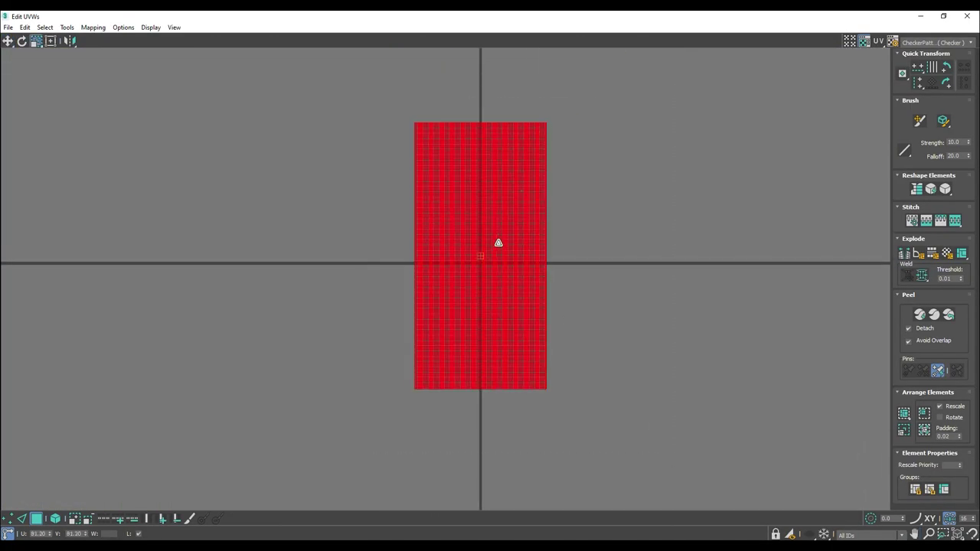
drag(494, 247, 522, 221)
scroll(491, 253, up, 5)
key(w)
scroll(522, 222, up, 5)
middle_drag(519, 296, 507, 361)
key(r)
key(w)
drag(503, 306, 507, 304)
scroll(487, 478, up, 5)
middle_drag(487, 478, 561, 290)
Scale the UV shell down to the tile's width and move it down onto the tile's lower edge
key(r)
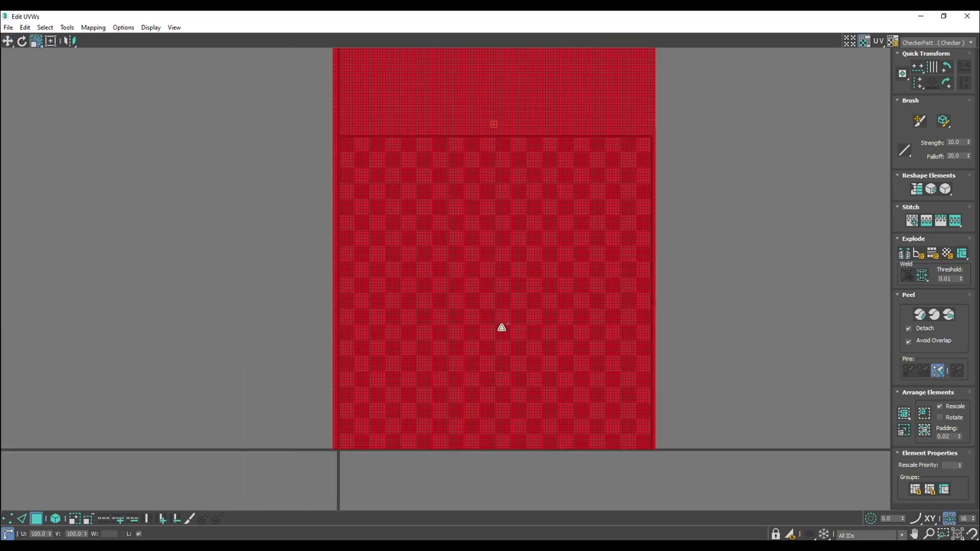
drag(501, 326, 462, 350)
key(w)
scroll(488, 406, up, 4)
middle_drag(489, 405, 465, 299)
drag(465, 297, 464, 320)
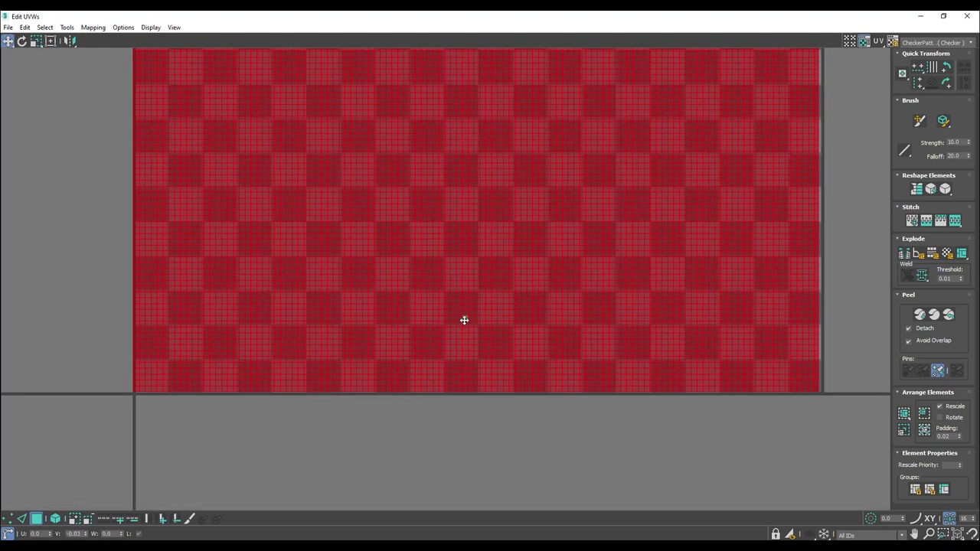
Restore the UV editor to a smaller window and examine how the stripes fall on the towel's hem and back
double_click(387, 20)
scroll(394, 405, up, 6)
middle_drag(399, 409, 353, 380)
scroll(350, 396, up, 2)
scroll(587, 317, up, 8)
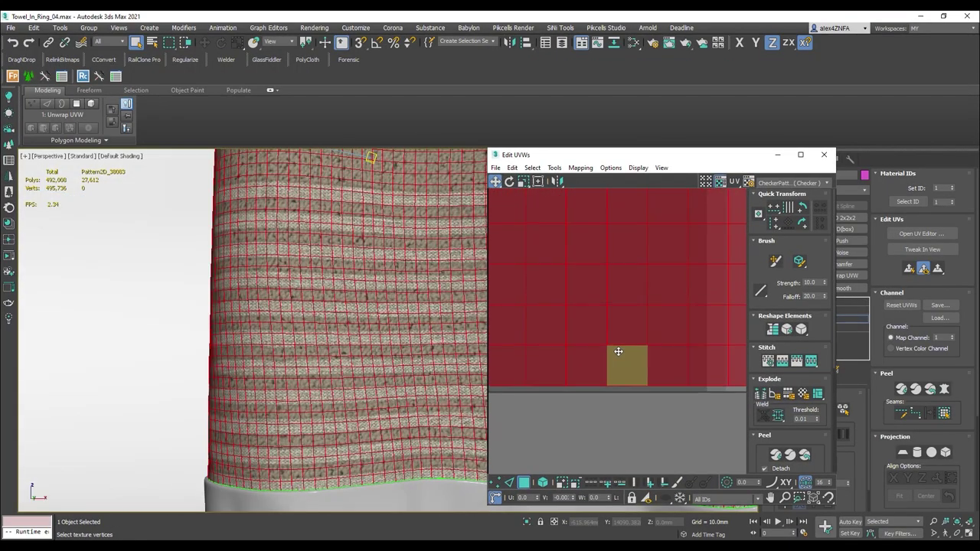
middle_drag(619, 351, 618, 356)
scroll(337, 440, up, 4)
middle_drag(337, 441, 332, 466)
scroll(335, 294, down, 6)
scroll(306, 253, up, 5)
alt+middle_drag(303, 257, 366, 265)
scroll(656, 265, down, 4)
middle_drag(656, 265, 656, 328)
scroll(656, 328, down, 4)
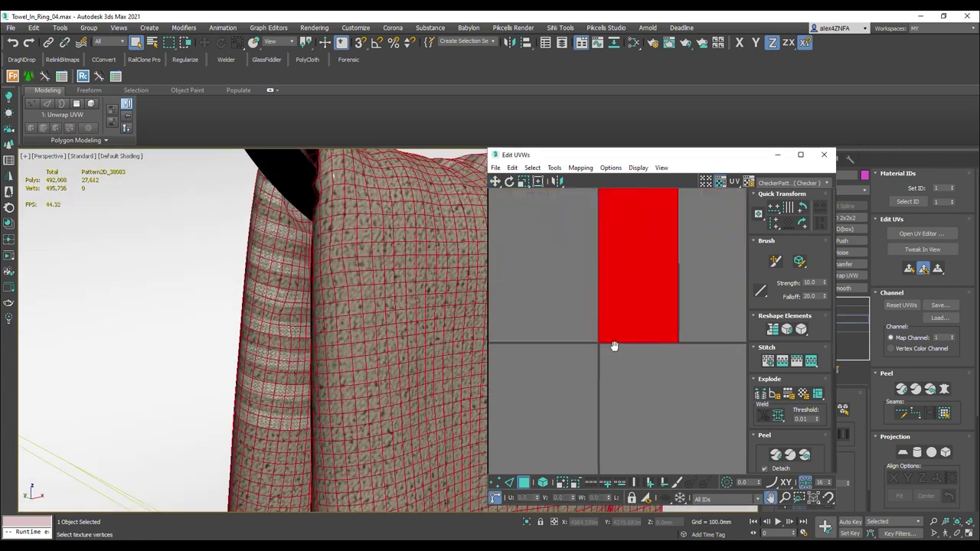
Select the horizontal edge loop that runs across the towel's fold over the ring
middle_drag(306, 163, 337, 213)
scroll(337, 213, up, 5)
key(2)
double_click(340, 214)
scroll(340, 213, down, 4)
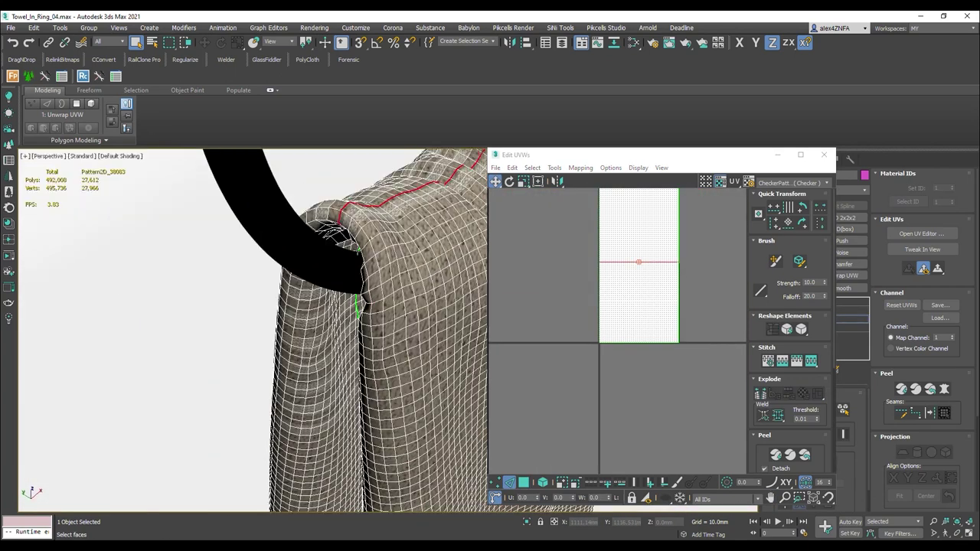
scroll(368, 248, up, 3)
double_click(358, 230)
alt+middle_drag(359, 231, 343, 261)
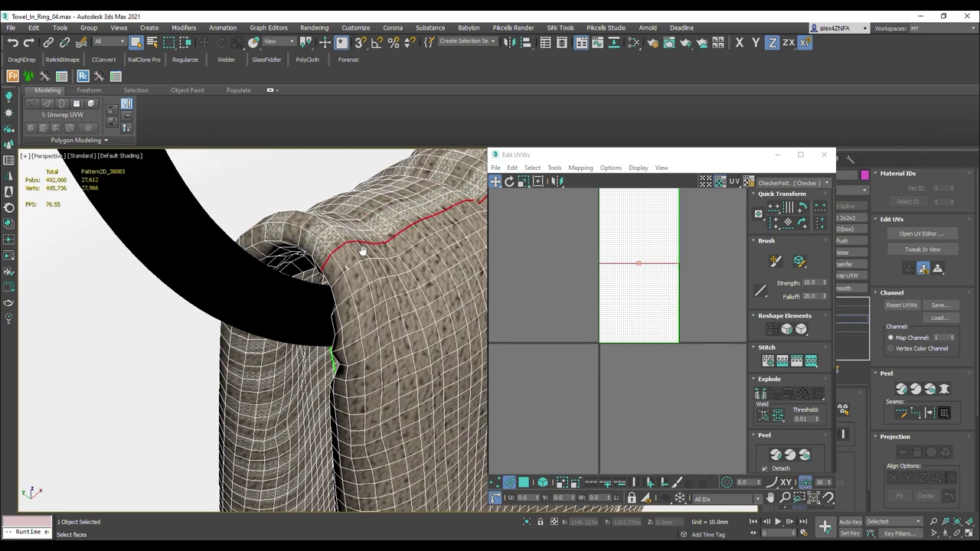
scroll(414, 200, up, 4)
alt+middle_drag(413, 306, 393, 284)
scroll(394, 284, down, 6)
scroll(658, 249, up, 4)
Select the polygons in the upper half of the UV shell, covering the towel's rear half, and move the UV editor aside
scroll(663, 309, down, 4)
middle_drag(652, 286, 592, 287)
key(3)
click(537, 278)
double_click(604, 288)
scroll(599, 318, up, 2)
drag(613, 155, 698, 128)
middle_drag(397, 327, 409, 280)
scroll(678, 217, up, 2)
scroll(632, 201, up, 2)
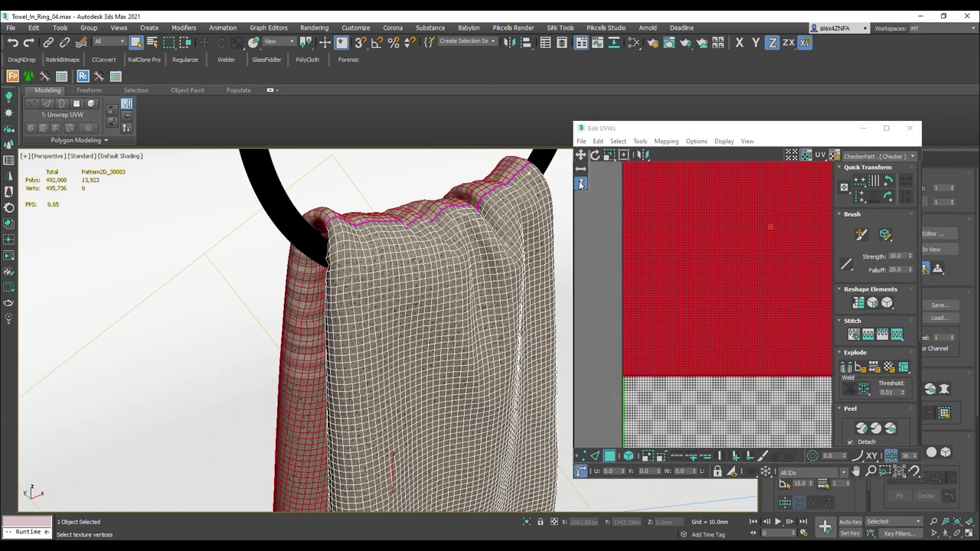
Move the selected rear-half UVs vertically downward to place the stripes on the towel's rear hem
click(581, 186)
scroll(704, 219, down, 3)
drag(669, 212, 651, 301)
middle_drag(396, 452, 429, 230)
scroll(429, 307, up, 3)
scroll(712, 297, up, 4)
drag(661, 237, 651, 257)
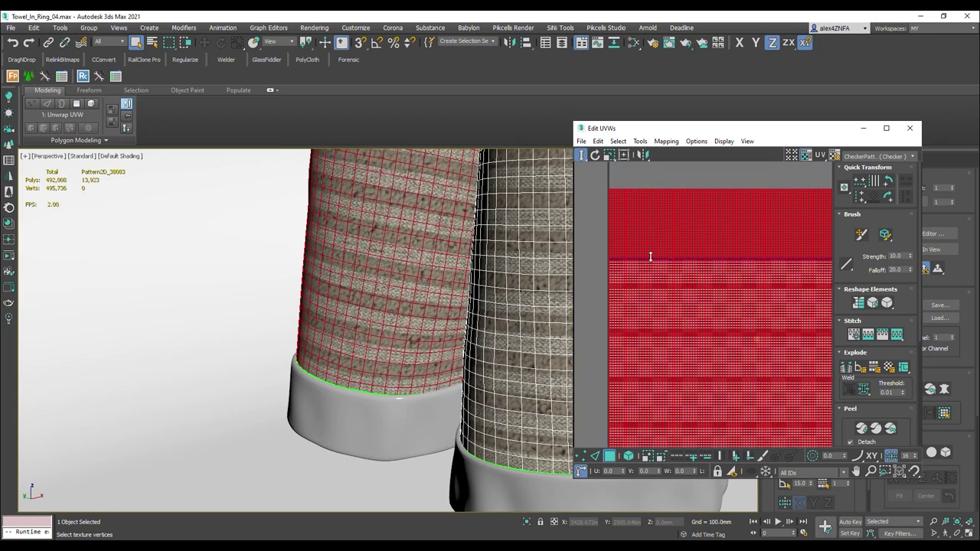
Nudge the rear-half UVs slightly upward and check the stripes along the fold and both hems
scroll(360, 306, down, 6)
middle_drag(367, 268, 356, 391)
scroll(354, 268, up, 3)
alt+middle_drag(344, 242, 417, 347)
scroll(354, 253, up, 2)
drag(682, 239, 680, 232)
scroll(370, 335, down, 4)
middle_drag(370, 337, 394, 154)
scroll(359, 360, up, 4)
alt+middle_drag(360, 359, 365, 334)
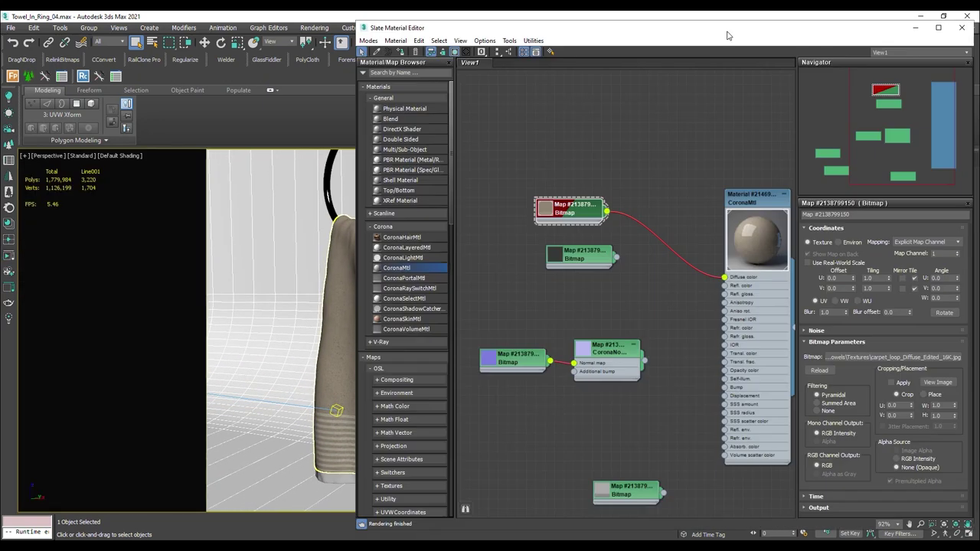
Place the narrowed material editor beside the render and connect the glossiness bitmap to the Corona material's reflection glossiness
drag(729, 33, 371, 38)
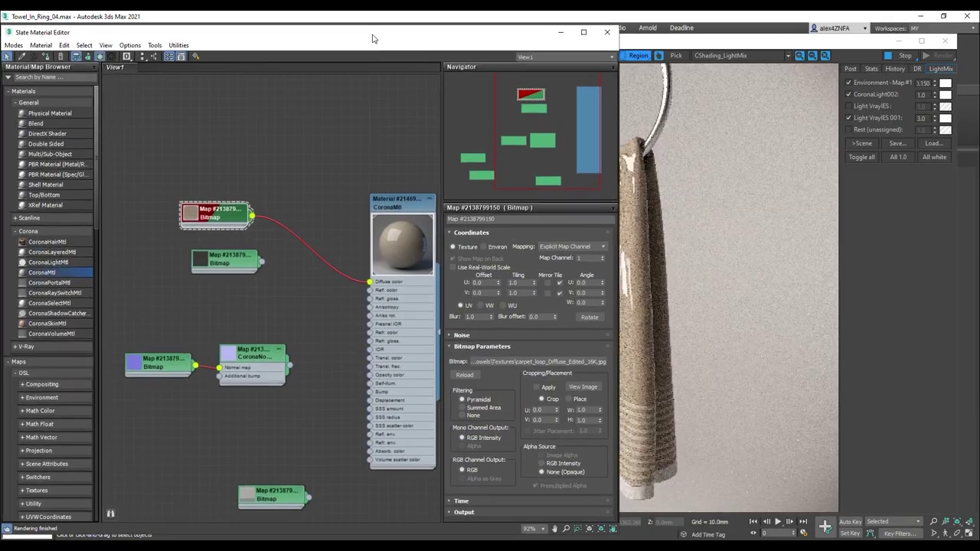
drag(617, 178, 521, 178)
scroll(202, 266, down, 4)
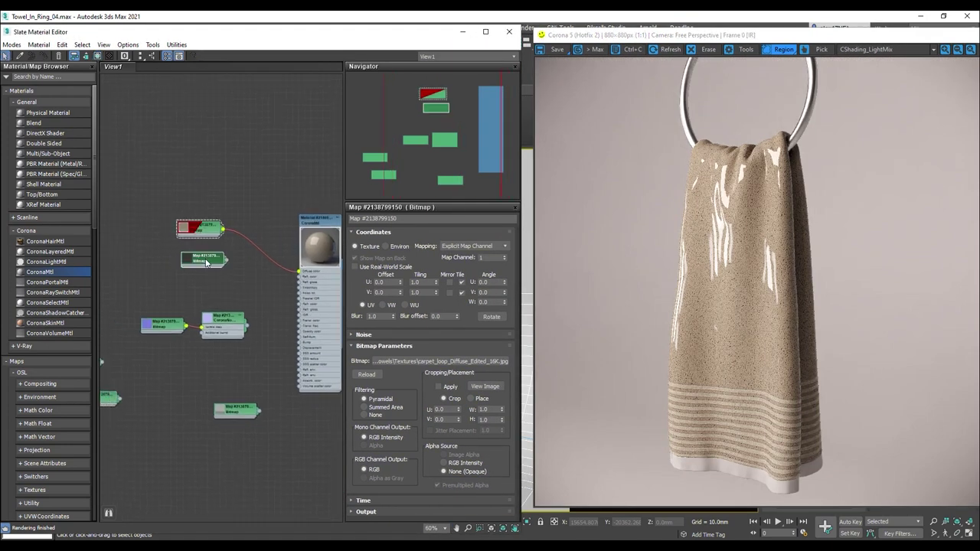
double_click(202, 262)
scroll(242, 249, up, 4)
drag(150, 216, 179, 225)
double_click(321, 157)
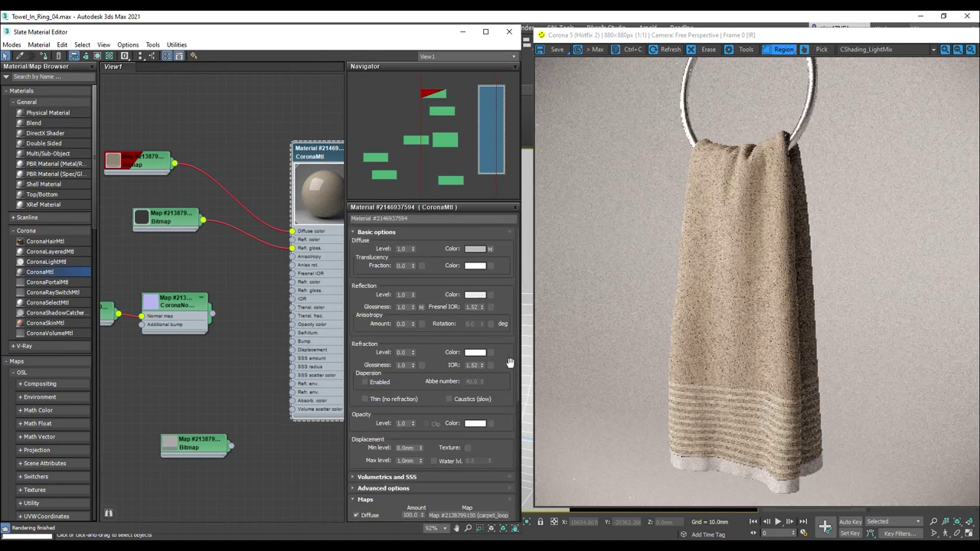
Connect the CoronaNormal map to the material's bump input and set a render region around the towel
middle_drag(183, 307, 212, 291)
drag(202, 203, 193, 193)
mouse_move(209, 283)
middle_down()
mouse_move(202, 263)
mouse_move(225, 277)
mouse_move(216, 276)
middle_up()
drag(212, 276, 292, 304)
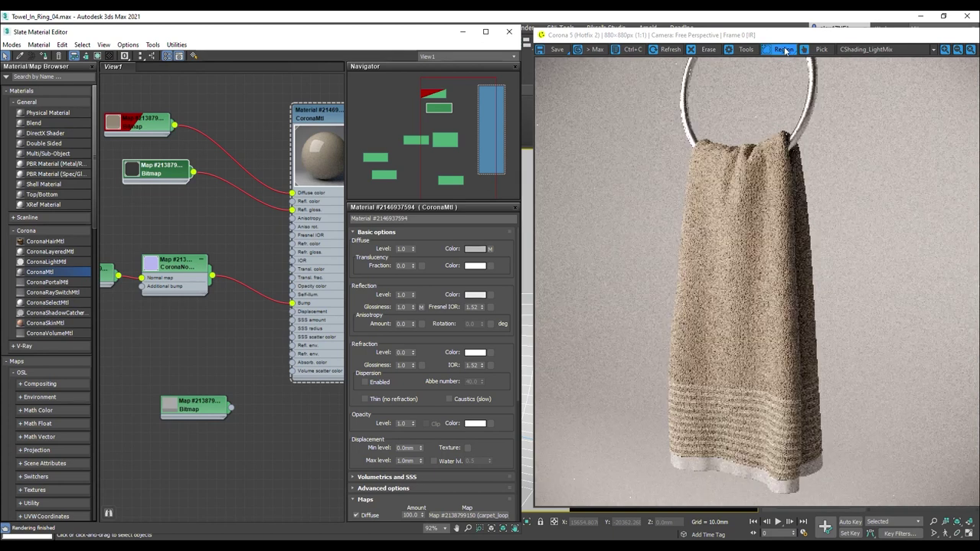
click(658, 123)
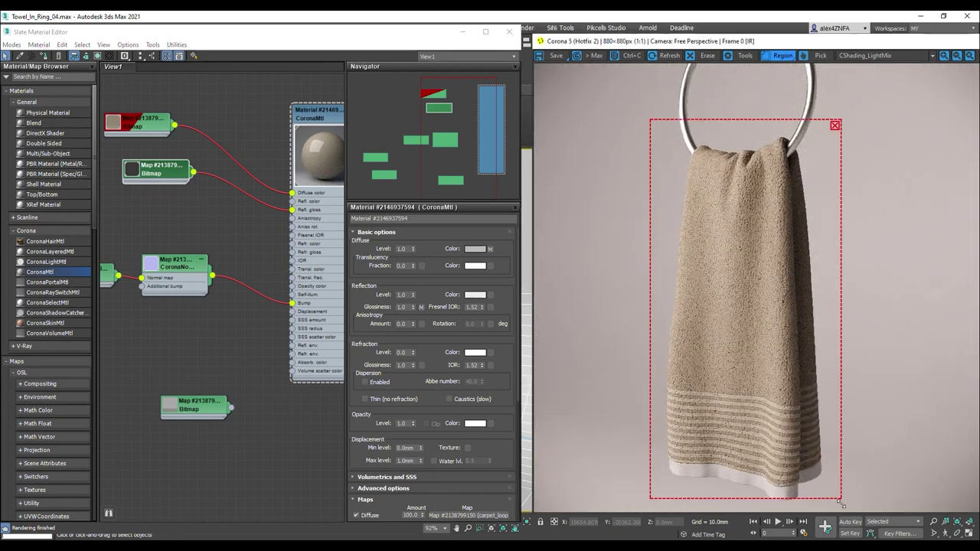
Connect the height bitmap to the Corona material's displacement input
scroll(729, 457, up, 1)
scroll(226, 333, up, 1)
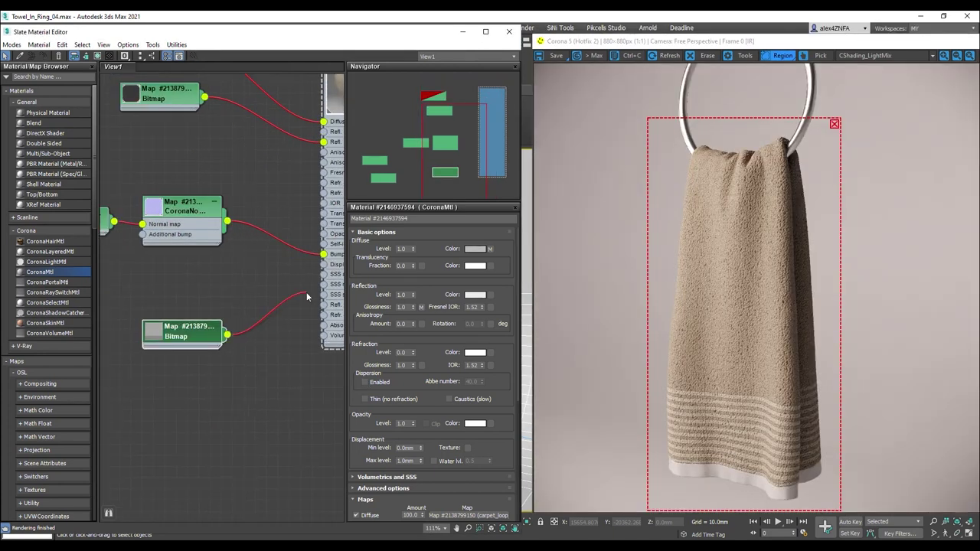
middle_drag(323, 269, 287, 297)
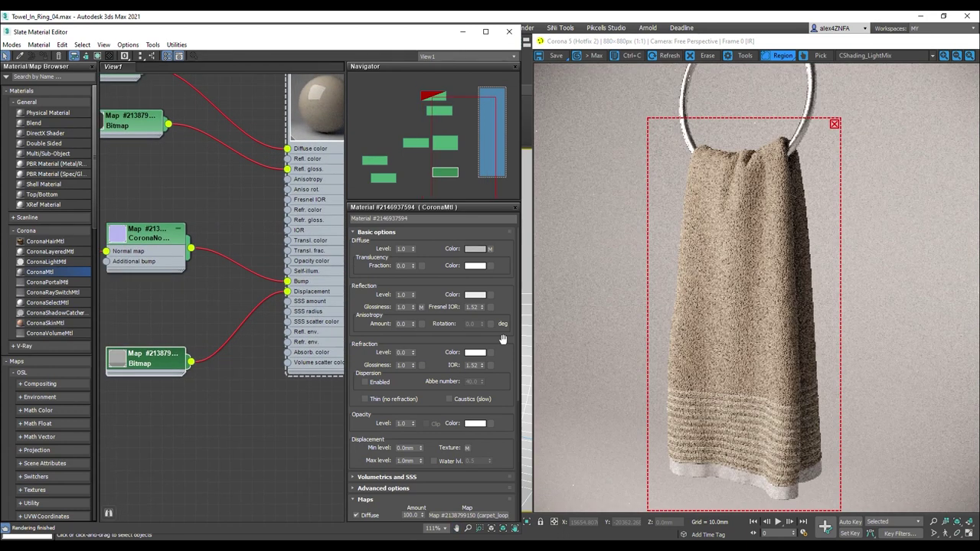
scroll(503, 340, down, 2)
scroll(504, 339, down, 2)
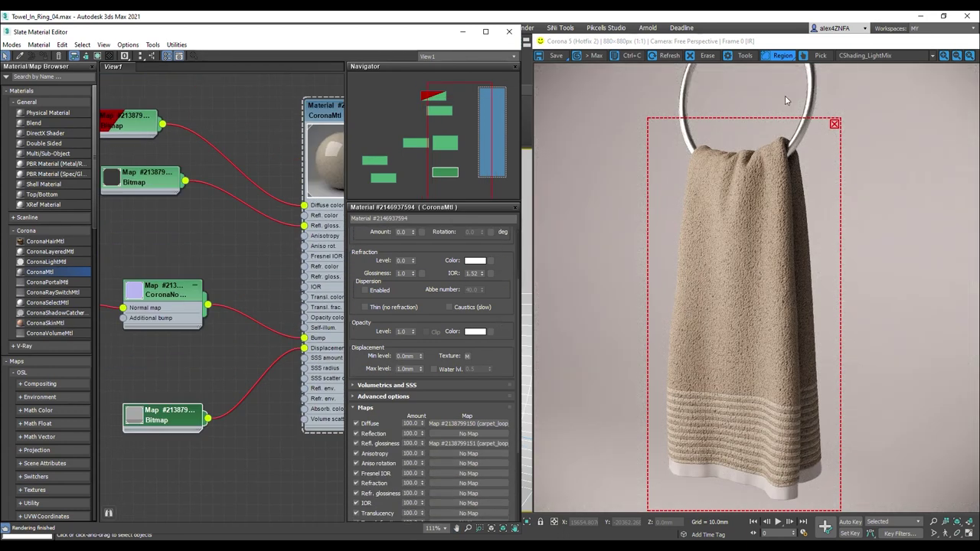
Display the CESSENTIAL_Reflect render pass and disconnect the CoronaNormal map from the material's bump input
click(888, 56)
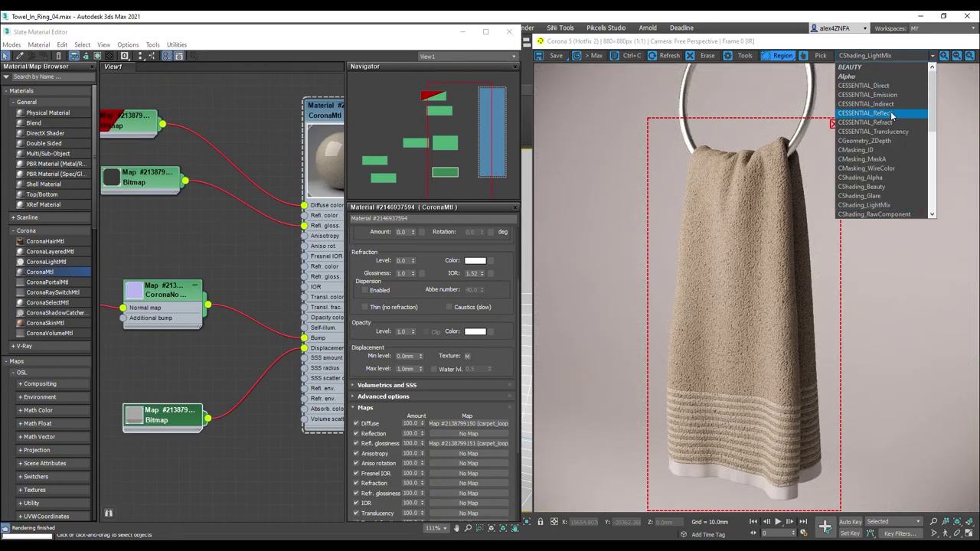
click(891, 114)
scroll(735, 453, up, 2)
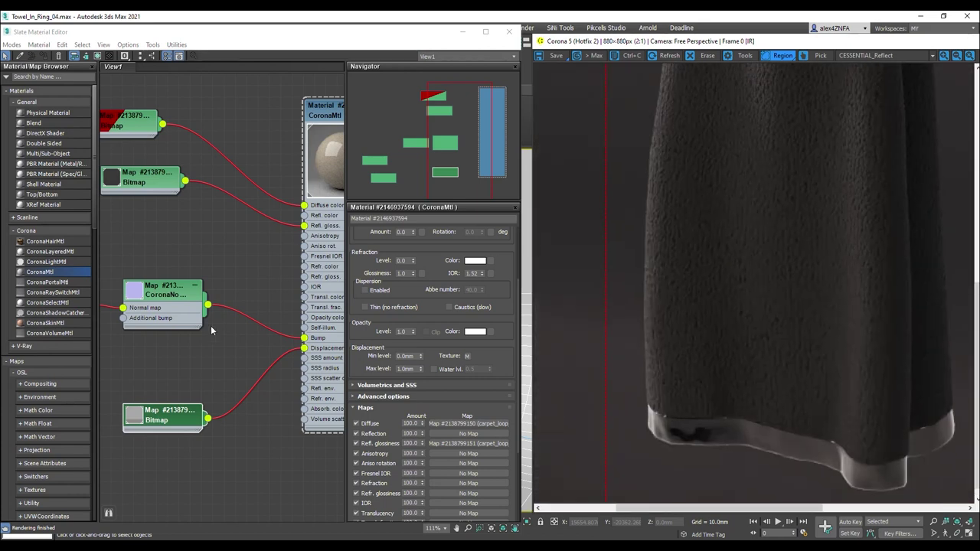
middle_drag(212, 328, 205, 344)
drag(298, 357, 272, 330)
middle_drag(294, 320, 287, 322)
scroll(717, 345, up, 1)
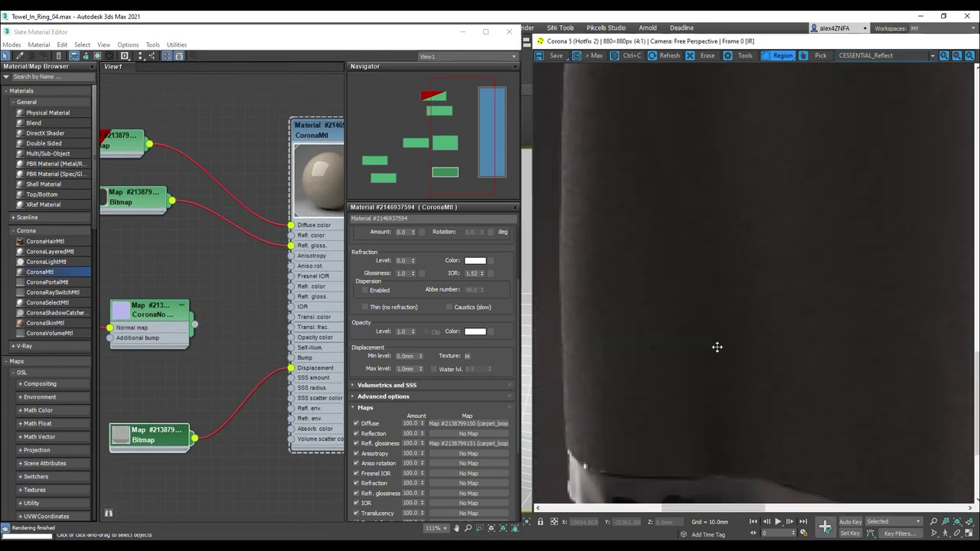
Set the material's maximum displacement level to 4 mm and return the render display to CShading_LightMix
drag(375, 427, 375, 412)
double_click(406, 354)
text(4)
key(Return)
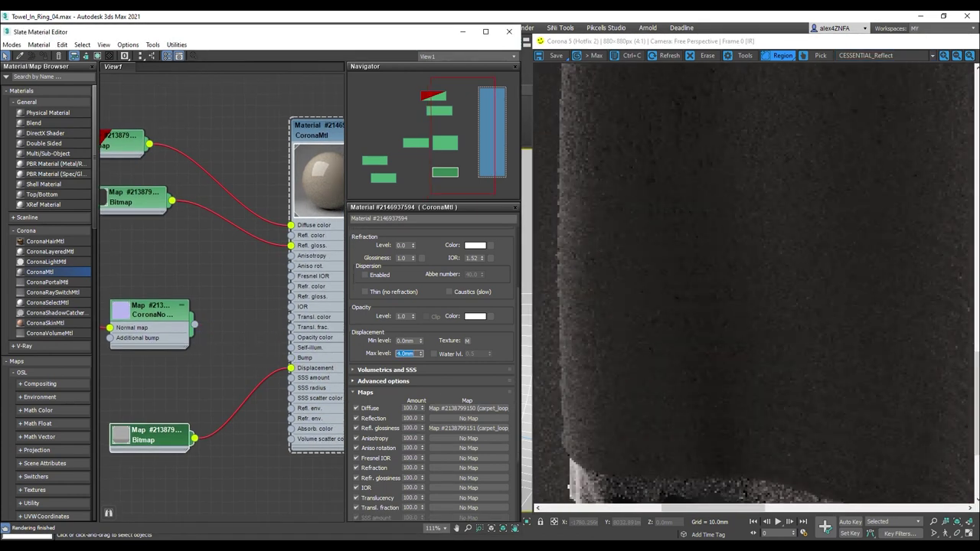
scroll(672, 298, down, 4)
click(885, 55)
click(880, 114)
scroll(206, 293, down, 3)
Place the carpet_loop_Roughness_8K bitmap beside the glossiness bitmap and connect it to the material's reflection color
middle_drag(205, 293, 298, 303)
drag(111, 360, 300, 263)
middle_drag(298, 264, 226, 272)
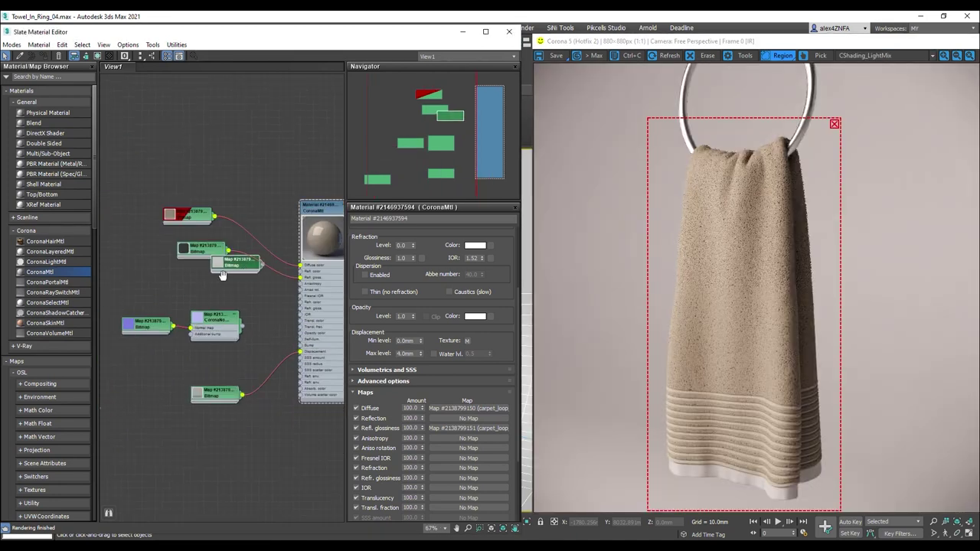
scroll(224, 275, up, 1)
drag(220, 267, 205, 292)
double_click(177, 256)
scroll(199, 268, up, 3)
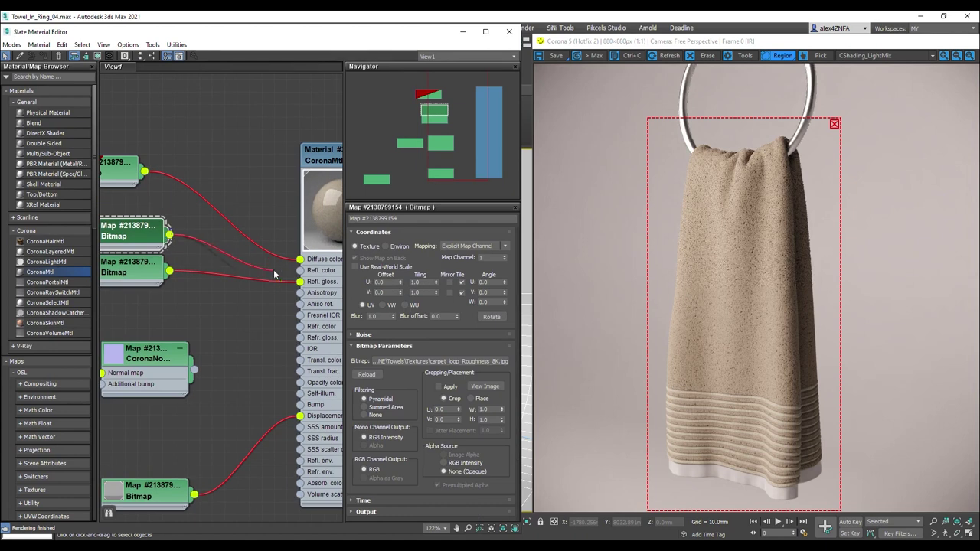
drag(149, 265, 149, 276)
drag(146, 231, 146, 228)
middle_drag(336, 154, 326, 157)
Set the material's reflection glossiness map amount to 30 and its maximum displacement level to 5 mm
double_click(328, 158)
scroll(431, 357, down, 5)
text(30)
key(Return)
drag(420, 284, 420, 339)
double_click(415, 330)
text(5)
key(Return)
click(420, 318)
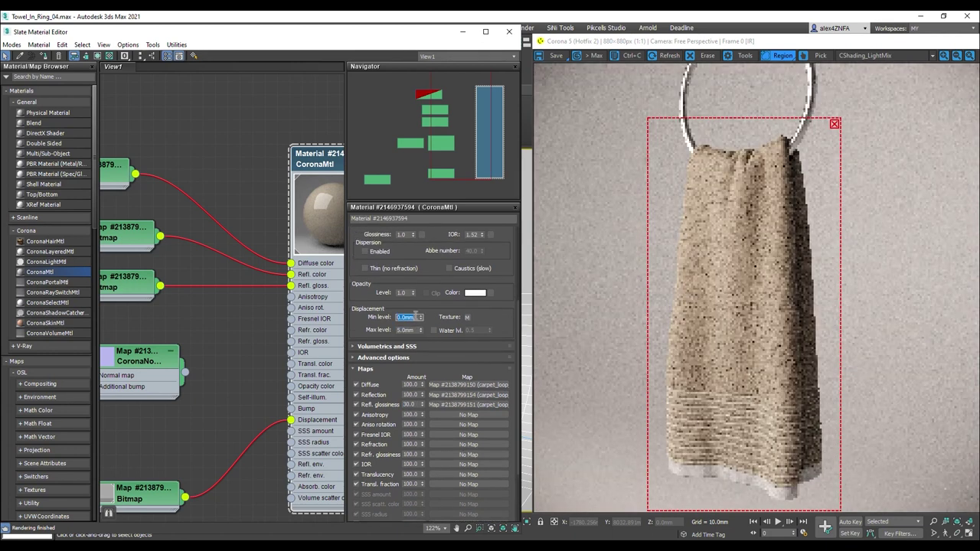
Add a Composite map near the height bitmap and connect that bitmap to the composite's Layer 1
middle_drag(173, 383, 236, 244)
right_click(255, 298)
mouse_move(280, 315)
mouse_move(389, 327)
click(454, 207)
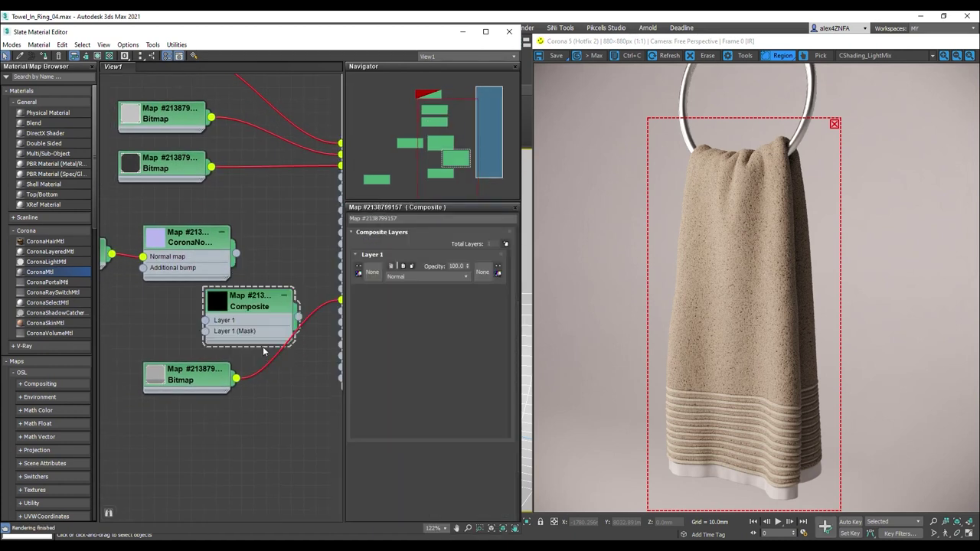
drag(301, 258, 291, 340)
middle_drag(226, 326, 234, 307)
drag(197, 284, 243, 330)
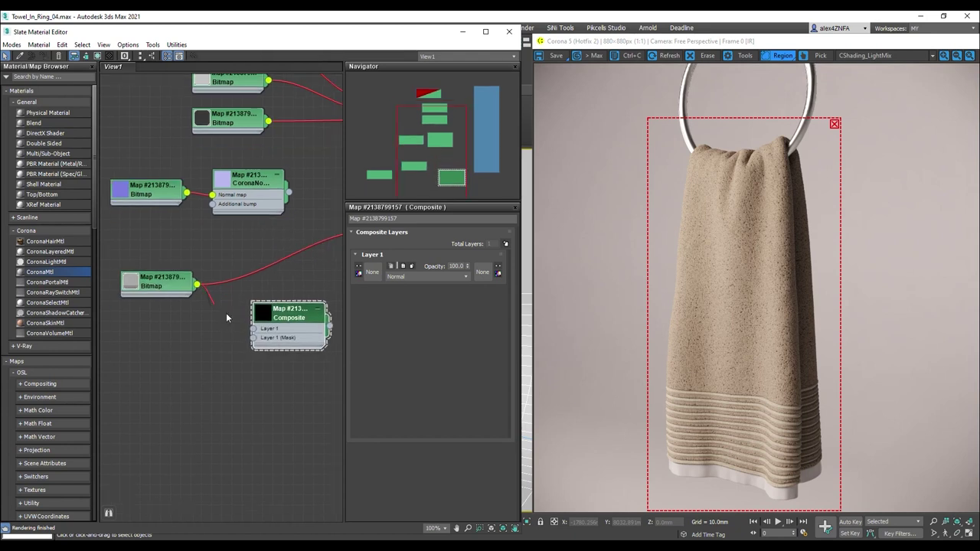
middle_drag(300, 320, 281, 292)
Bring Dirt_Alpha_2K.jpg from the Textures folder into the material graph below the height bitmap
click(84, 546)
click(44, 508)
scroll(388, 342, down, 1)
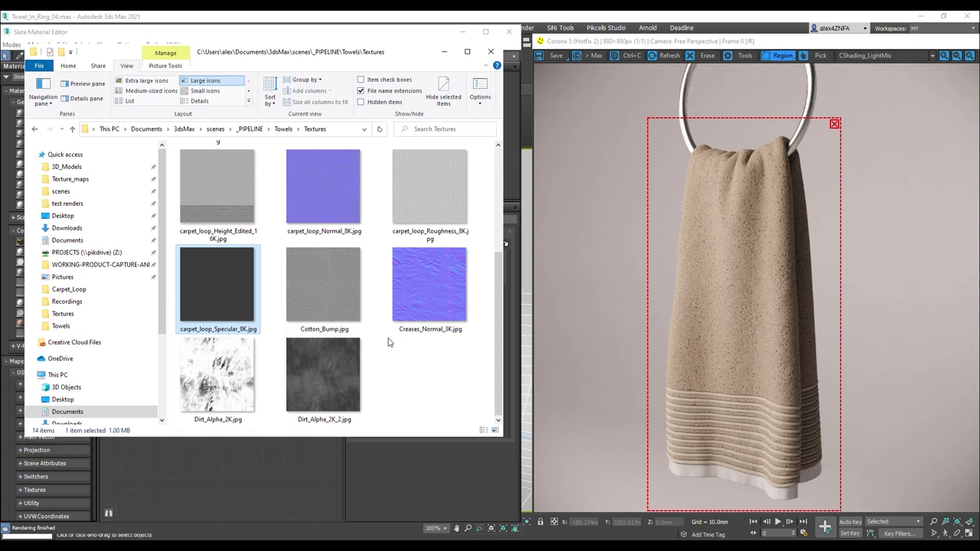
drag(237, 383, 196, 375)
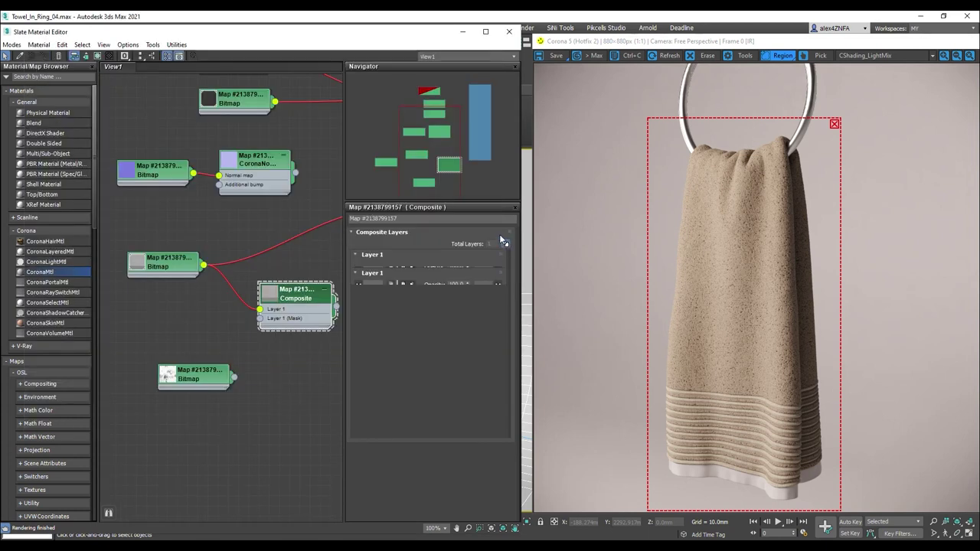
Give the composite a second layer in Multiply mode at 50 opacity and connect the dirt bitmap to it
click(428, 275)
click(404, 318)
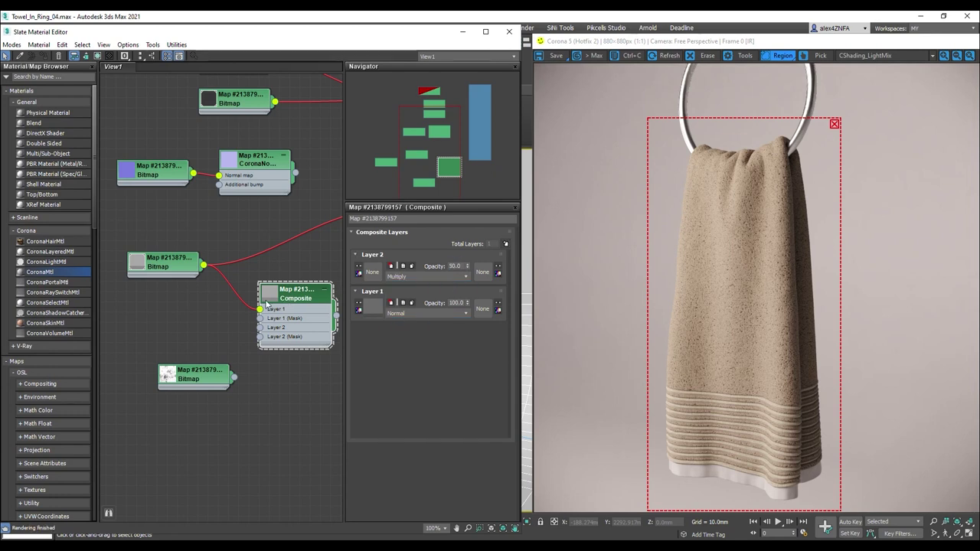
double_click(271, 296)
middle_drag(266, 354, 245, 280)
drag(197, 306, 176, 325)
scroll(247, 310, up, 5)
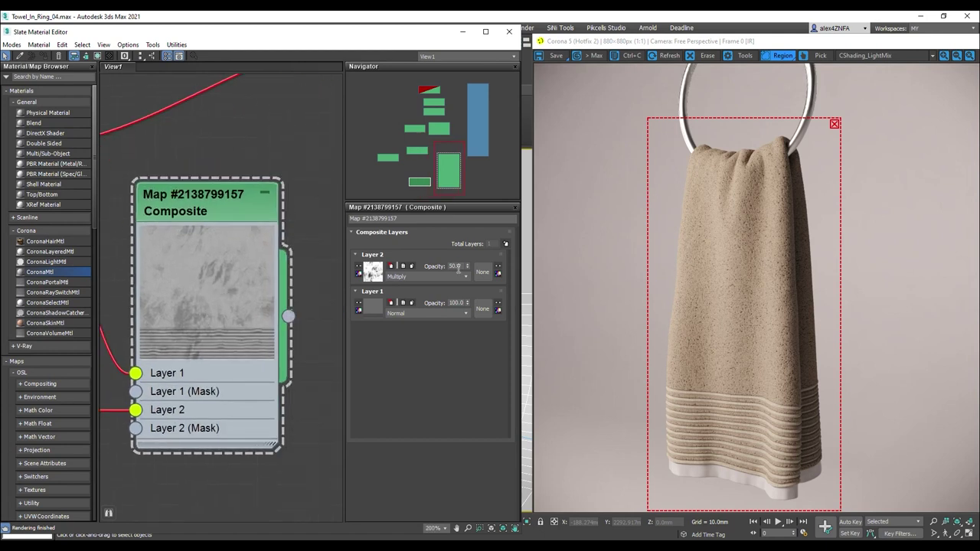
Set the dirt layer's opacity to 65 and connect the composite to the material's displacement input
scroll(232, 399, down, 4)
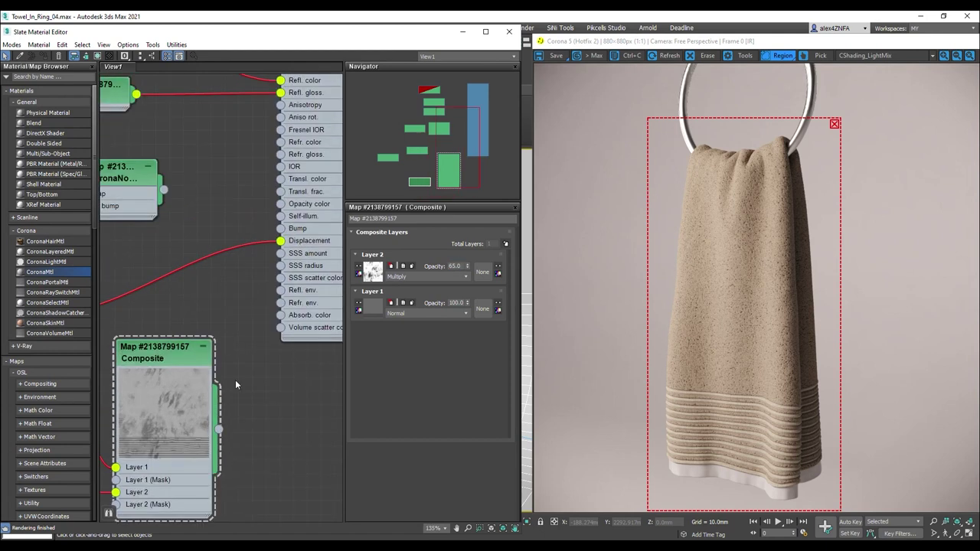
drag(279, 264, 281, 241)
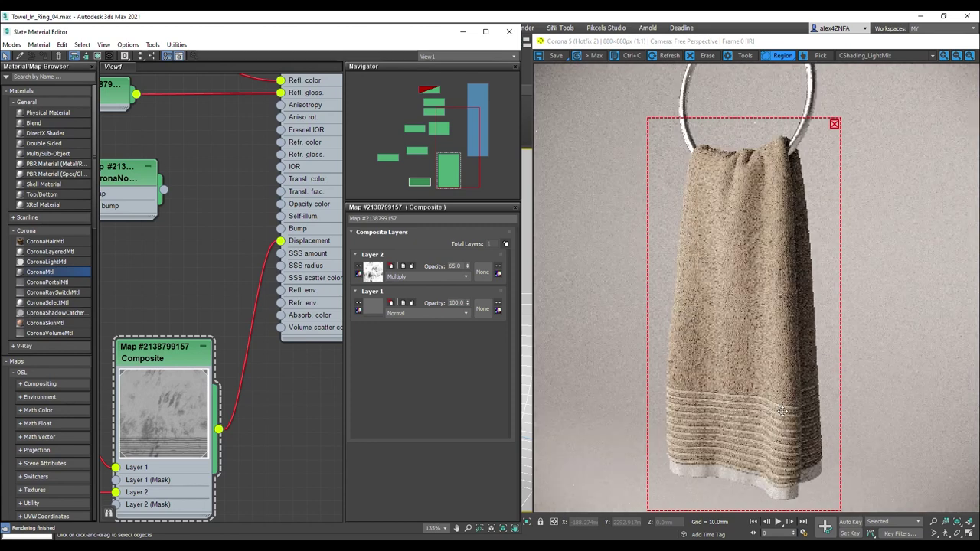
scroll(762, 433, up, 1)
middle_drag(647, 391, 644, 484)
scroll(769, 280, up, 1)
scroll(770, 281, down, 2)
scroll(183, 271, down, 3)
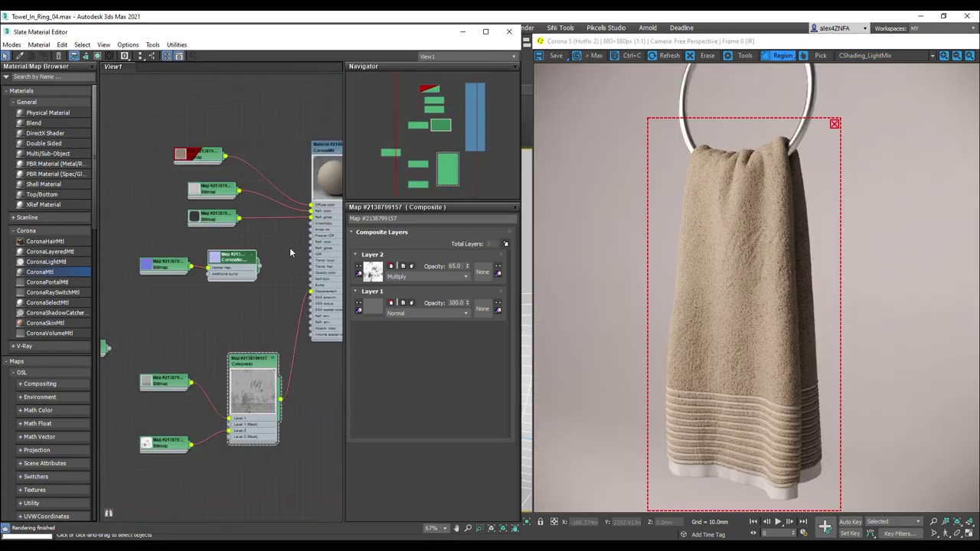
Add another Composite map for the bump and place it between the CoronaNormal map and the material
right_click(282, 245)
mouse_move(360, 263)
mouse_move(425, 275)
click(482, 210)
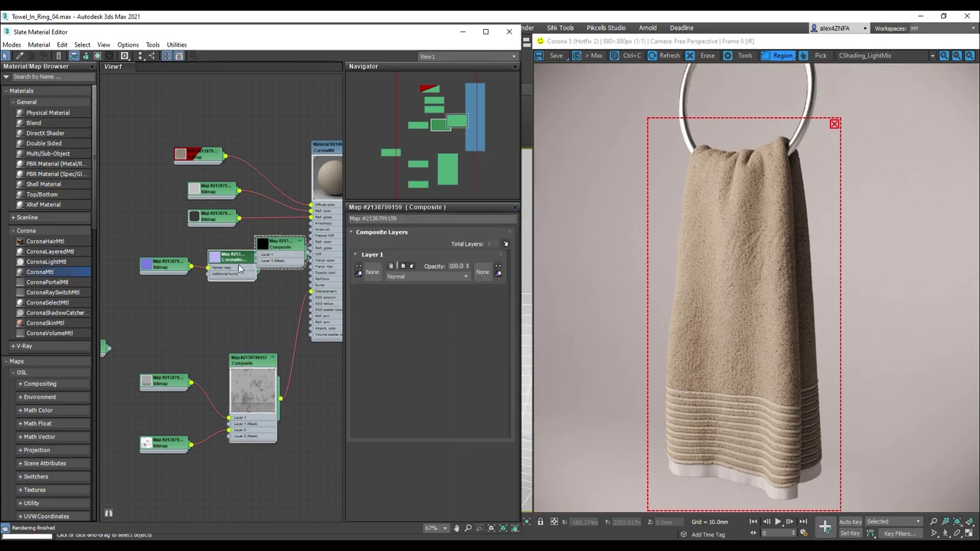
middle_drag(276, 287, 297, 289)
drag(254, 259, 213, 252)
drag(305, 245, 290, 261)
scroll(249, 277, up, 3)
middle_drag(222, 262, 249, 230)
Add a second CoronaNormal map below the first one
right_click(245, 262)
mouse_move(270, 278)
mouse_move(368, 291)
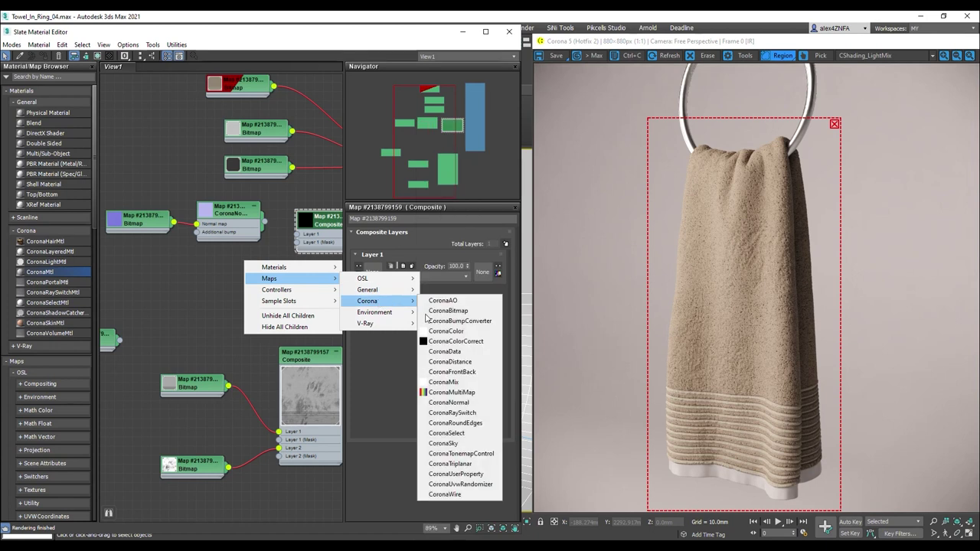
click(474, 403)
drag(239, 267, 240, 304)
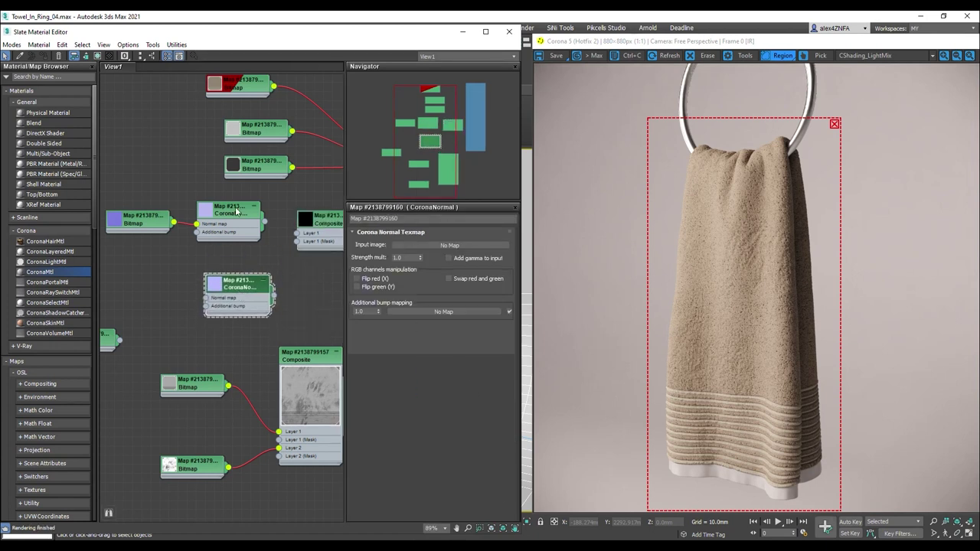
Connect the first CoronaNormal map to the bump composite's Layer 1 and give the composite a second layer
click(229, 215)
middle_drag(240, 236, 234, 245)
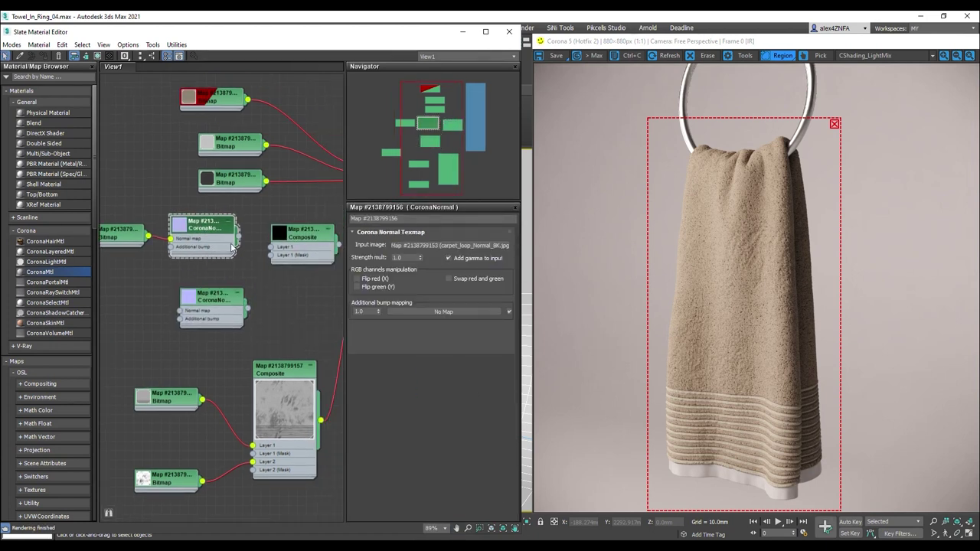
double_click(299, 236)
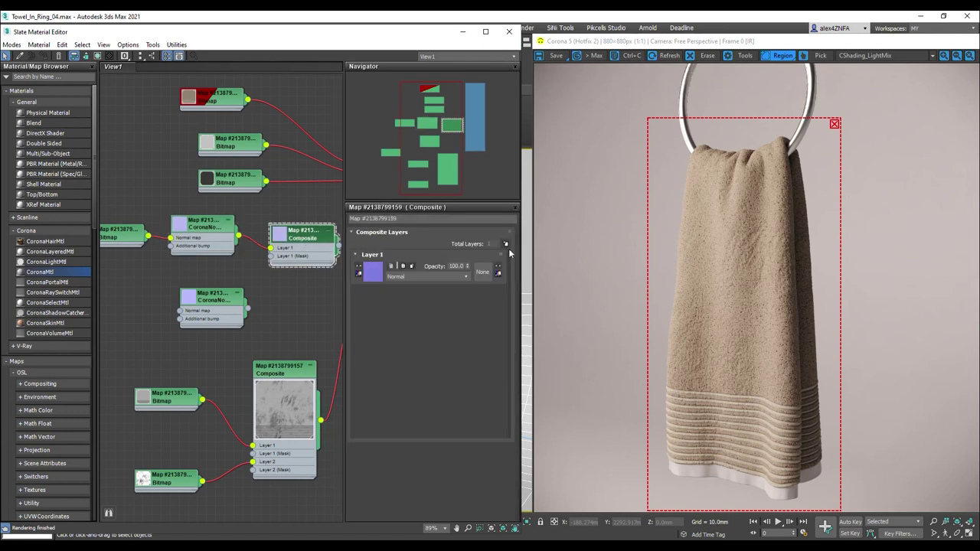
Bring Creases_Normal_3K.jpg from the Textures folder into the graph and connect it to the second CoronaNormal map
click(130, 506)
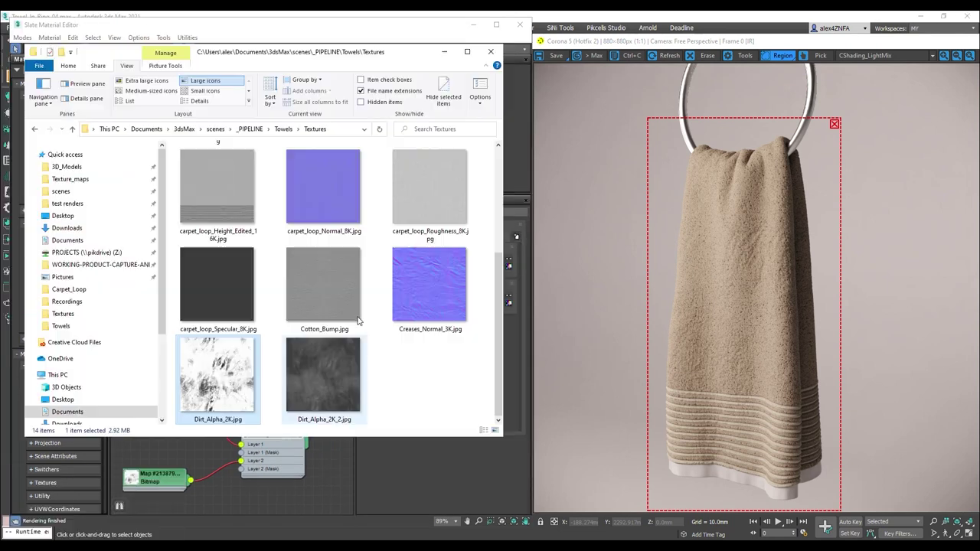
drag(374, 50, 725, 55)
drag(774, 302, 742, 353)
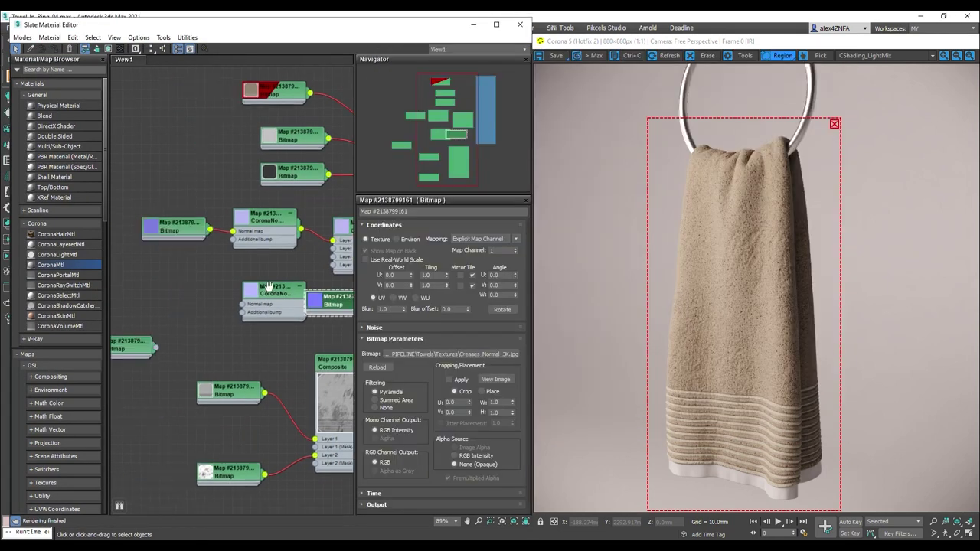
drag(337, 294, 184, 286)
drag(218, 288, 251, 304)
middle_drag(234, 282, 194, 288)
Connect the creases CoronaNormal map to the bump composite's Layer 2 and enlarge the composite's preview
scroll(288, 293, up, 1)
middle_drag(288, 293, 245, 319)
double_click(272, 249)
scroll(301, 289, up, 3)
middle_drag(304, 299, 265, 291)
Set the creases layer's opacity to 90 and connect the composite to the material's bump input
double_click(467, 259)
text(90)
key(Return)
scroll(255, 289, down, 2)
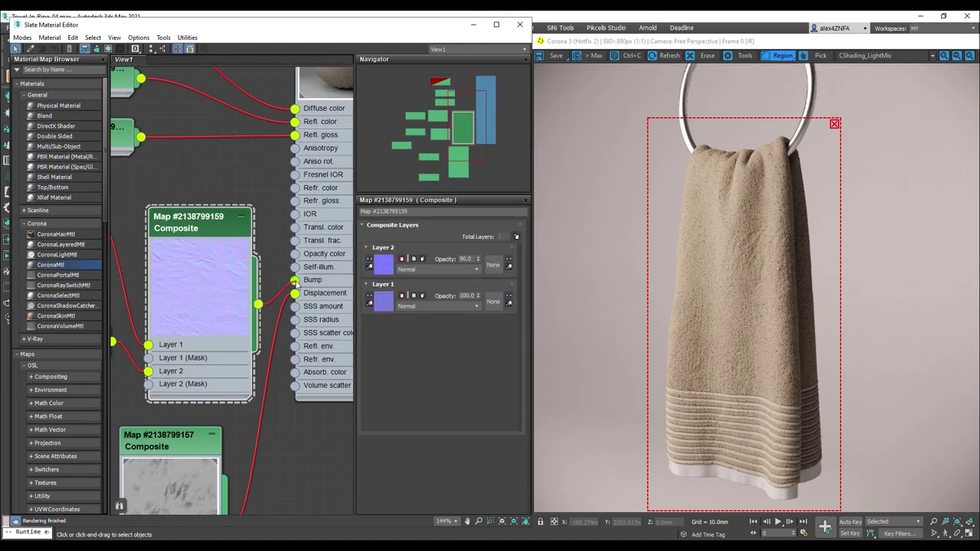
drag(193, 266, 164, 266)
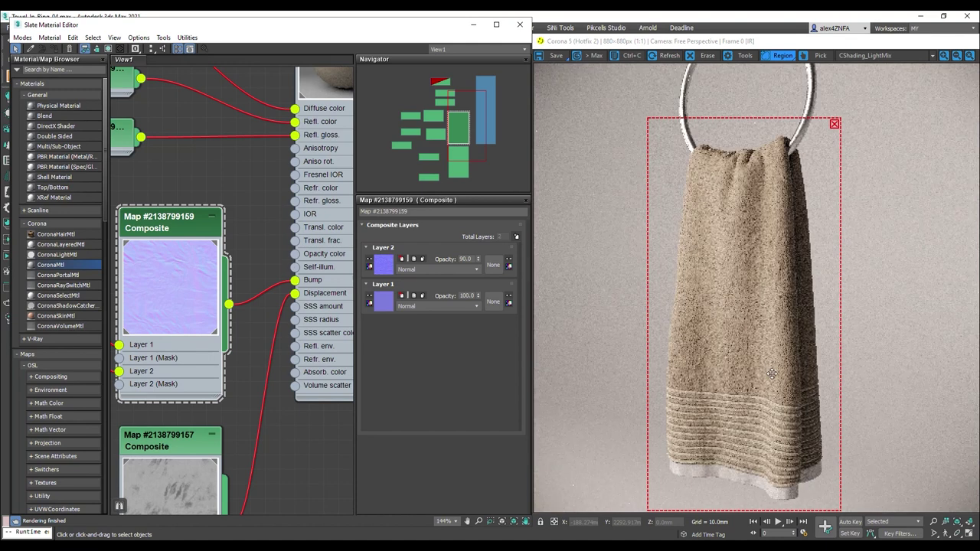
Insert a Color Correction map between the diffuse bitmap and the material's diffuse color
scroll(241, 277, down, 7)
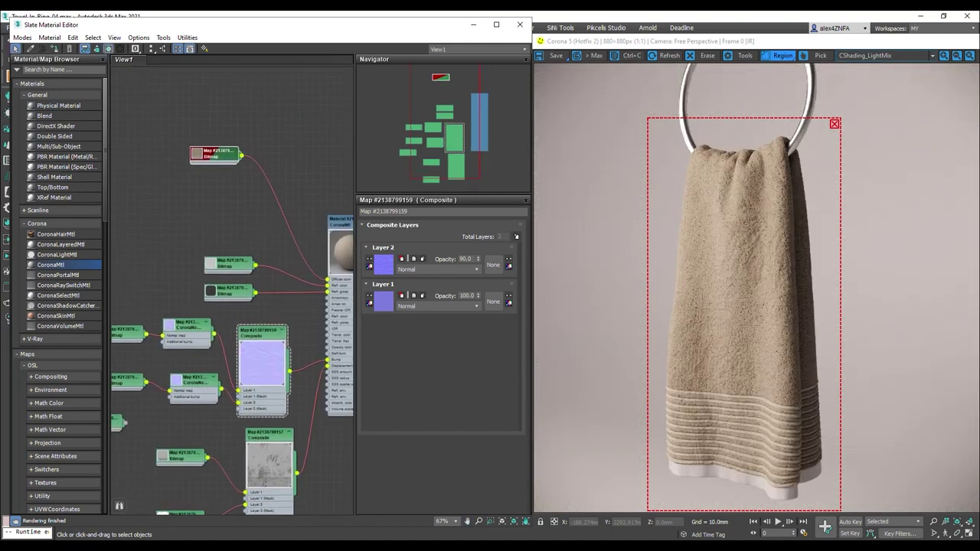
middle_drag(294, 124, 292, 148)
right_click(292, 148)
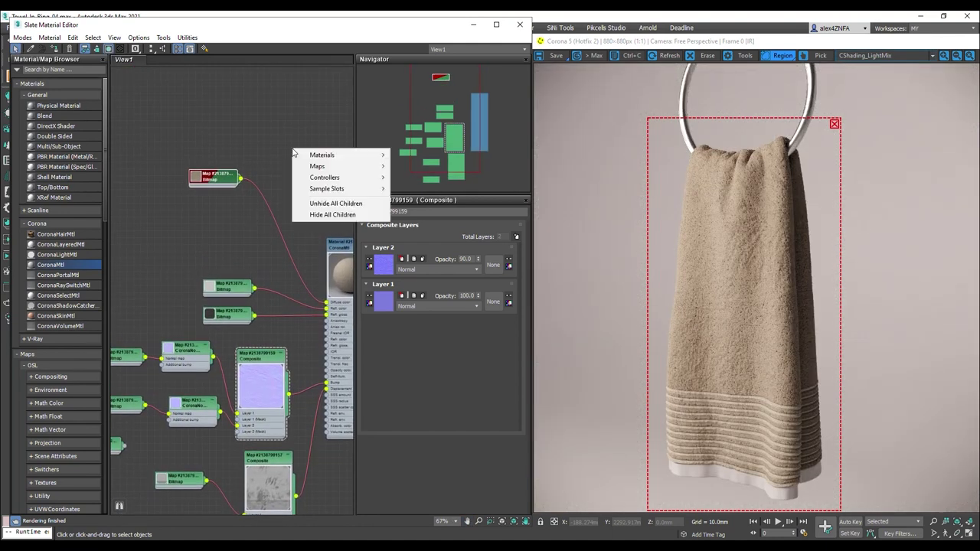
mouse_move(326, 166)
mouse_move(438, 178)
click(502, 189)
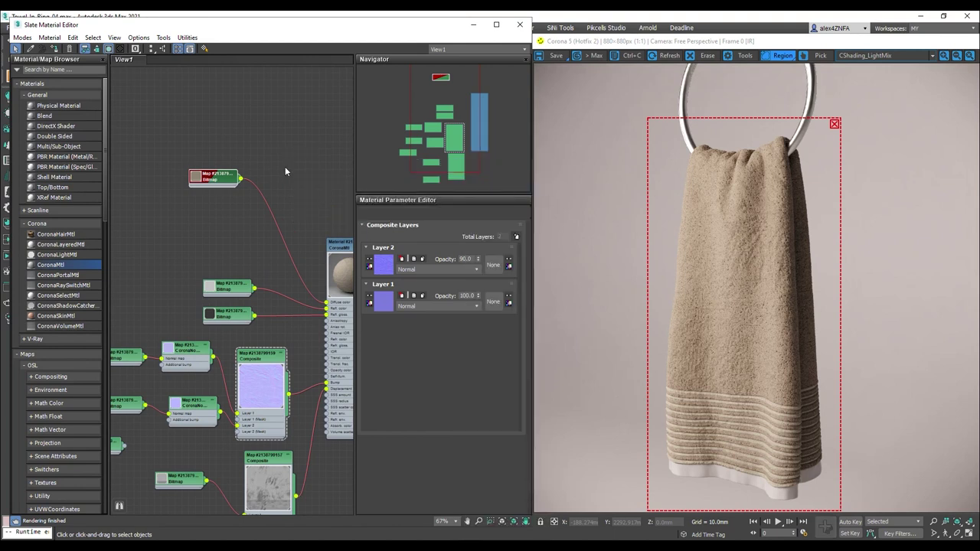
middle_drag(265, 163, 299, 184)
drag(245, 200, 157, 220)
drag(304, 182, 151, 221)
middle_drag(311, 217, 300, 184)
Switch the Color Correction's lightness to Advanced with an RGB gain of 130 and set saturation to -15
click(465, 409)
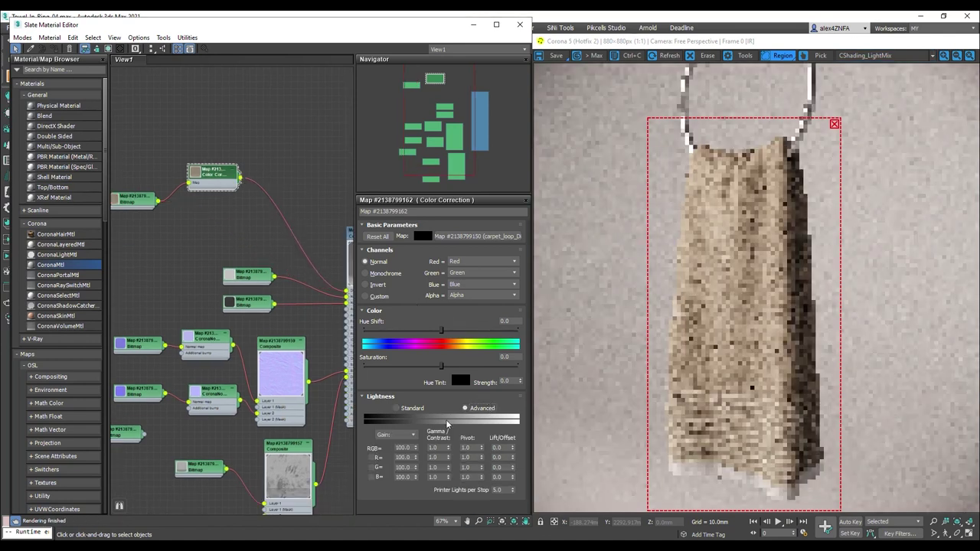
key(Return)
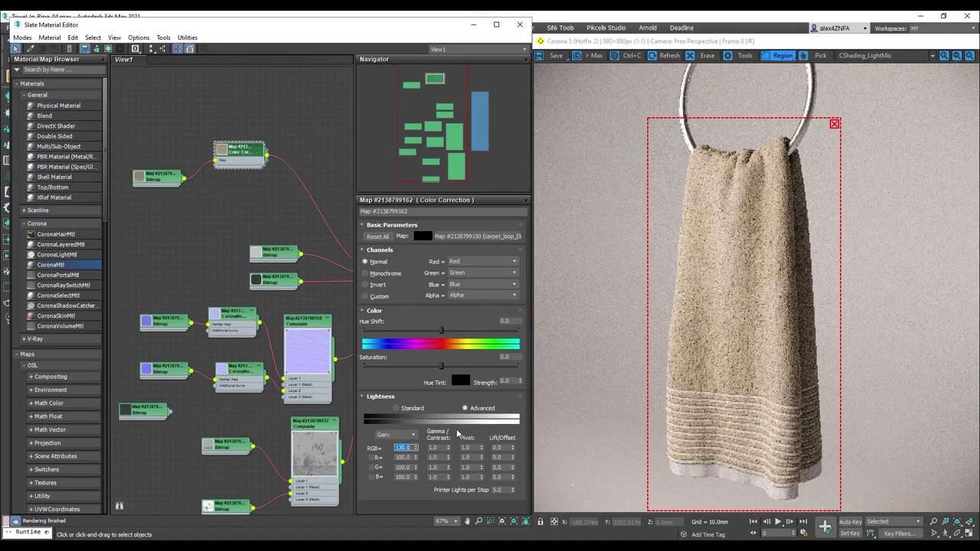
drag(514, 357, 477, 362)
text(-15)
key(Return)
Add a Composite map beside the Color Correction map in the diffuse branch
middle_drag(263, 214, 234, 245)
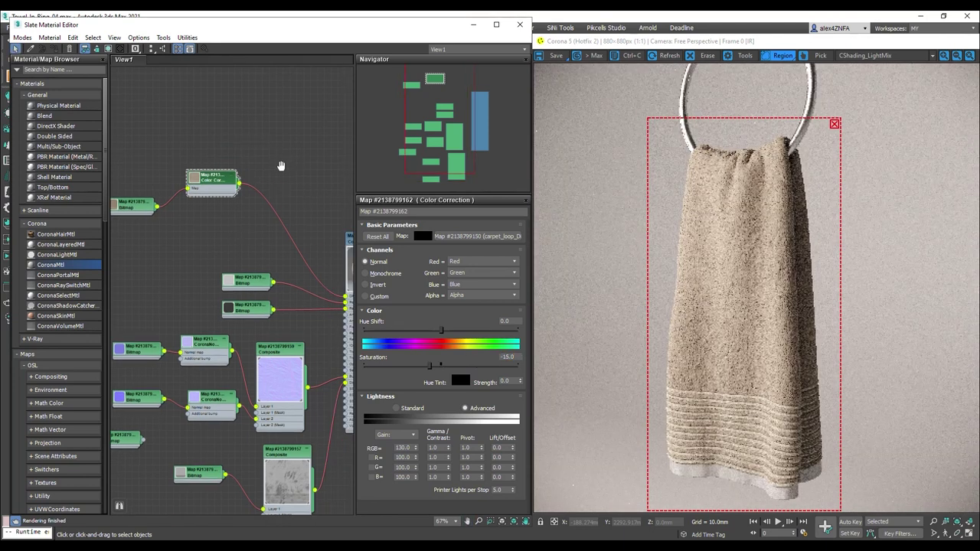
right_click(283, 141)
mouse_move(322, 159)
mouse_move(408, 170)
click(482, 209)
middle_drag(162, 171, 185, 180)
drag(185, 180, 176, 180)
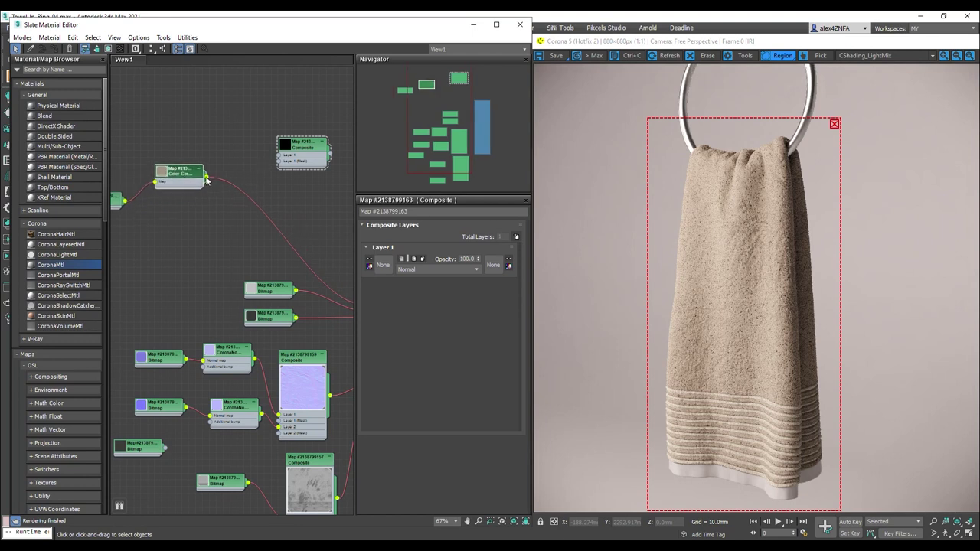
Feed the Color Correction into the diffuse Composite's first layer, add a second layer, and add a Noise map beside it
drag(301, 148, 280, 162)
click(517, 236)
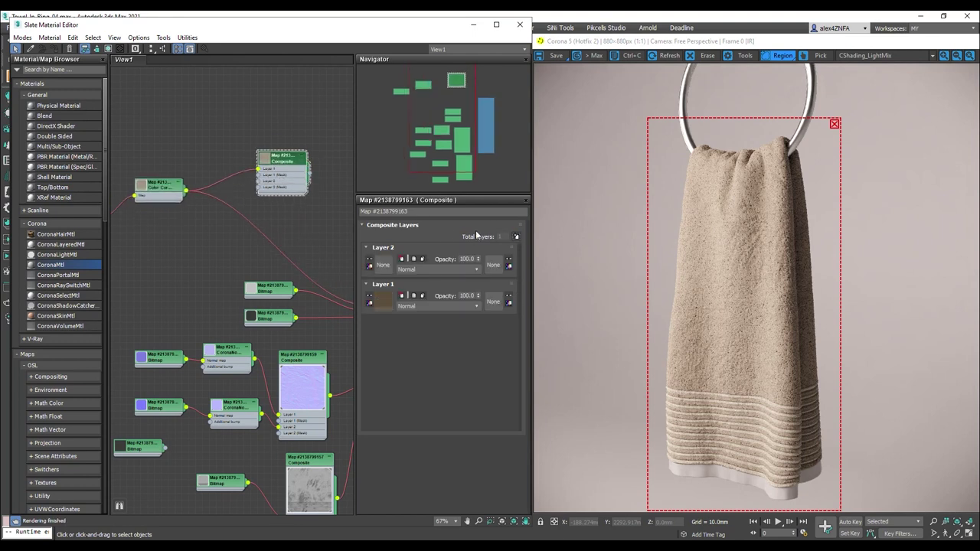
middle_drag(348, 169, 300, 194)
right_click(300, 194)
mouse_move(325, 209)
mouse_move(440, 225)
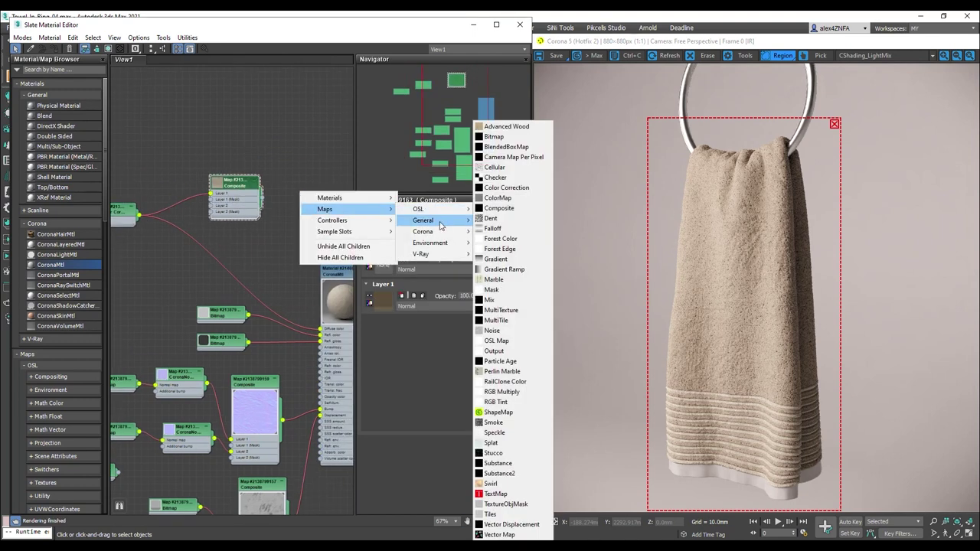
click(505, 330)
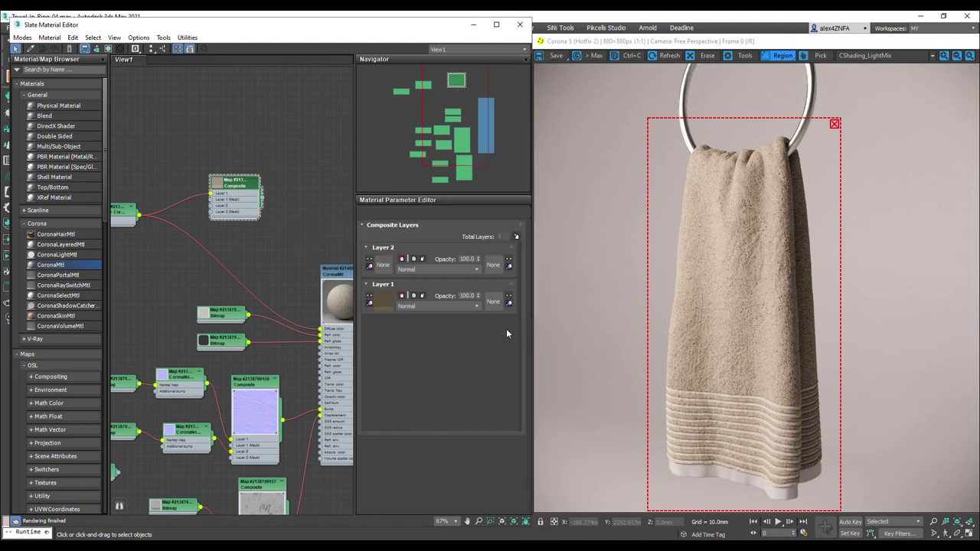
middle_drag(290, 241, 294, 231)
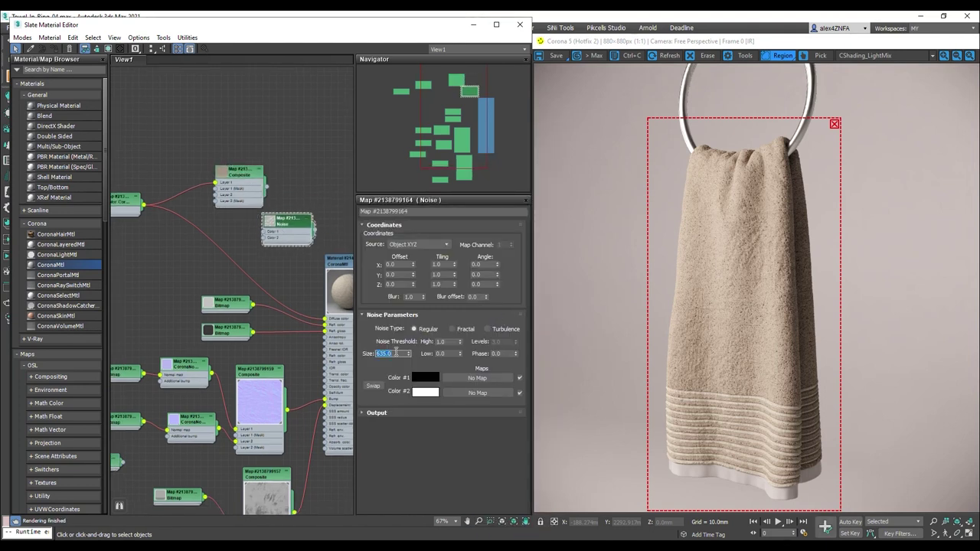
Set the Noise map's Color #1 to a light orange-tan
click(428, 378)
drag(531, 154, 584, 135)
click(447, 168)
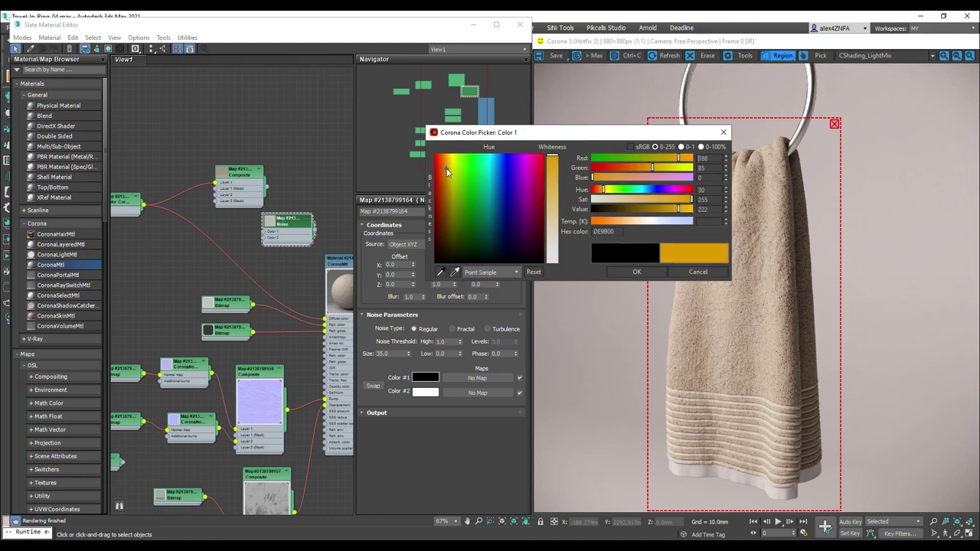
click(642, 201)
click(637, 272)
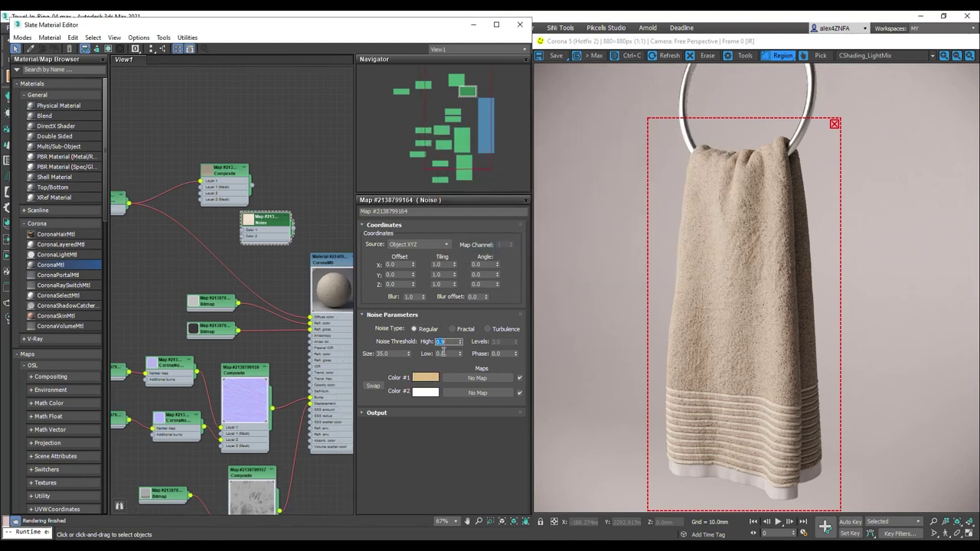
Set the Noise threshold to 0.9 high and 0.1 low and connect the Noise map to the material's diffuse color
double_click(443, 353)
text(0.1)
key(Return)
middle_drag(269, 296, 260, 291)
drag(284, 223, 302, 313)
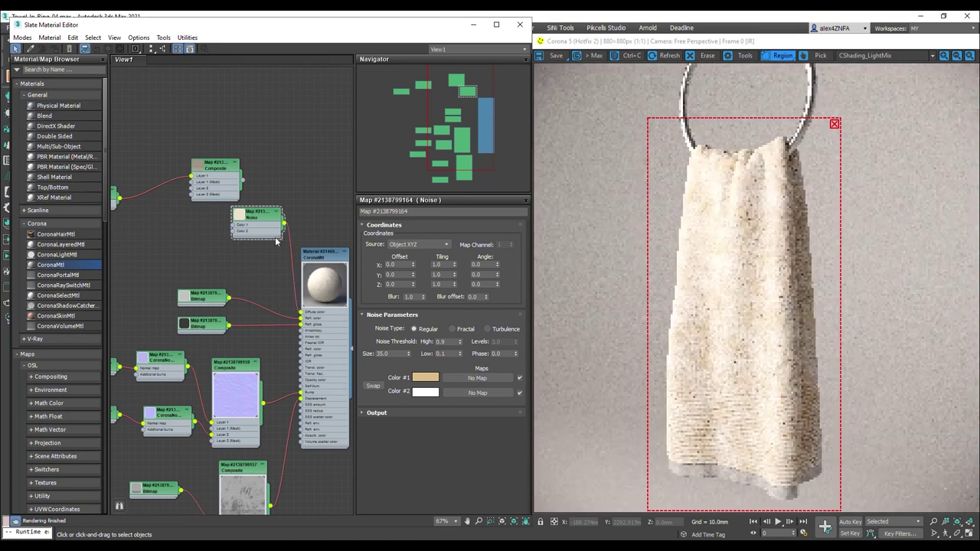
Set the Noise size to 80 and move the Noise node in front of the Composite
scroll(276, 242, up, 2)
double_click(390, 354)
text(80)
key(Return)
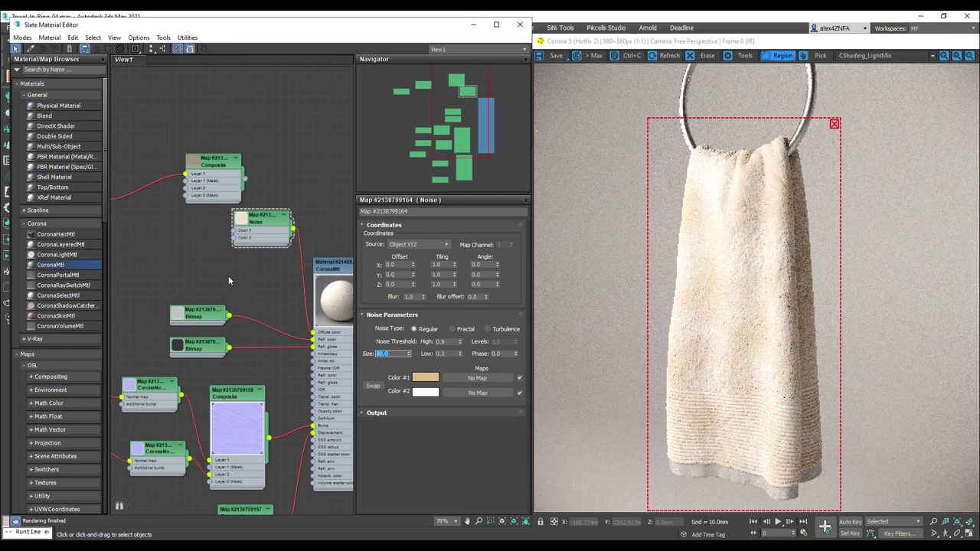
middle_drag(229, 277, 254, 281)
drag(286, 232, 159, 248)
middle_drag(197, 232, 228, 255)
Set the Composite's Layer 2 to Overlay, feed it with the Noise map, and connect the Composite to the material's diffuse color
double_click(278, 199)
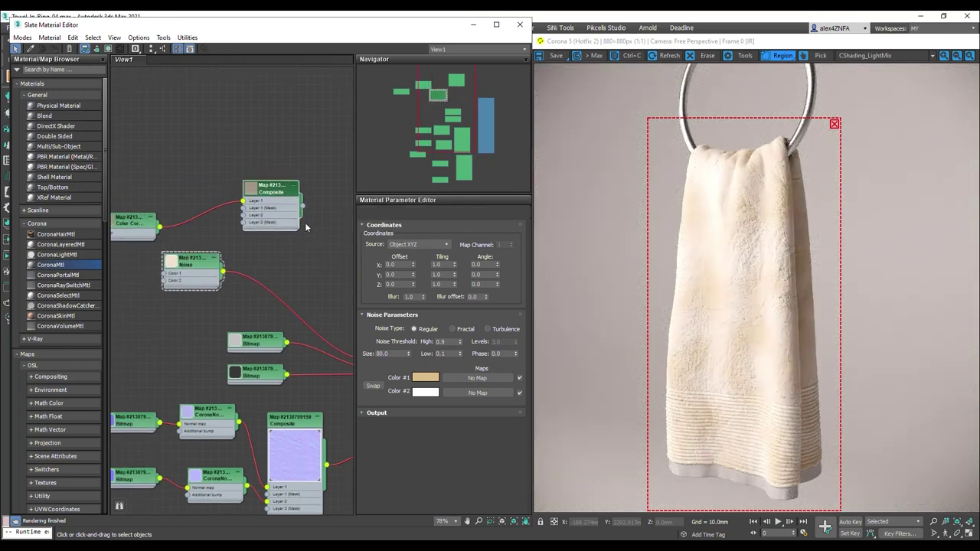
double_click(305, 223)
click(470, 269)
click(424, 370)
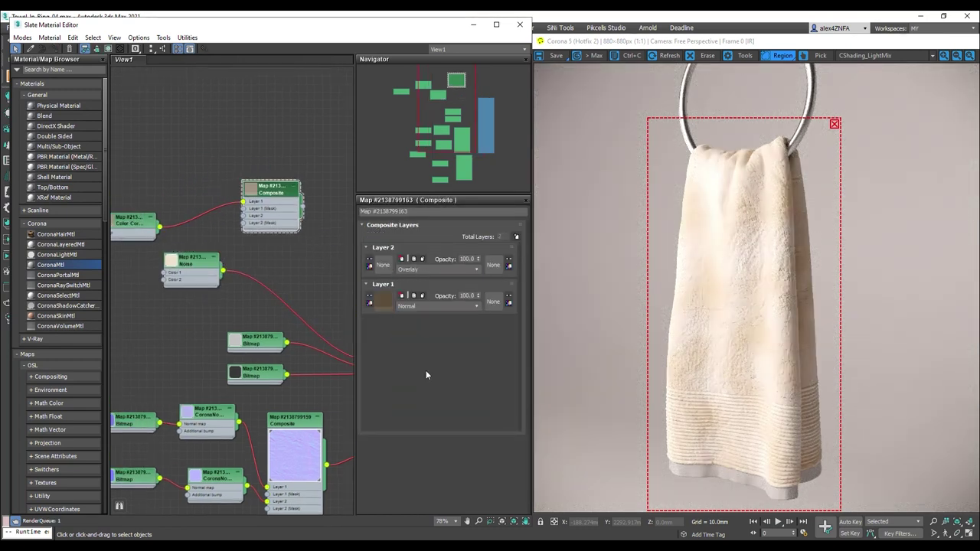
middle_drag(271, 243, 204, 208)
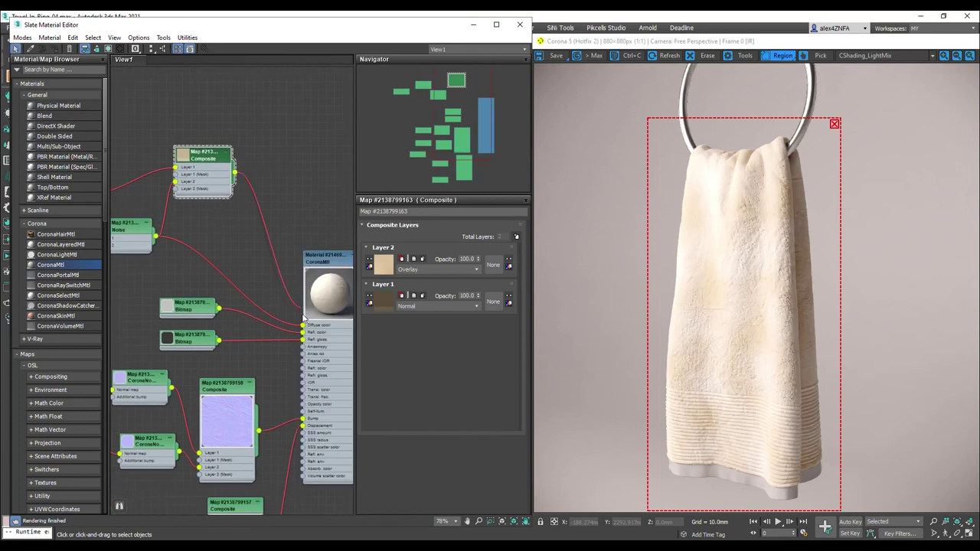
Set the opacity of the Composite's Noise layer to 15
middle_drag(210, 162, 265, 196)
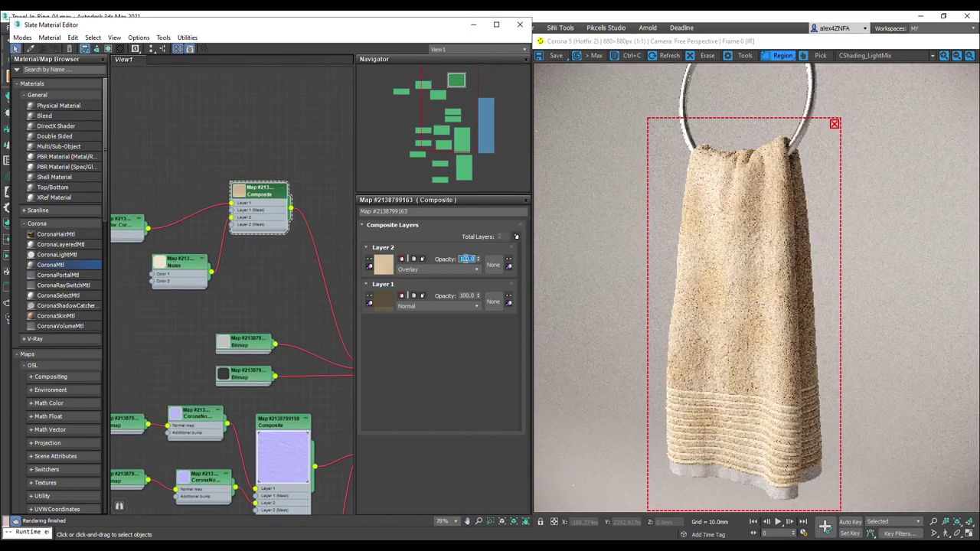
text(15)
key(Return)
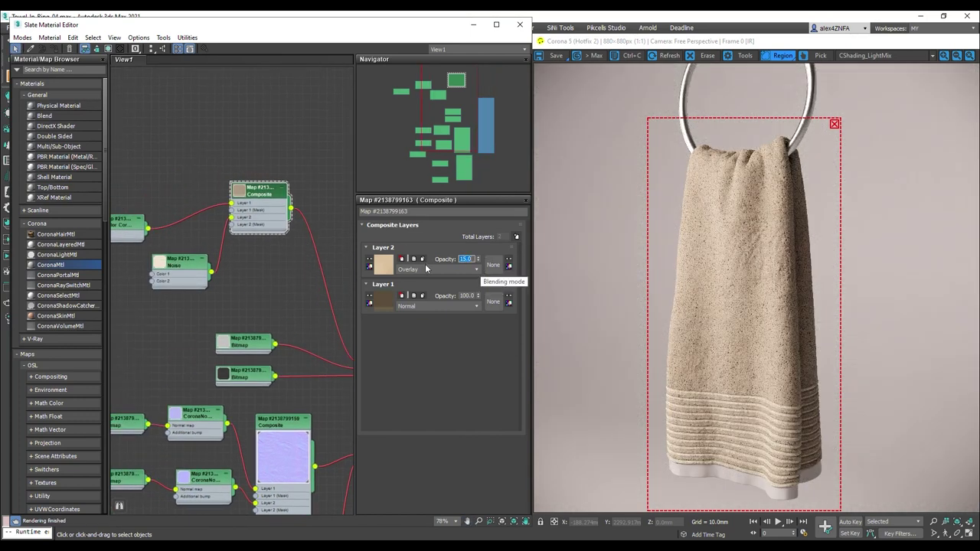
Set the Noise map's size to 120
middle_drag(297, 271, 304, 278)
double_click(190, 274)
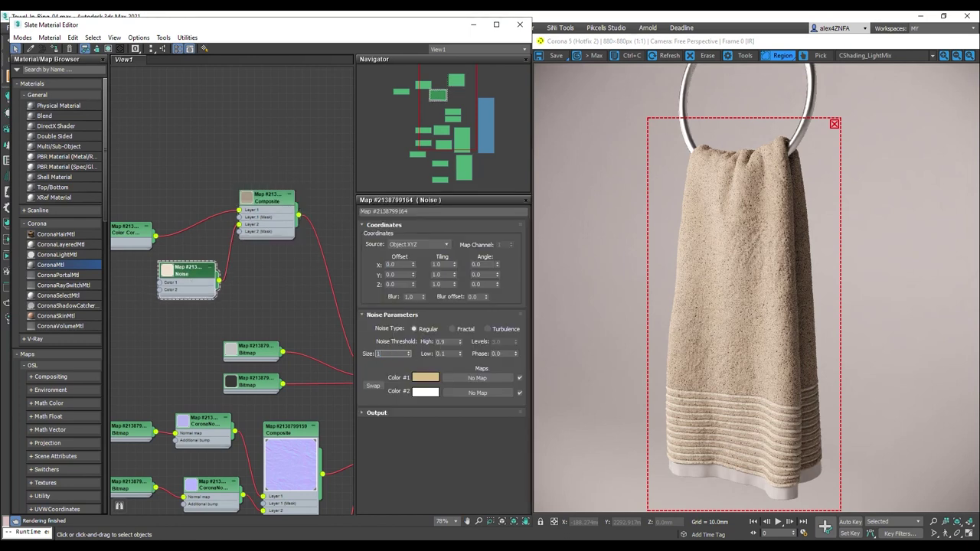
text(20)
key(Return)
Add a Falloff map between the diffuse Composite and the material, spacing the nodes apart
middle_drag(281, 203, 223, 175)
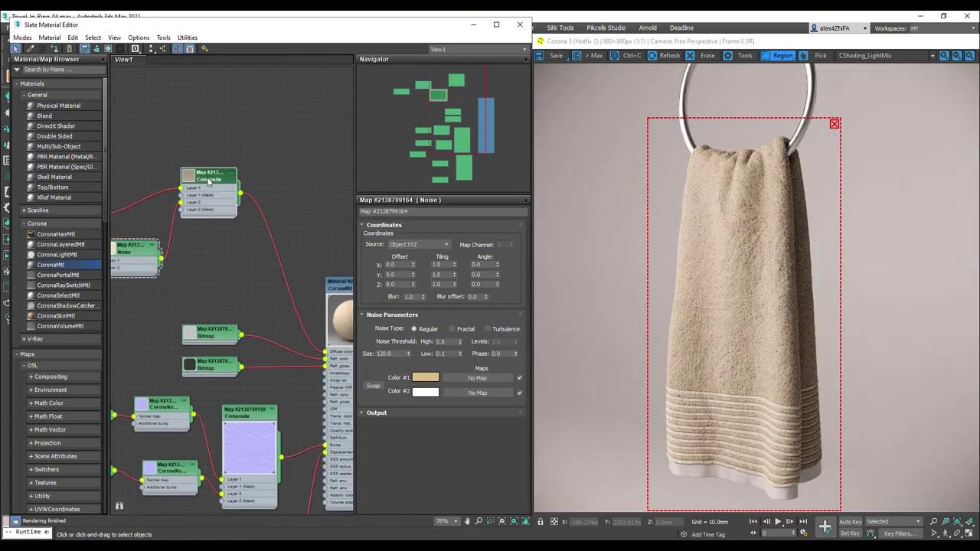
right_click(297, 143)
mouse_move(324, 160)
mouse_move(435, 173)
click(536, 228)
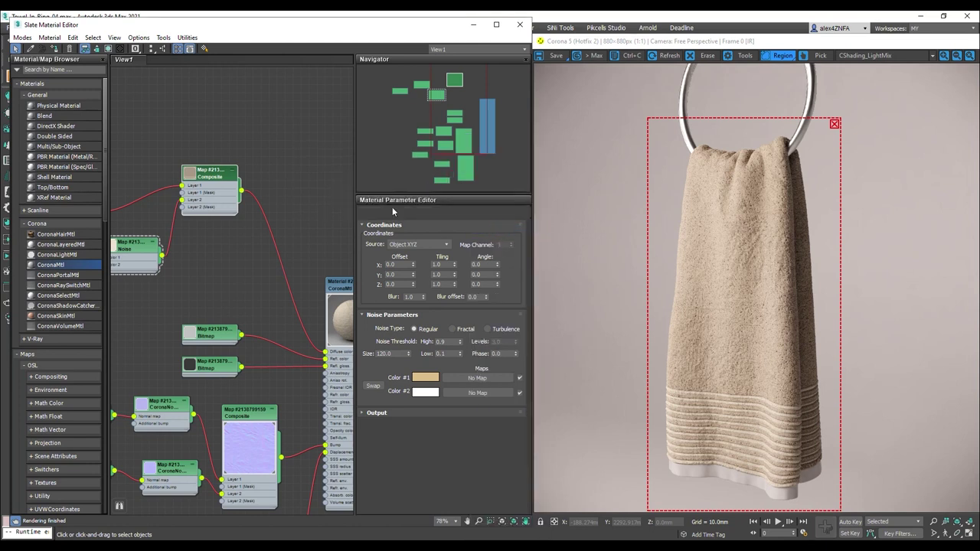
middle_drag(285, 178, 324, 201)
drag(242, 203, 161, 205)
drag(329, 172, 305, 131)
Add a Color Correction map between the Composite and the Falloff and duplicate it directly below
right_click(258, 160)
mouse_move(284, 181)
mouse_move(397, 195)
click(458, 188)
middle_drag(282, 179, 333, 200)
drag(233, 218, 178, 218)
drag(315, 185, 263, 185)
middle_drag(263, 185, 239, 161)
shift+drag(239, 159, 254, 199)
drag(250, 161, 267, 160)
middle_drag(267, 164, 265, 191)
Set the lower Color Correction's lightness to Advanced with an RGB gamma of 1.5 and feed the Composite into both Color Corrections
double_click(247, 221)
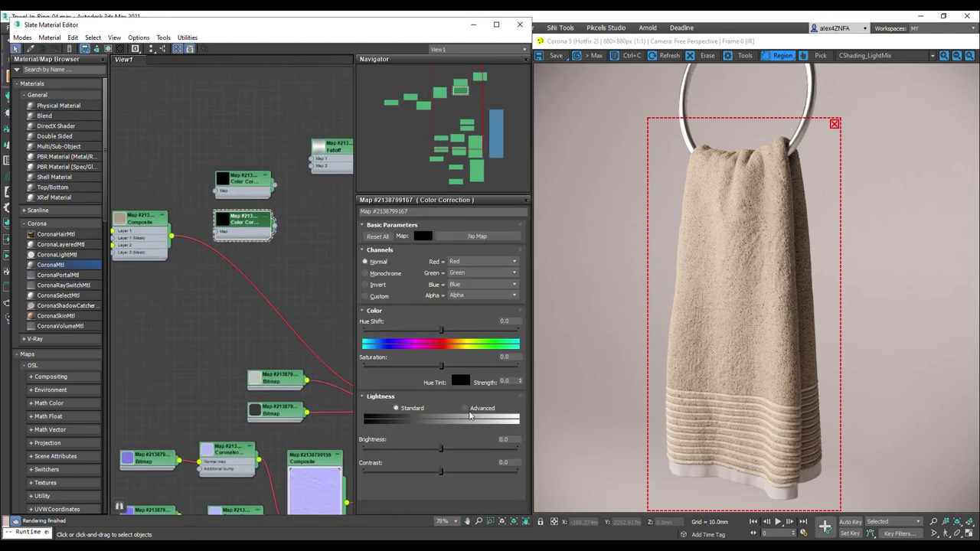
click(466, 409)
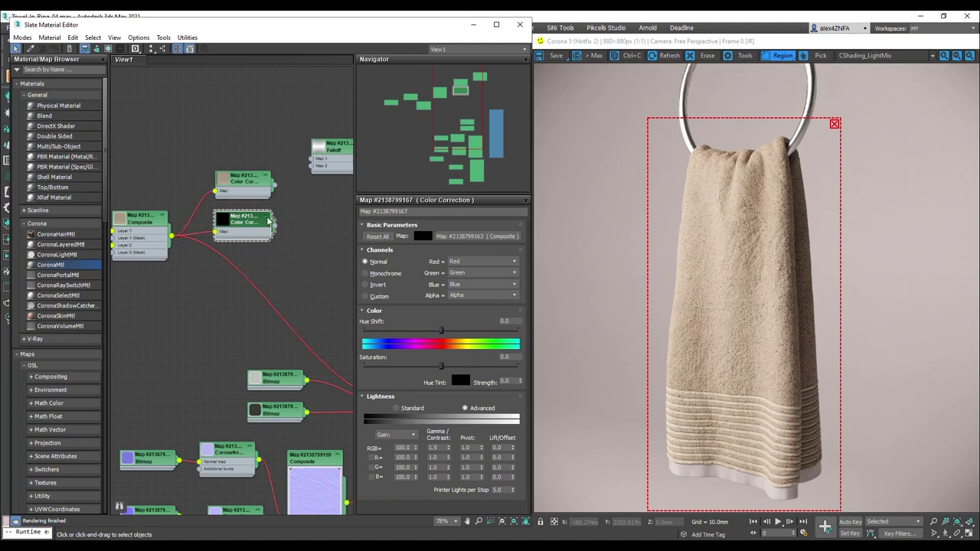
Connect the two Color Corrections to the Falloff's Map 1 and Map 2, and the Falloff to the material's diffuse color
middle_drag(267, 221, 233, 196)
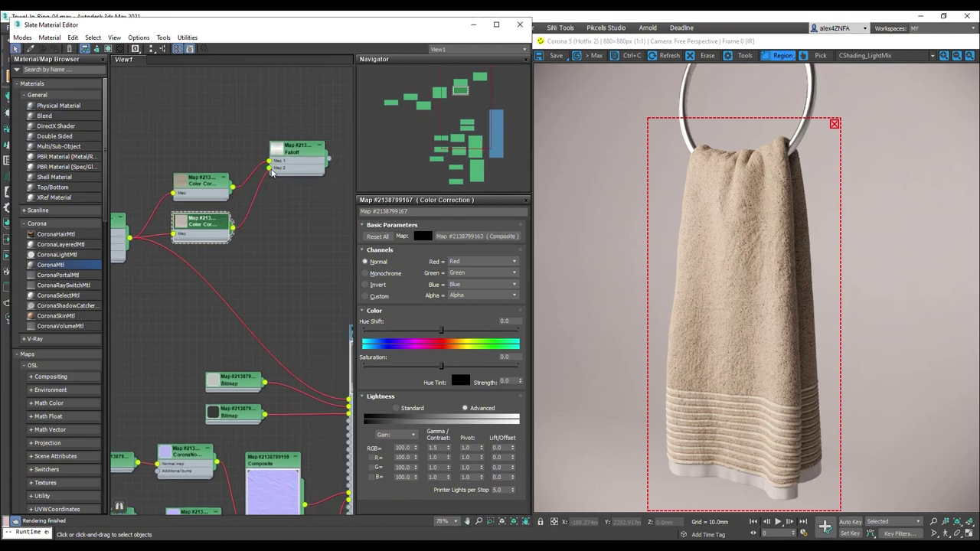
scroll(271, 172, down, 5)
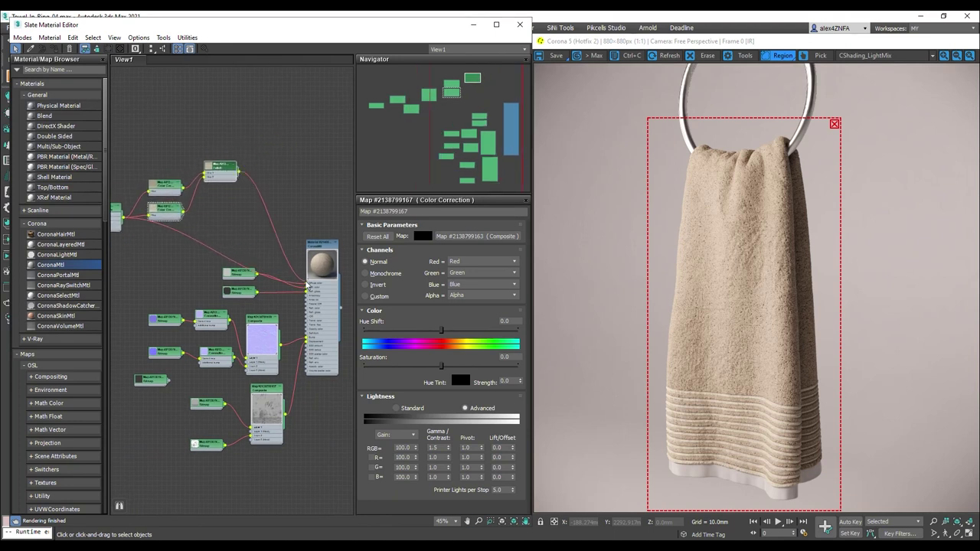
scroll(329, 272, up, 5)
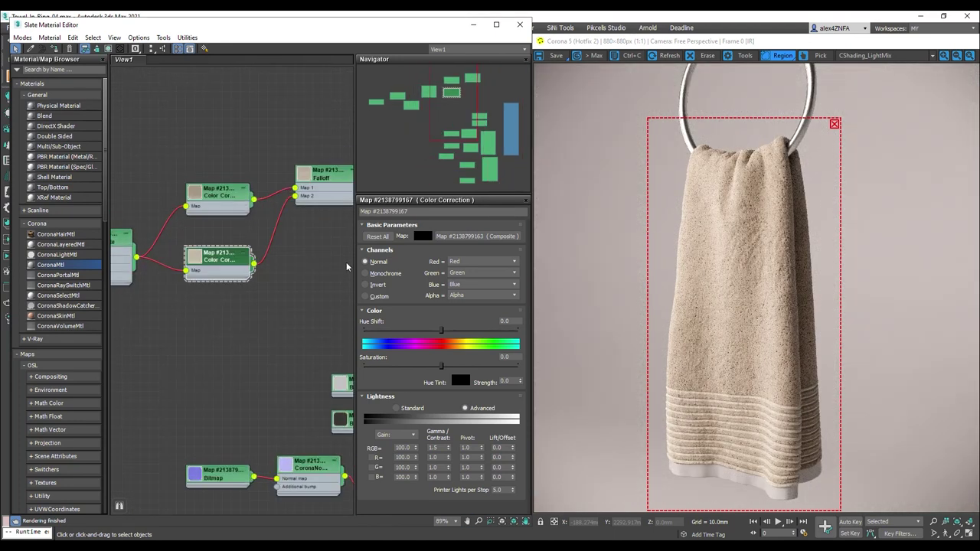
Set the lower Color Correction's RGB gamma to 2.2
middle_drag(346, 267, 364, 282)
click(438, 448)
text(2.2)
key(Return)
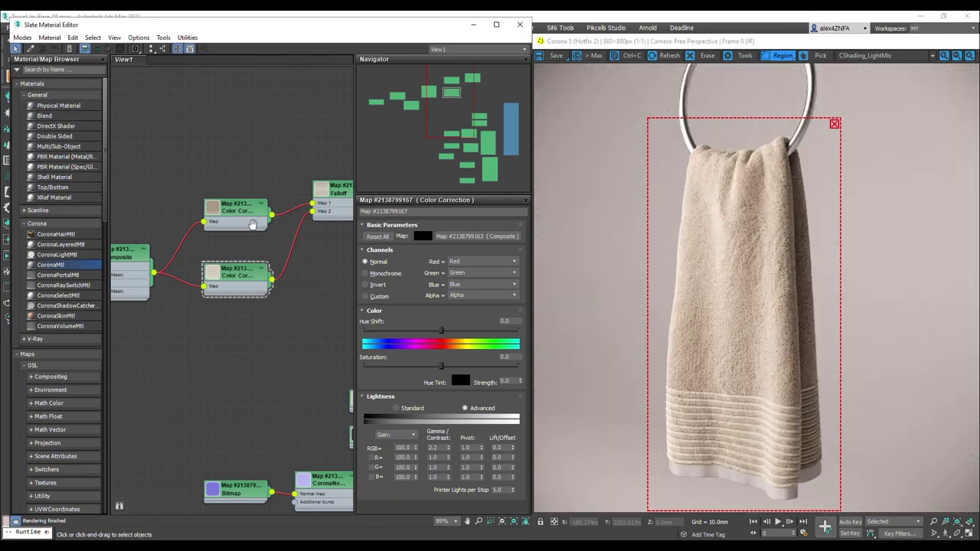
Add a middle point to the Falloff's mix curve, lower it slightly, and convert it to a Bezier point
middle_drag(175, 245, 70, 266)
click(225, 210)
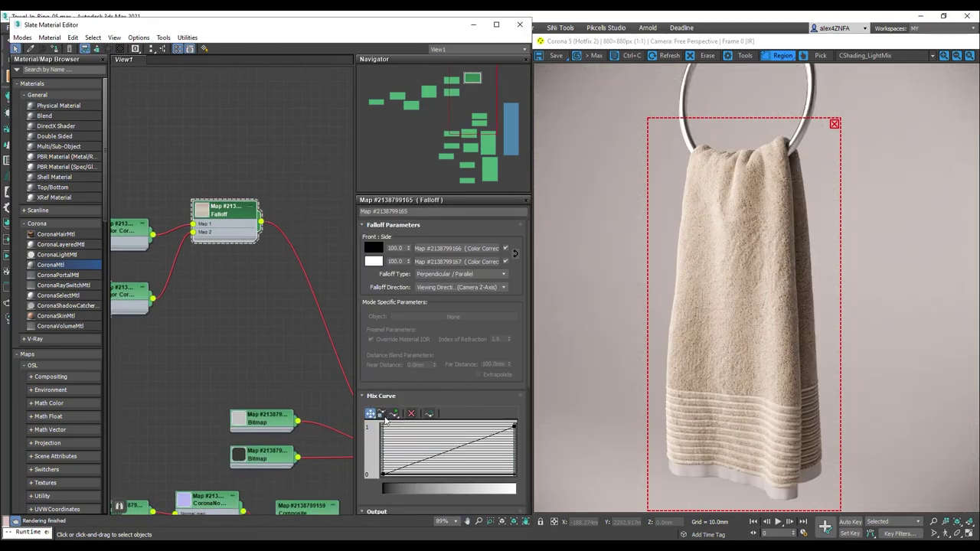
click(446, 451)
click(370, 414)
drag(445, 452, 450, 454)
right_click(452, 455)
click(457, 471)
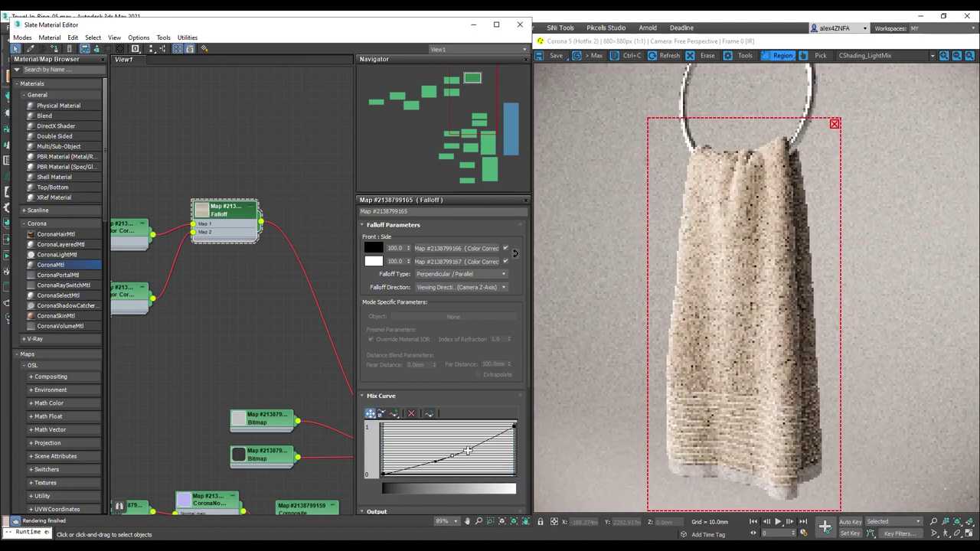
Set the strength of the Falloff's side color to 97
middle_drag(229, 354, 245, 321)
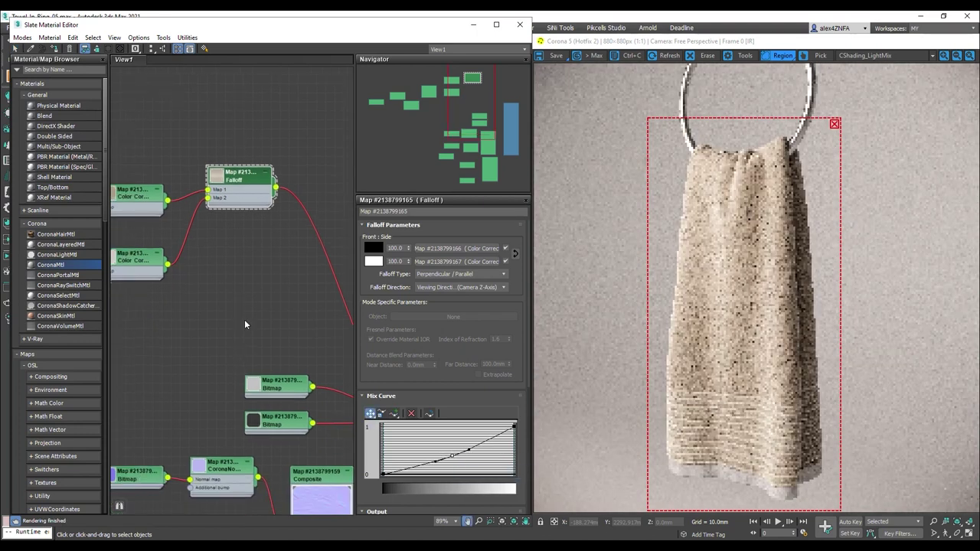
double_click(395, 262)
text(90)
key(Return)
Set the U and V tiling of the carpet_loop_Roughness bitmap to 2
middle_drag(228, 473, 206, 284)
scroll(205, 284, down, 4)
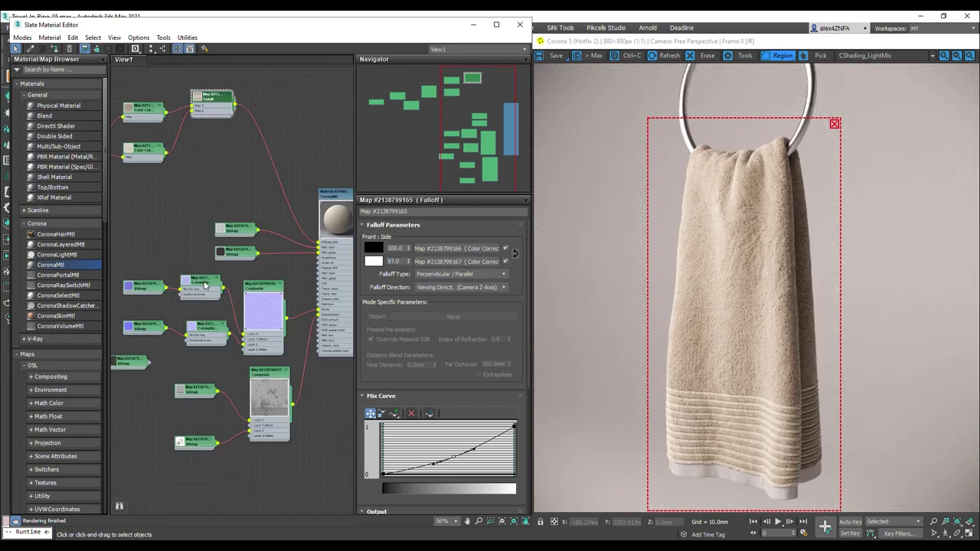
double_click(237, 237)
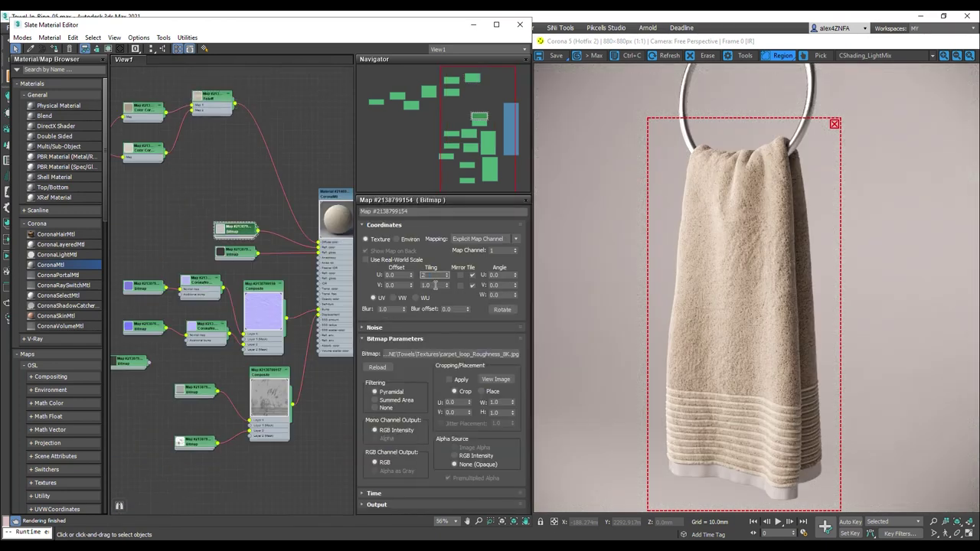
key(Tab)
text(2)
Set the U and V tiling of the carpet_loop_Glossiness bitmap to 2
middle_drag(238, 253, 243, 251)
double_click(244, 252)
drag(440, 274, 417, 280)
text(2)
key(Return)
Set the U and V tiling of the carpet_loop_Normal bitmap to 2
middle_drag(155, 287, 169, 245)
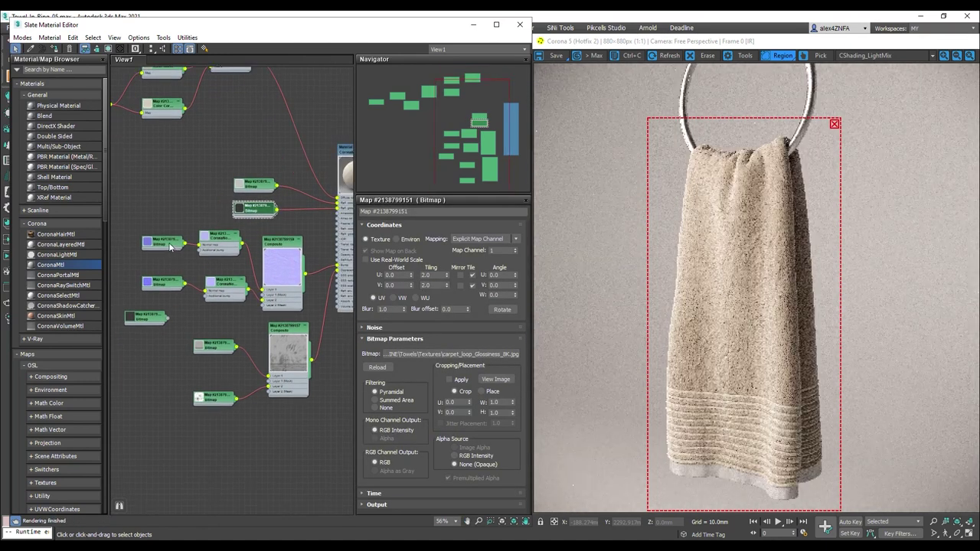
click(169, 244)
double_click(423, 275)
text(2)
key(Return)
Delete the unconnected bitmap and connect the Color Correction fed by the diffuse bitmap to the material's SSS scatter color
scroll(262, 277, down, 5)
scroll(262, 277, up, 5)
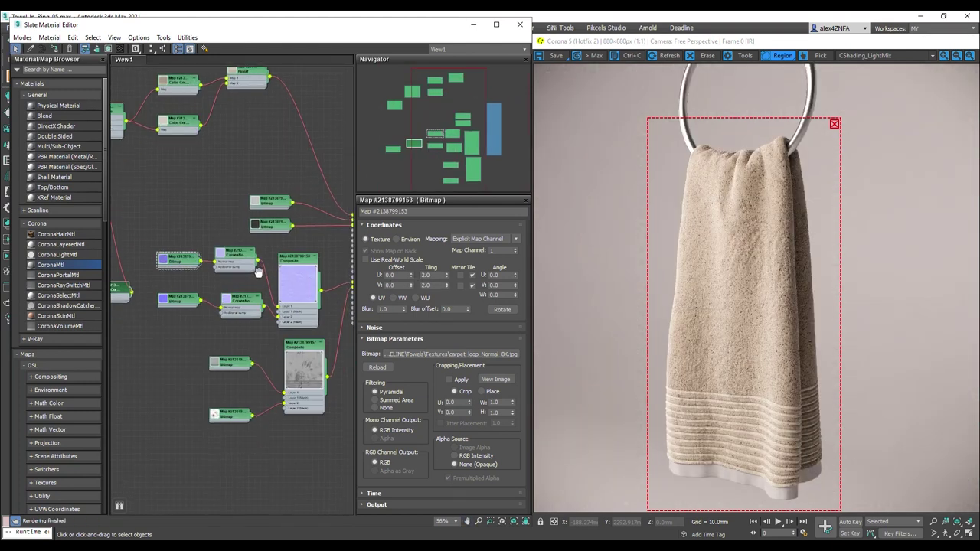
scroll(262, 276, down, 2)
drag(530, 264, 606, 264)
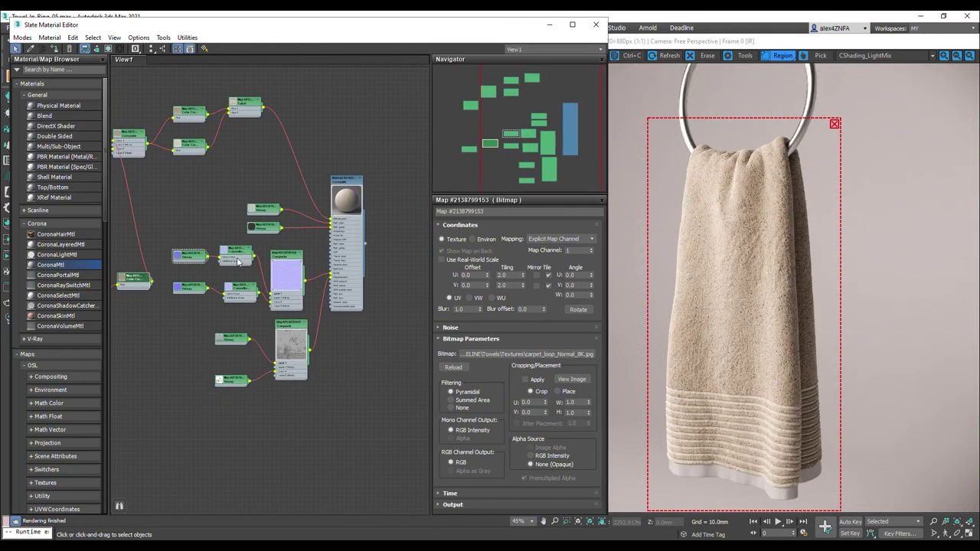
scroll(202, 255, up, 2)
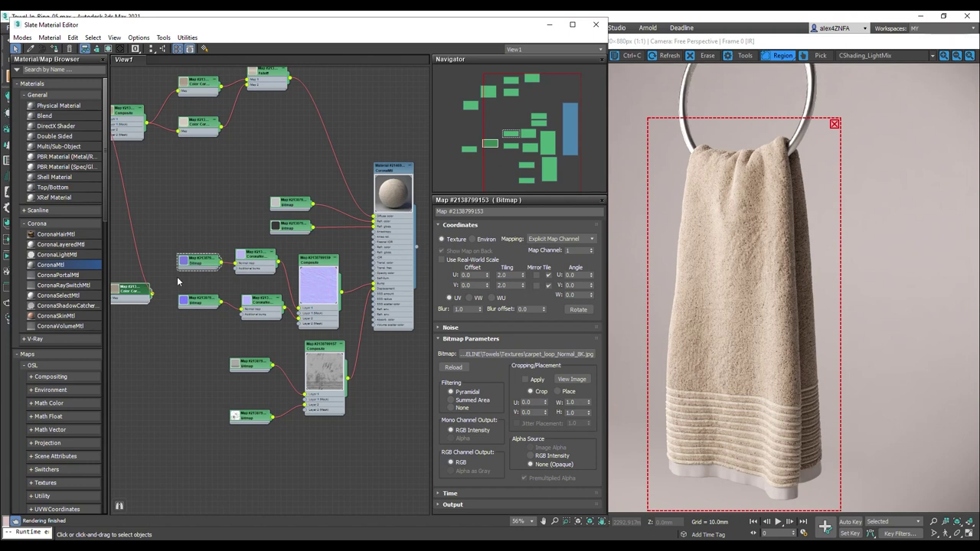
scroll(387, 306, up, 4)
Switch the Corona material's volumetrics mode to SSS
double_click(374, 304)
scroll(495, 361, down, 3)
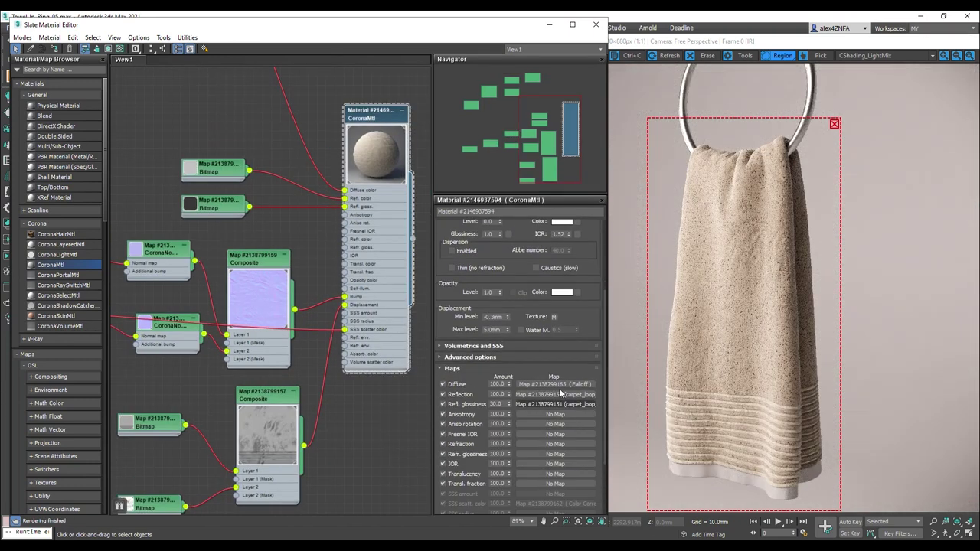
click(468, 347)
click(516, 362)
click(509, 374)
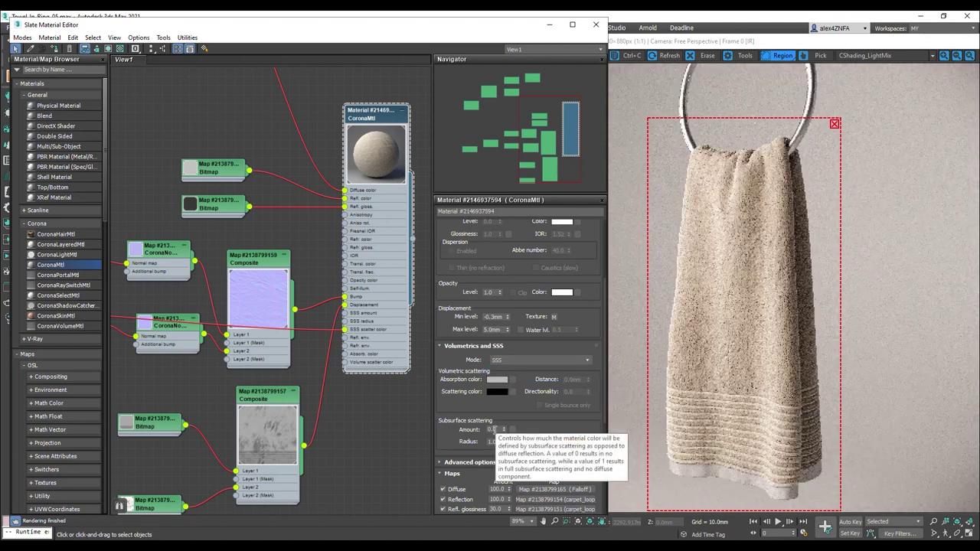
Set the subsurface scattering amount to 0.7 and its radius to 2 mm, and check the towel in the interactive render
double_click(492, 430)
text(0.7)
key(Return)
key(Tab)
text(2)
key(Return)
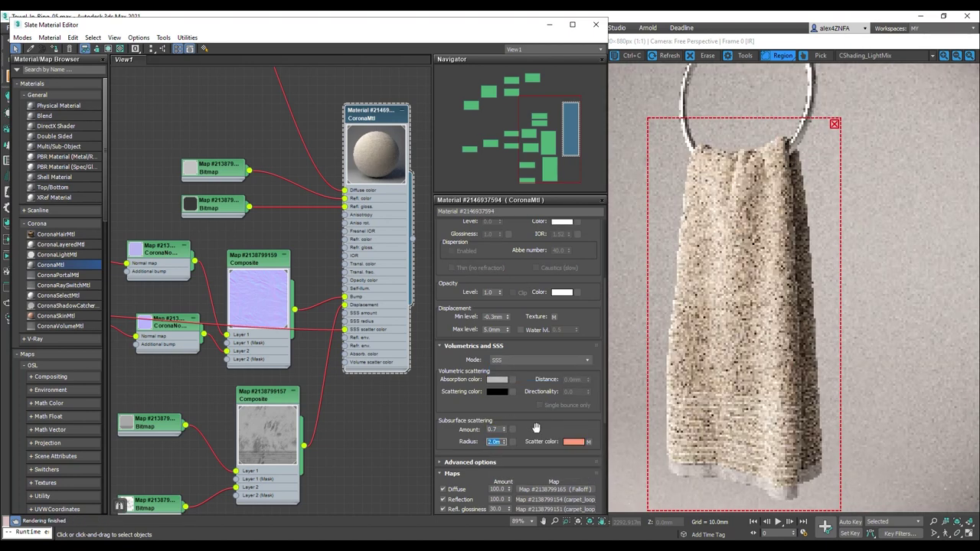
click(720, 319)
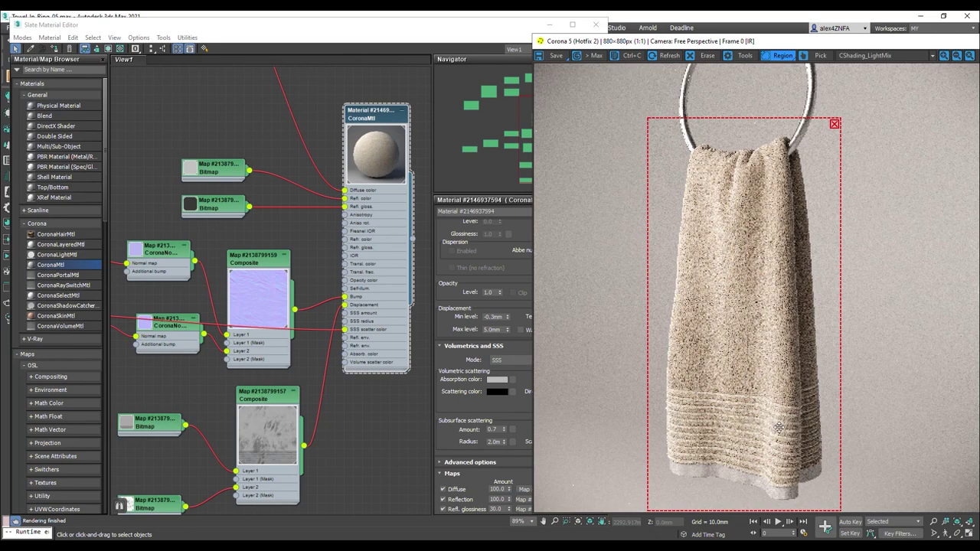
Duplicate the complete towel material with its whole map network below the original
scroll(775, 274, up, 2)
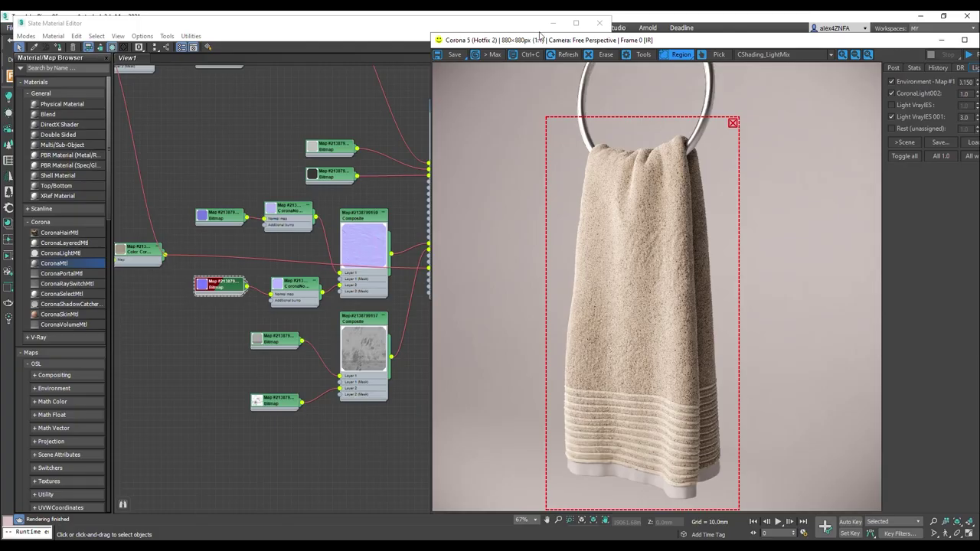
click(523, 29)
scroll(321, 245, down, 5)
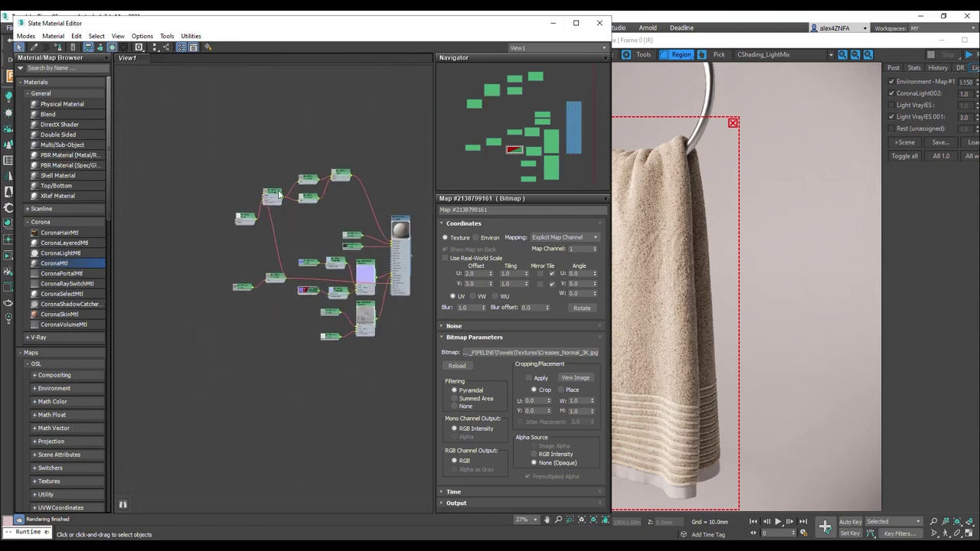
drag(328, 270, 363, 298)
shift+drag(343, 209, 339, 348)
middle_drag(339, 315, 340, 307)
Select the plain hem strip at the towel's lower edge and add an Unwrap UVW modifier directly above its Editable Poly base
click(942, 40)
drag(490, 26, 356, 157)
alt+middle_drag(552, 277, 558, 225)
scroll(490, 377, up, 2)
click(491, 378)
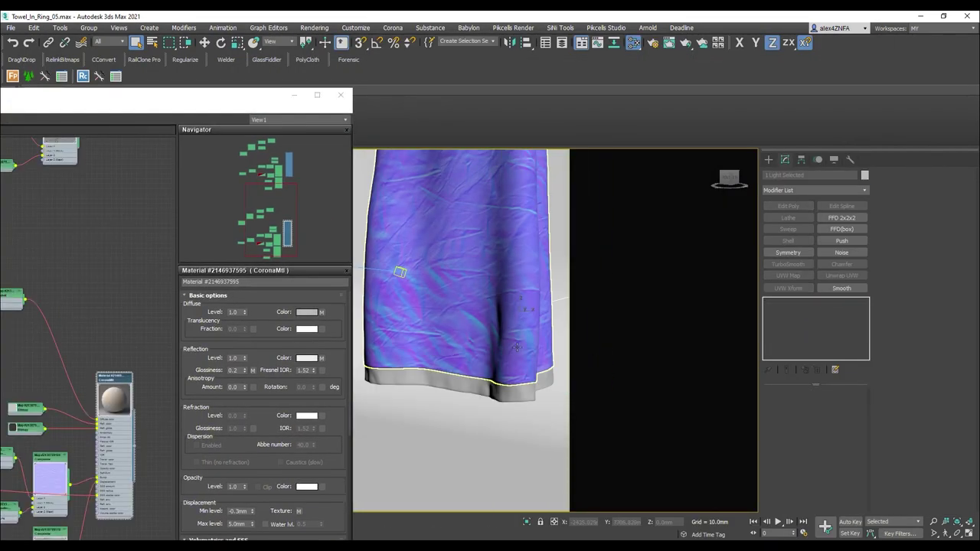
middle_drag(517, 347, 525, 338)
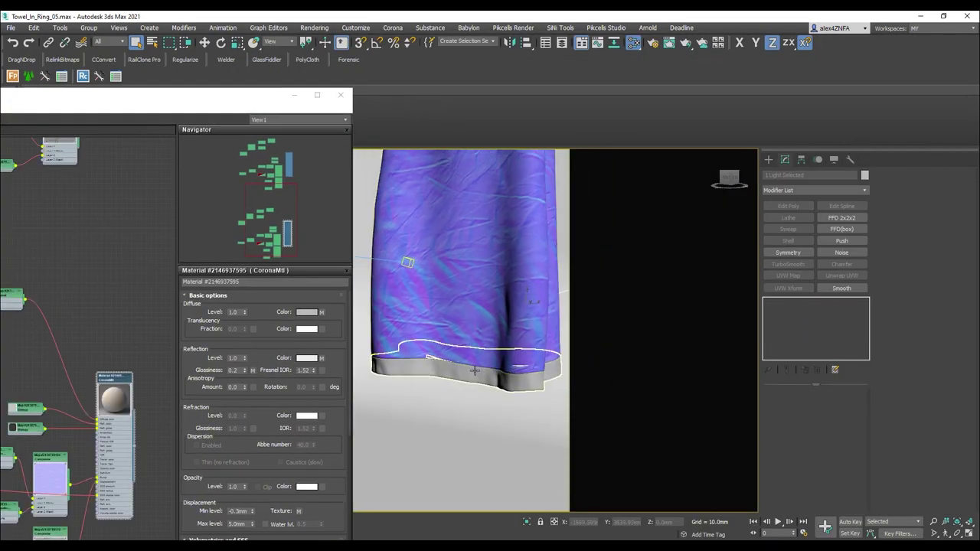
click(525, 381)
click(801, 321)
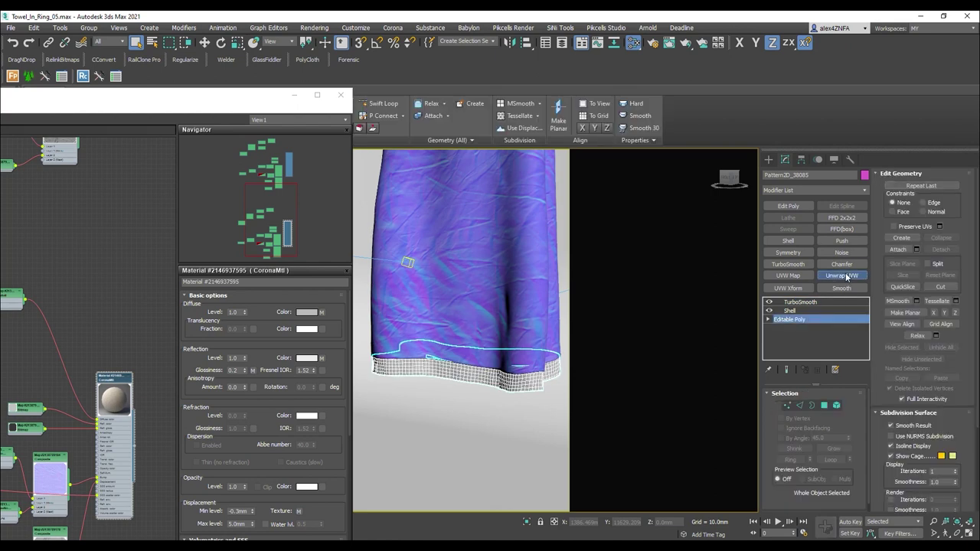
click(843, 276)
Open the hem's UVs in an enlarged UV editor and pack the two strips into the UV tile with rescaling
click(920, 239)
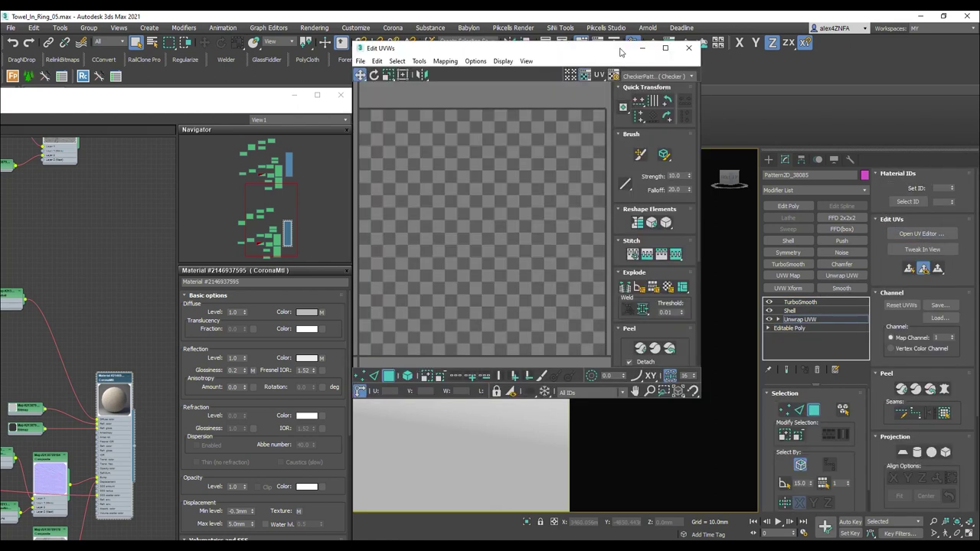
click(666, 48)
scroll(521, 250, down, 15)
middle_drag(525, 253, 482, 289)
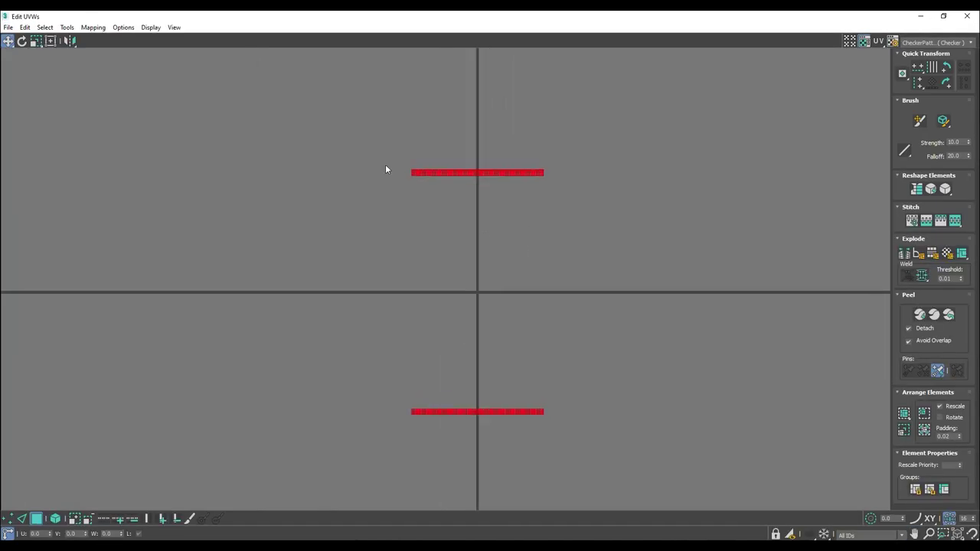
click(905, 414)
scroll(517, 251, up, 10)
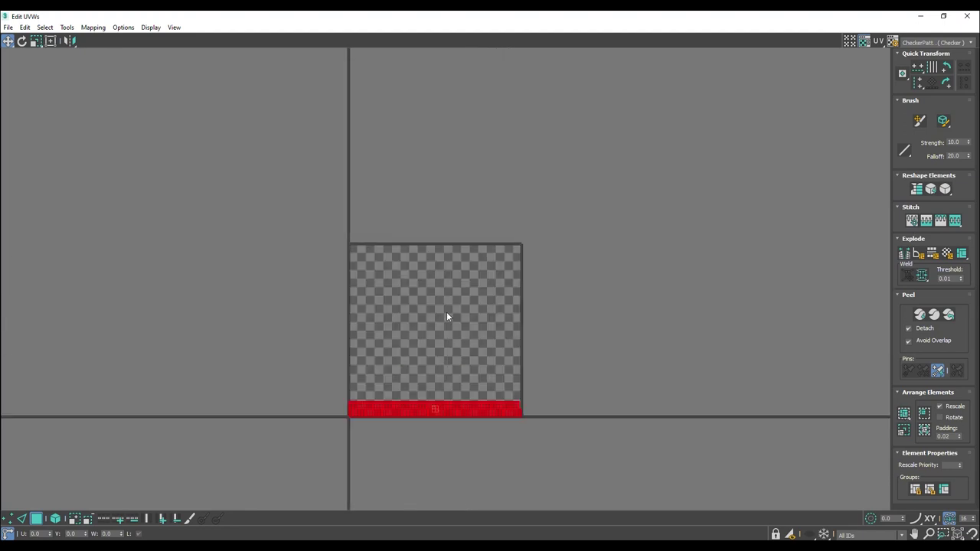
Move the upper UV strip up by about 0.06 in V and select both strips for scaling
middle_drag(420, 434, 436, 422)
click(437, 408)
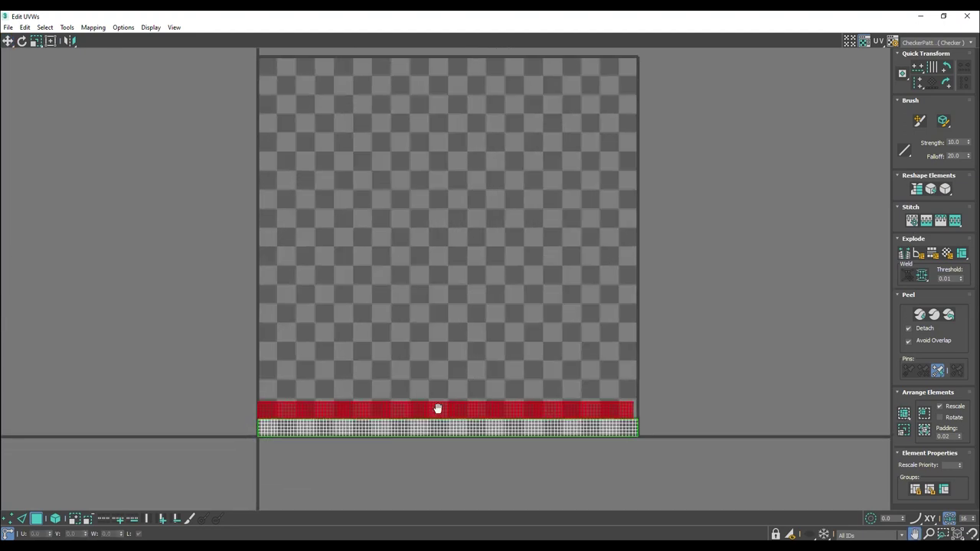
scroll(440, 384, up, 2)
drag(386, 380, 380, 355)
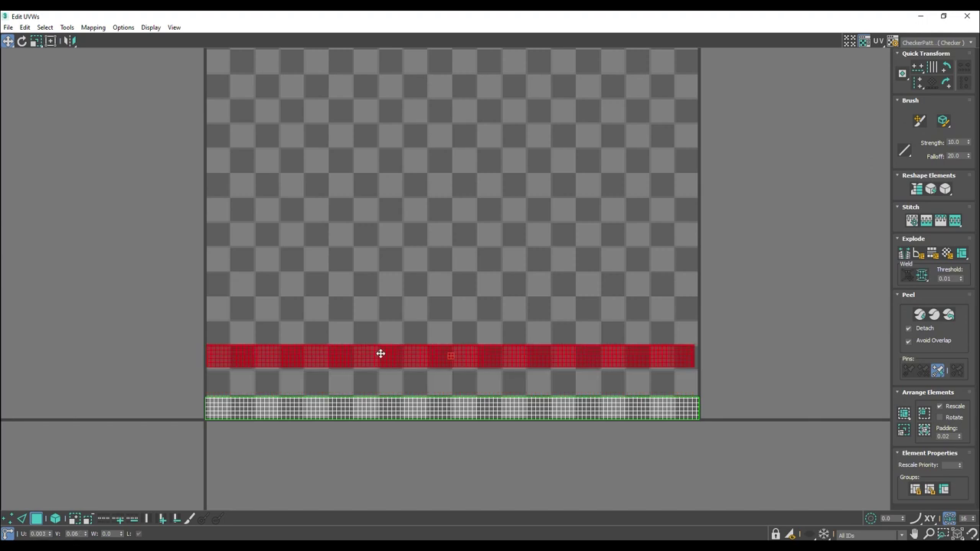
ctrl+click(678, 407)
key(r)
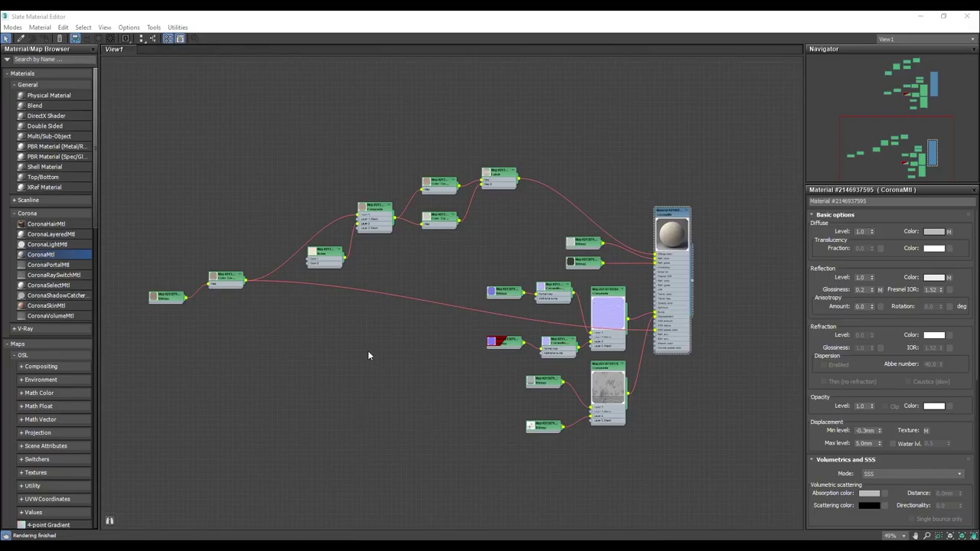
Add Cotton_Bump.jpg from the Textures folder as a bitmap in the copied network, and shift the Noise map to make room
middle_drag(368, 352, 374, 354)
click(91, 546)
click(42, 508)
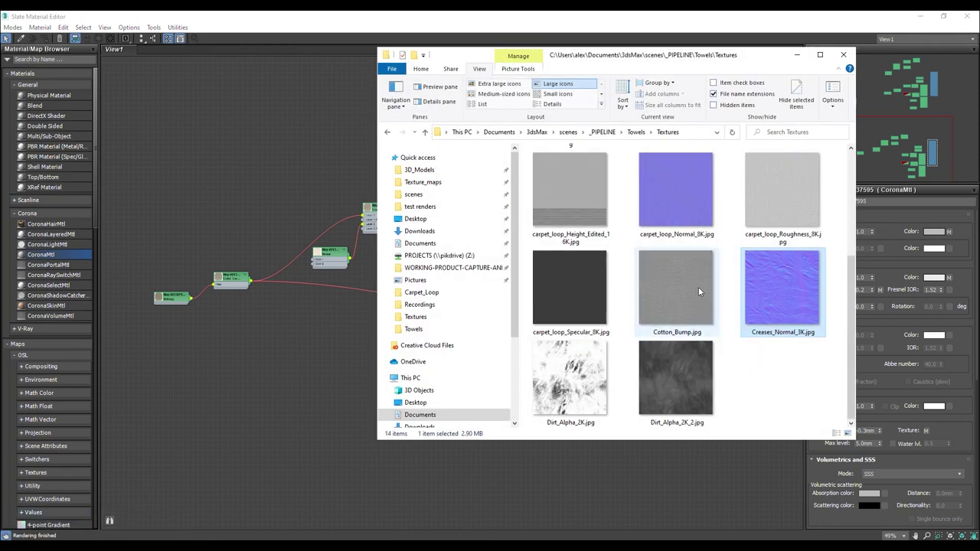
drag(695, 289, 386, 278)
scroll(383, 266, up, 4)
middle_drag(383, 266, 472, 310)
drag(395, 307, 367, 280)
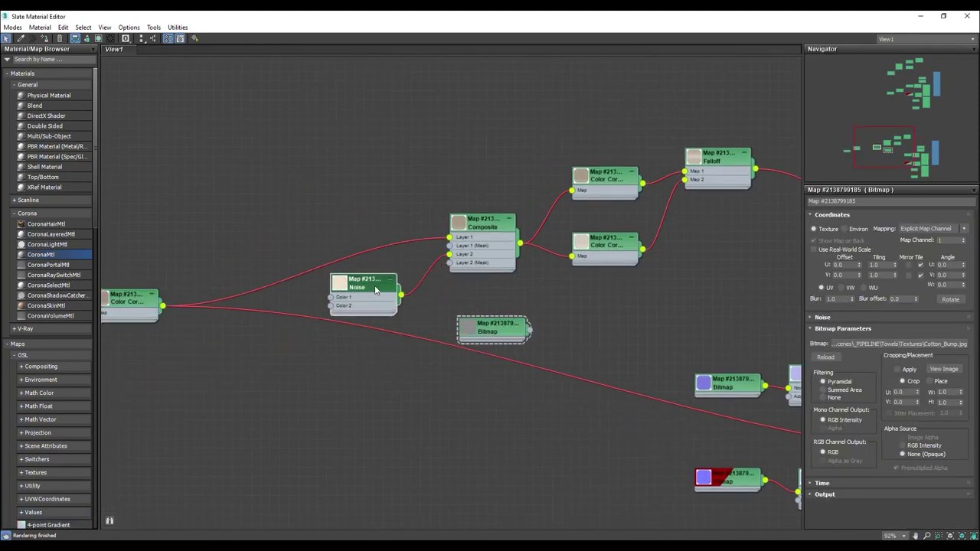
Add a third layer with Soft Light blending to the diffuse Composite, feed it the Cotton_Bump bitmap and open that bitmap's parameters
click(494, 221)
middle_drag(651, 230, 637, 210)
click(965, 227)
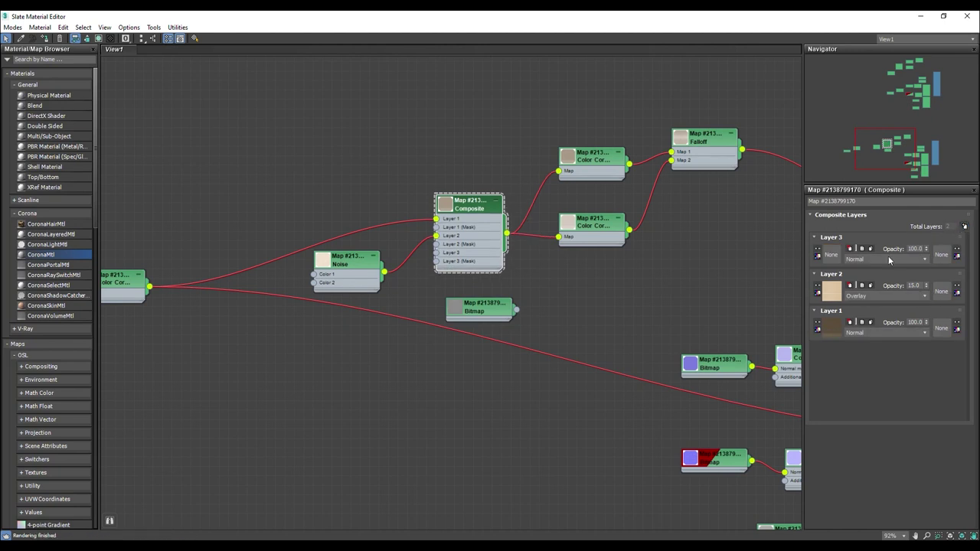
click(888, 258)
click(880, 369)
middle_drag(573, 329, 499, 352)
drag(421, 332, 290, 356)
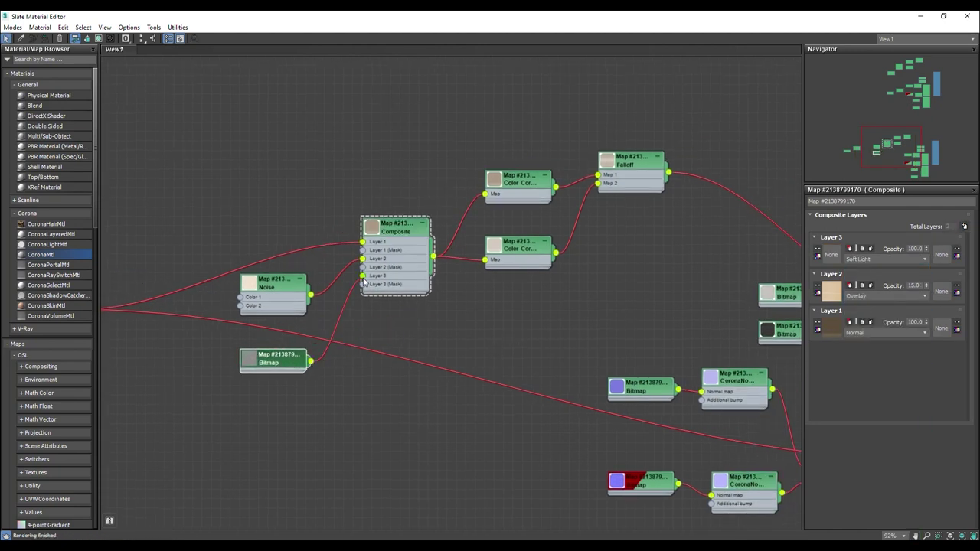
double_click(277, 356)
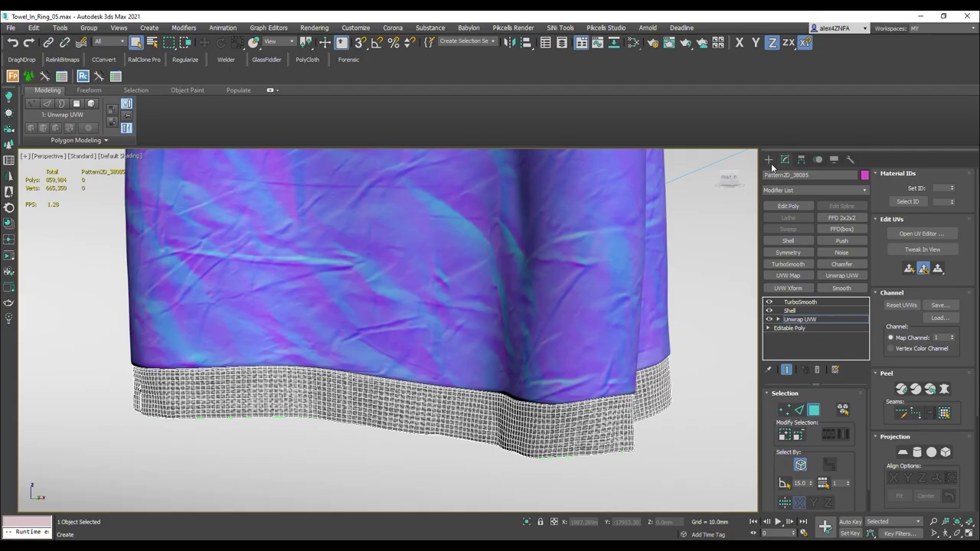
Leave the hem's UV editing and examine the cotton texture on it in the viewport with safe frames displayed
click(769, 162)
alt+middle_drag(719, 299, 704, 302)
click(711, 307)
alt+middle_drag(356, 263, 303, 277)
scroll(302, 277, down, 3)
key(shift+f)
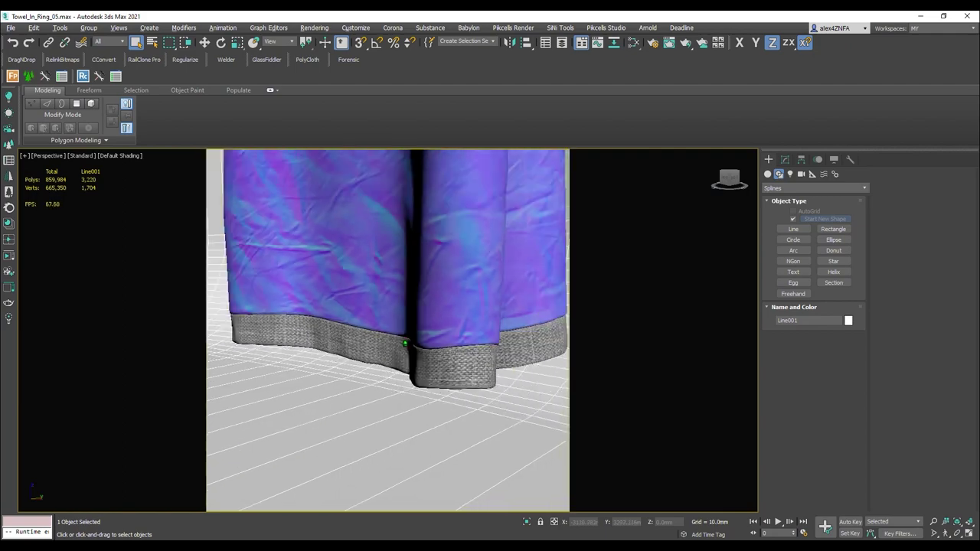
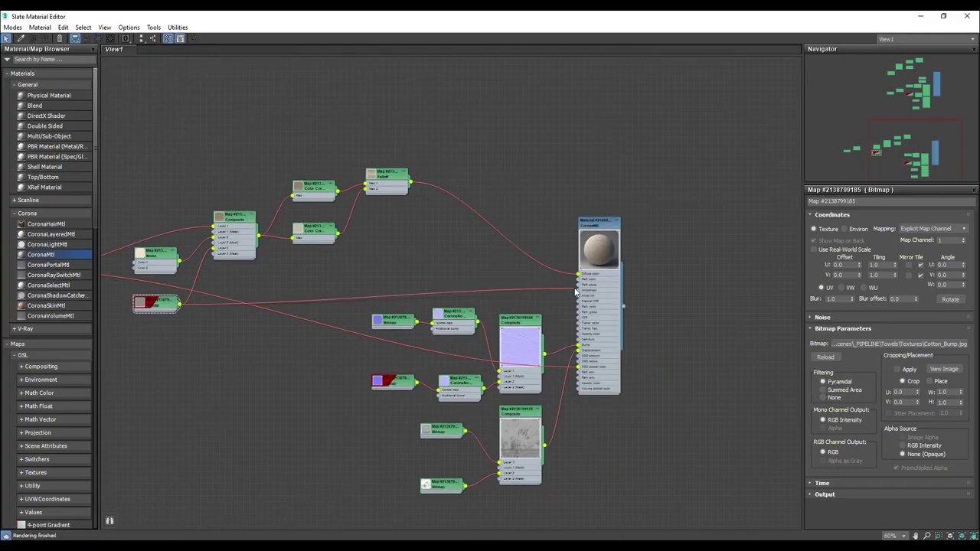
Use Cotton_Bump for the copied material's reflection color and glossiness, with a reflection map amount of 65
click(599, 247)
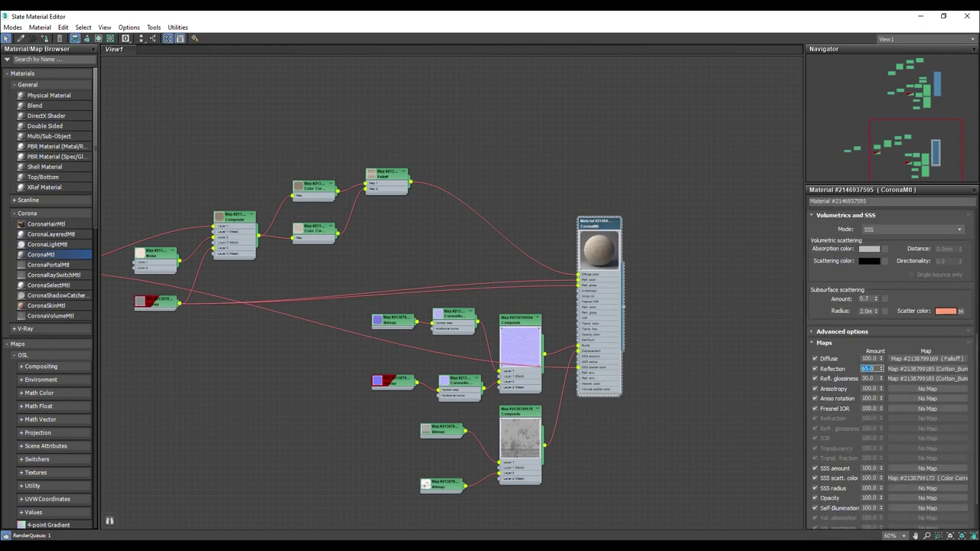
drag(975, 386, 975, 430)
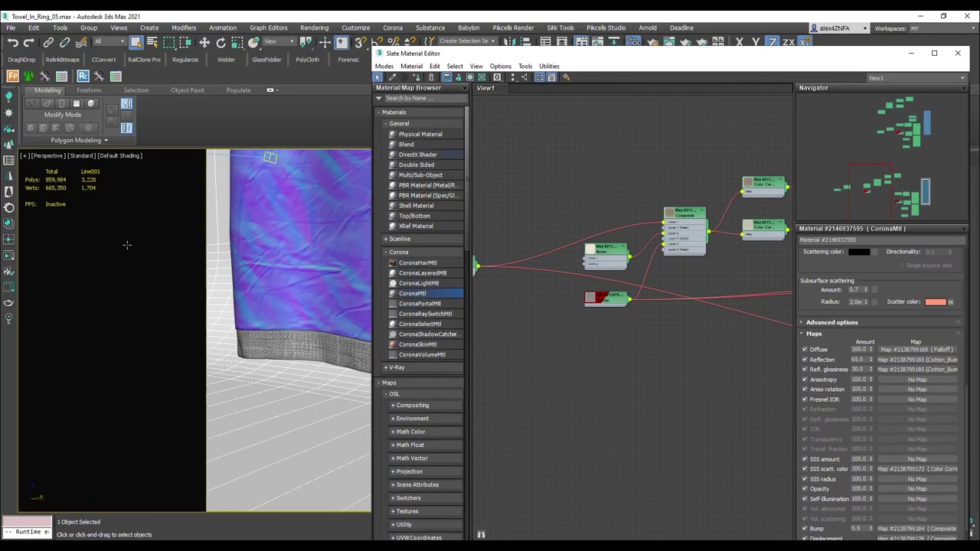
click(9, 292)
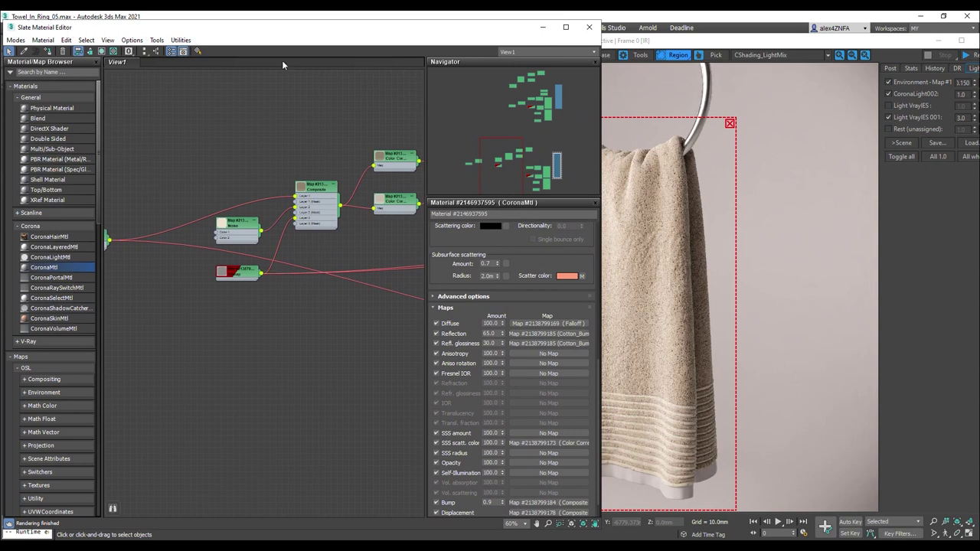
Reshape the interactive render region so it spans the full width of the towel's lower part
drag(697, 48, 666, 46)
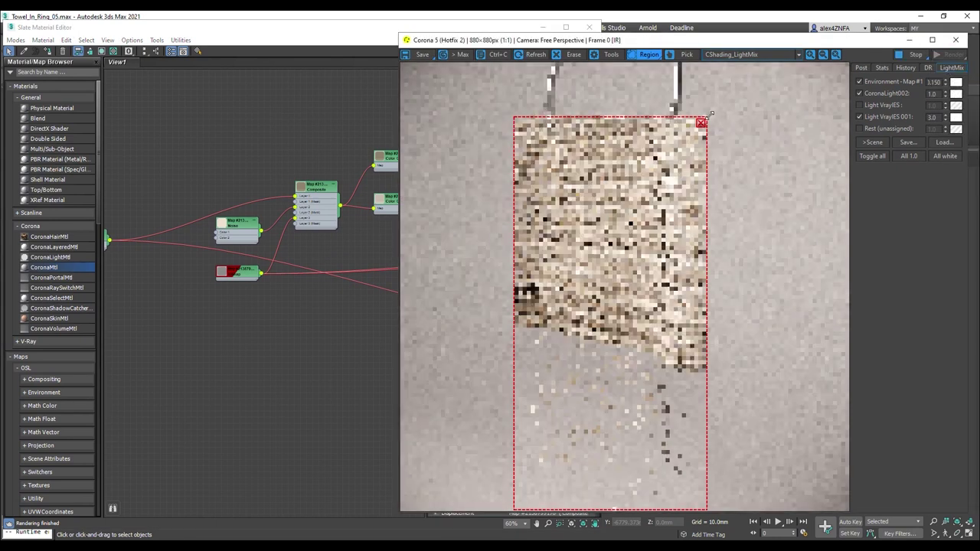
drag(707, 118, 833, 171)
drag(787, 204, 784, 196)
drag(508, 159, 440, 170)
Delete the bump Composite and the creases normal branch from the copied material, keeping the carpet_loop_Normal bitmap and its CoronaNormal
middle_drag(271, 247, 8, 207)
scroll(308, 249, up, 1)
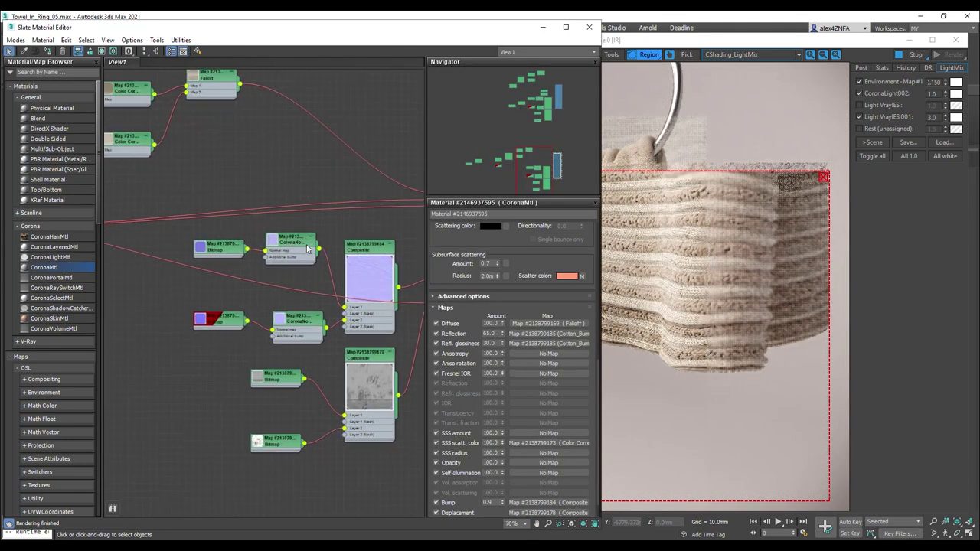
scroll(348, 314, up, 1)
middle_drag(420, 293, 379, 308)
middle_drag(259, 318, 326, 305)
drag(246, 251, 254, 285)
drag(263, 342, 255, 341)
drag(307, 309, 249, 283)
middle_drag(327, 283, 307, 264)
drag(288, 230, 339, 269)
key(Delete)
middle_drag(189, 317, 241, 310)
drag(219, 299, 264, 326)
key(Delete)
Disconnect the displacement Composite from the copied material
middle_drag(286, 263, 266, 267)
drag(266, 268, 274, 268)
middle_drag(284, 270, 196, 289)
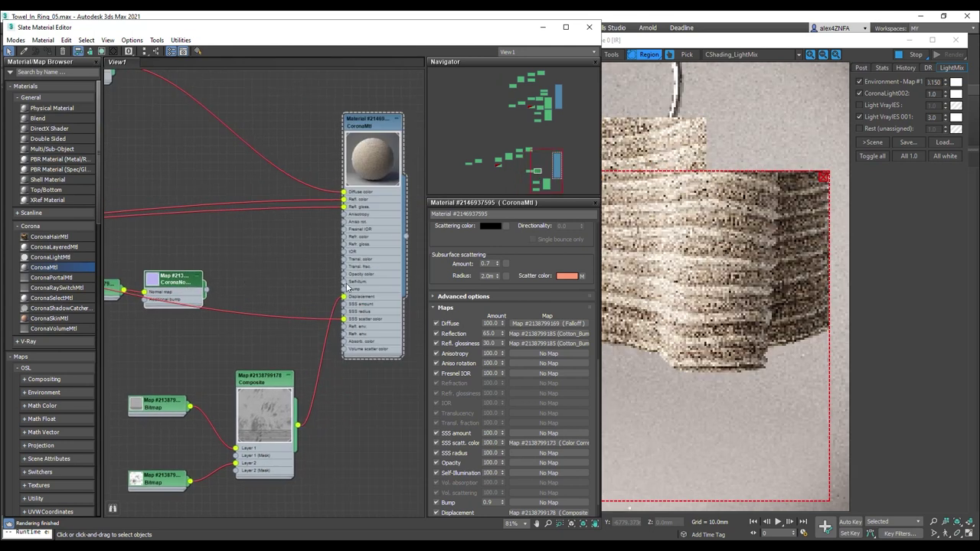
drag(344, 296, 328, 397)
middle_drag(309, 318, 328, 318)
Reselect the hem strip, reopen its Unwrap UVW in the UV editor and adjust both UV strips together
click(910, 40)
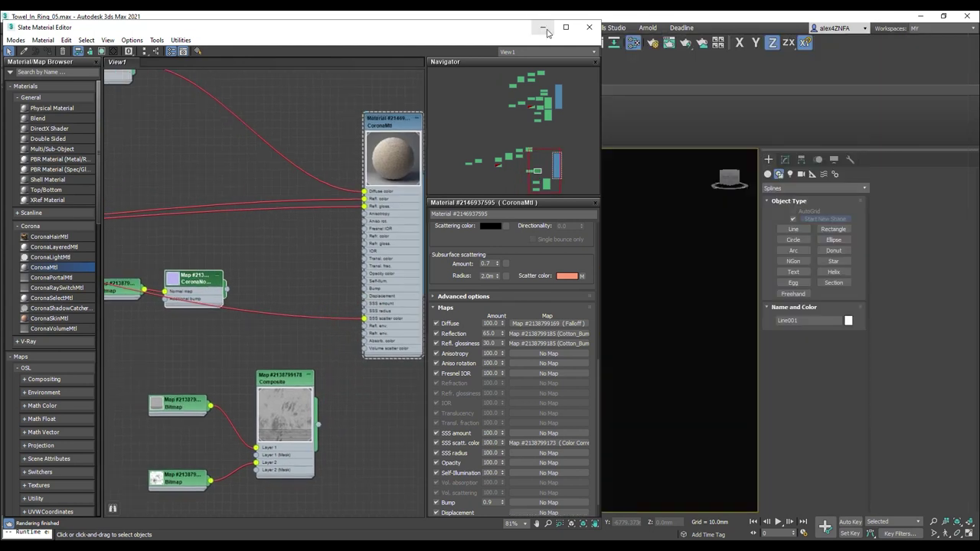
click(545, 26)
click(460, 375)
click(786, 160)
click(801, 320)
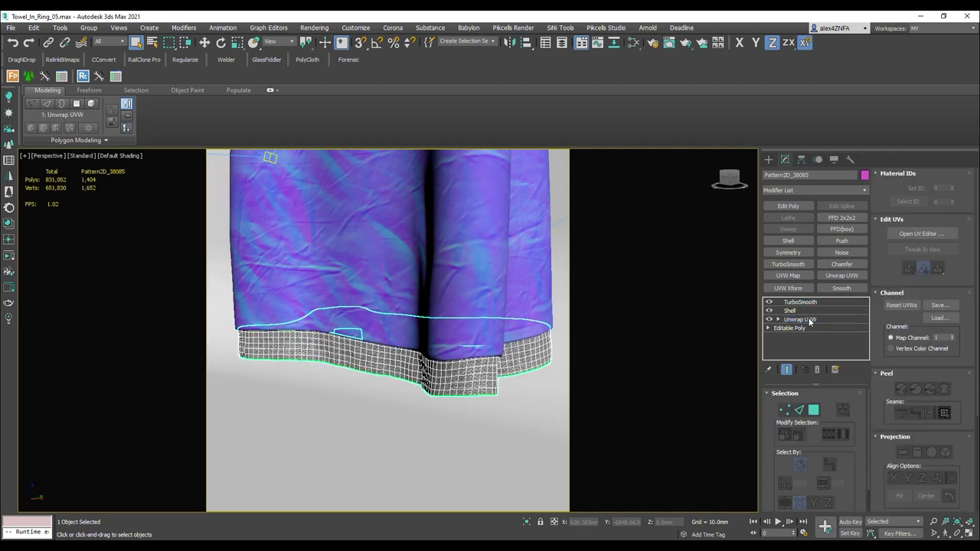
click(926, 235)
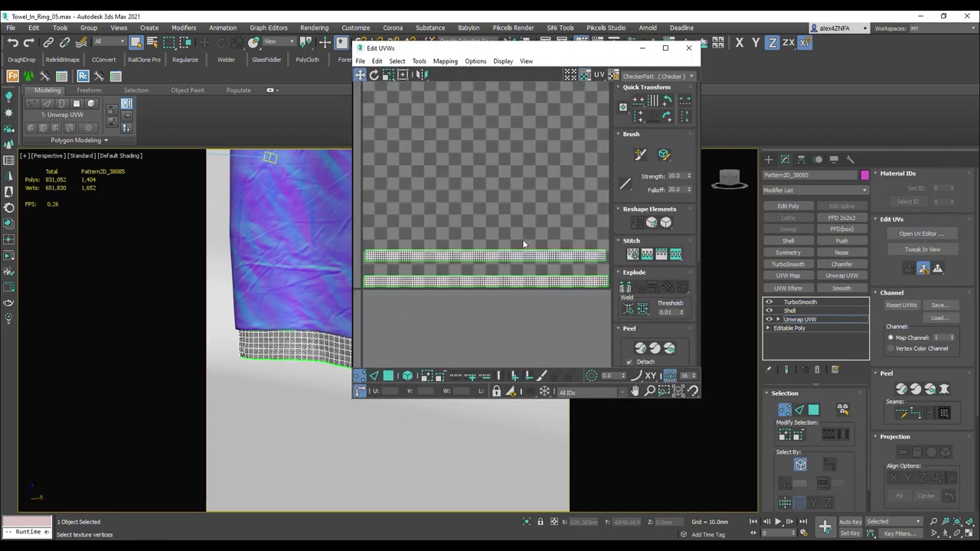
scroll(516, 235, down, 2)
drag(374, 257, 576, 324)
drag(505, 270, 504, 194)
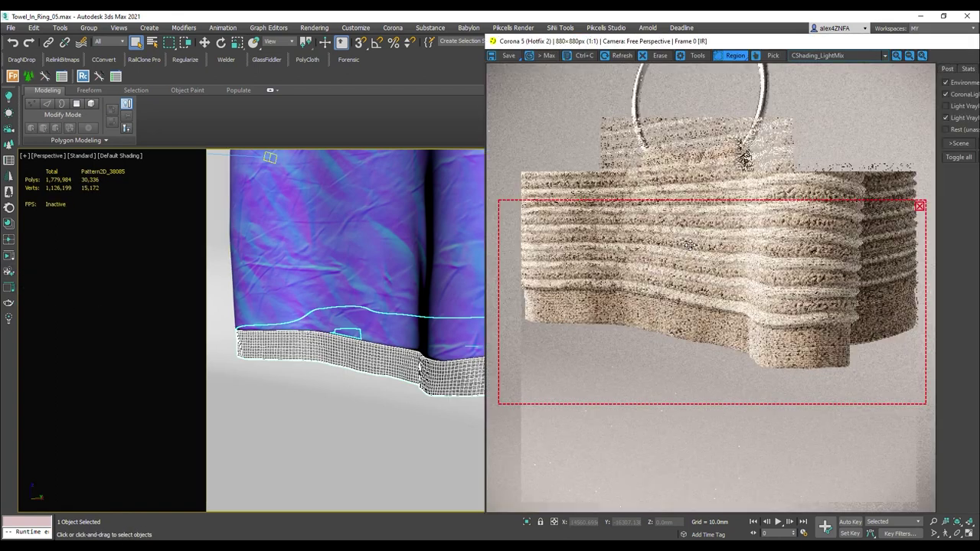
Move the remaining CoronaNormal map closer to the copied material and open its parameters
click(11, 289)
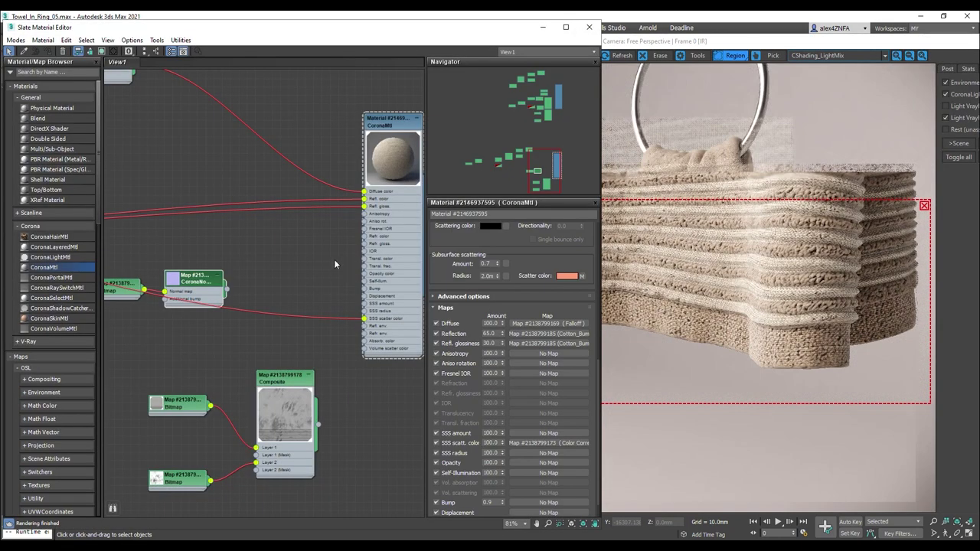
middle_drag(319, 331, 329, 322)
drag(214, 282, 281, 257)
double_click(200, 266)
middle_drag(281, 271, 300, 280)
scroll(300, 281, down, 4)
click(381, 269)
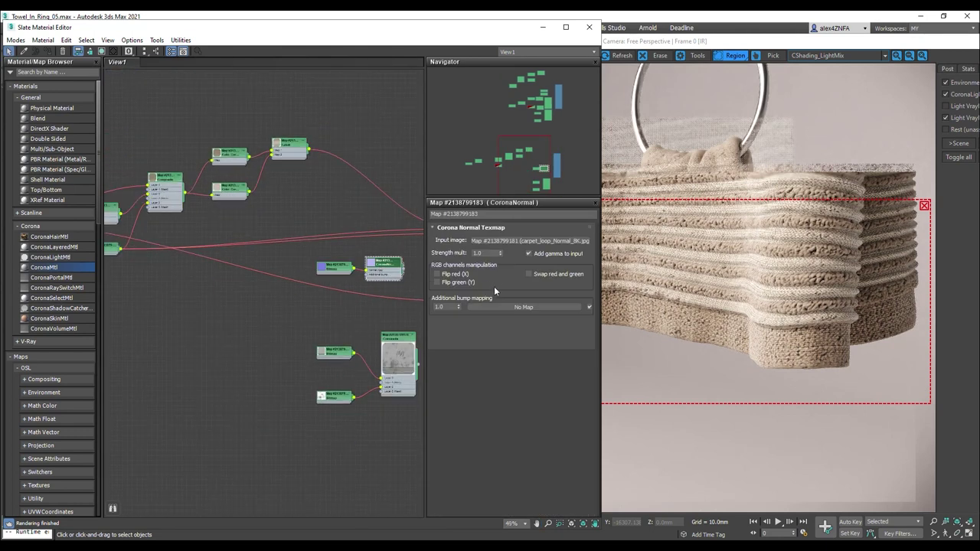
Connect the Cotton_Bump bitmap to the CoronaNormal's additional bump and link the CoronaNormal to the material's bump
scroll(302, 251, down, 2)
middle_drag(195, 252, 161, 253)
scroll(302, 251, up, 2)
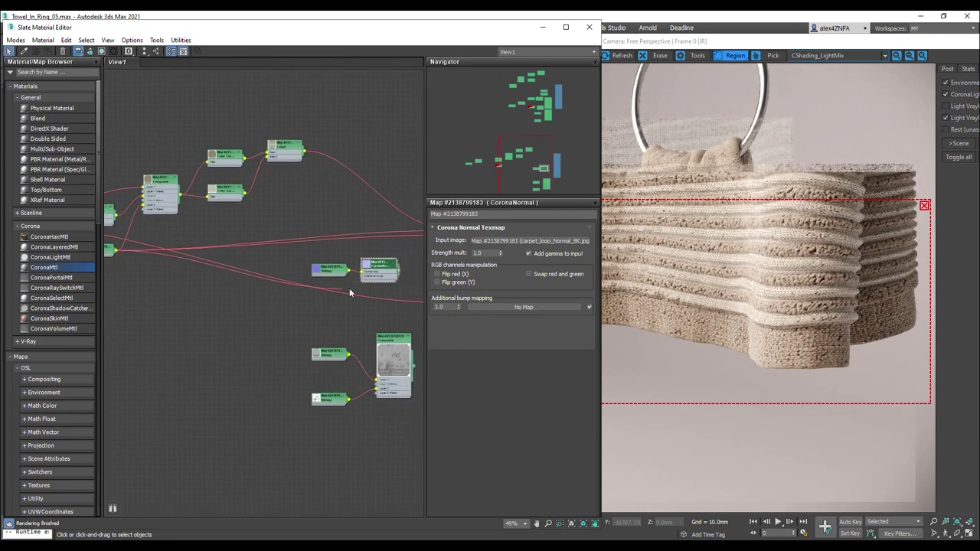
scroll(364, 282, up, 5)
middle_drag(365, 281, 290, 270)
drag(356, 307, 366, 301)
middle_drag(209, 277, 328, 283)
drag(259, 272, 249, 252)
Load Creases_Normal_3K.jpg as the CoronaNormal's normal map and delete the carpet_loop_Normal bitmap it replaces
click(104, 545)
click(54, 505)
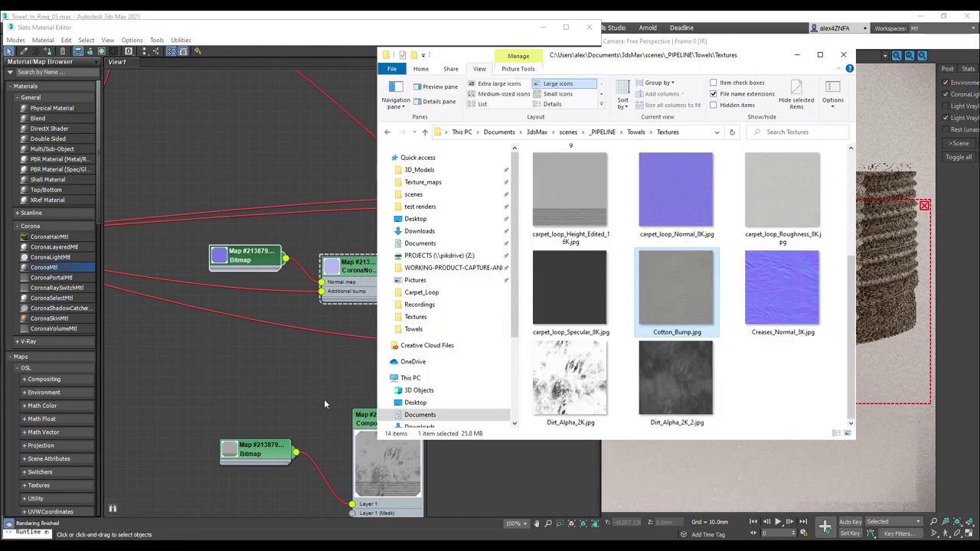
click(794, 286)
drag(793, 286, 251, 239)
click(721, 91)
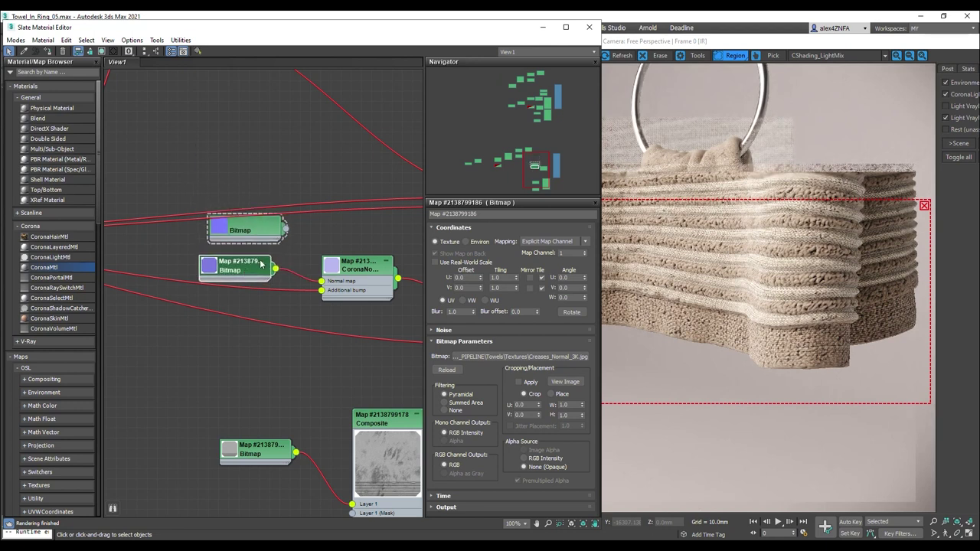
drag(324, 285, 322, 284)
key(Delete)
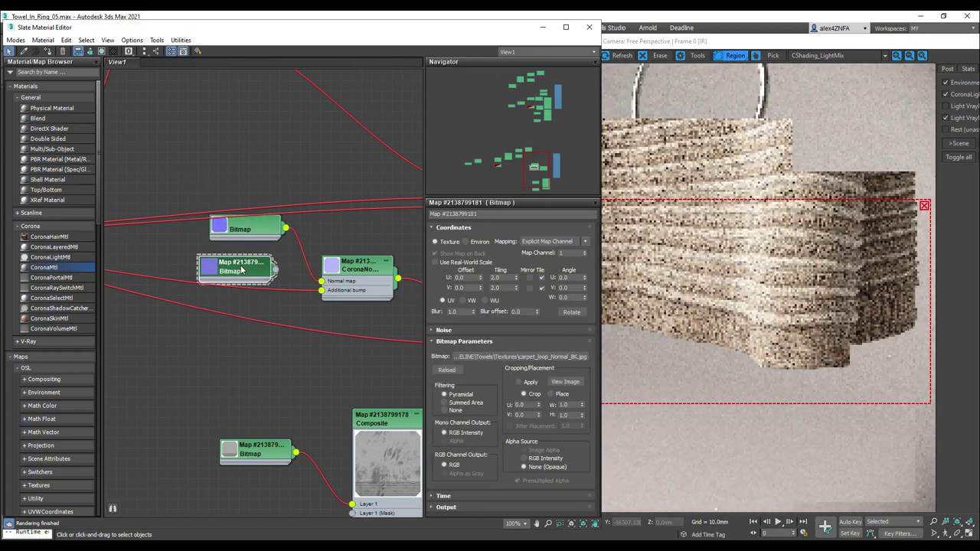
drag(252, 235, 242, 245)
Narrow the material editor and open the parameters of the Creases_Normal_3K.jpg bitmap feeding the CoronaNormal map
drag(602, 229, 544, 239)
middle_drag(284, 251, 206, 265)
double_click(156, 249)
double_click(155, 250)
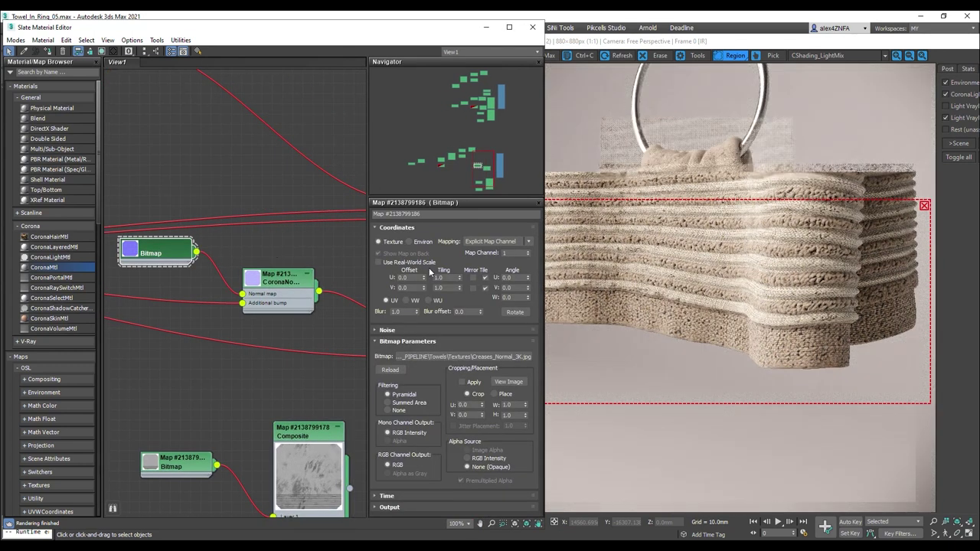
middle_drag(280, 291, 267, 340)
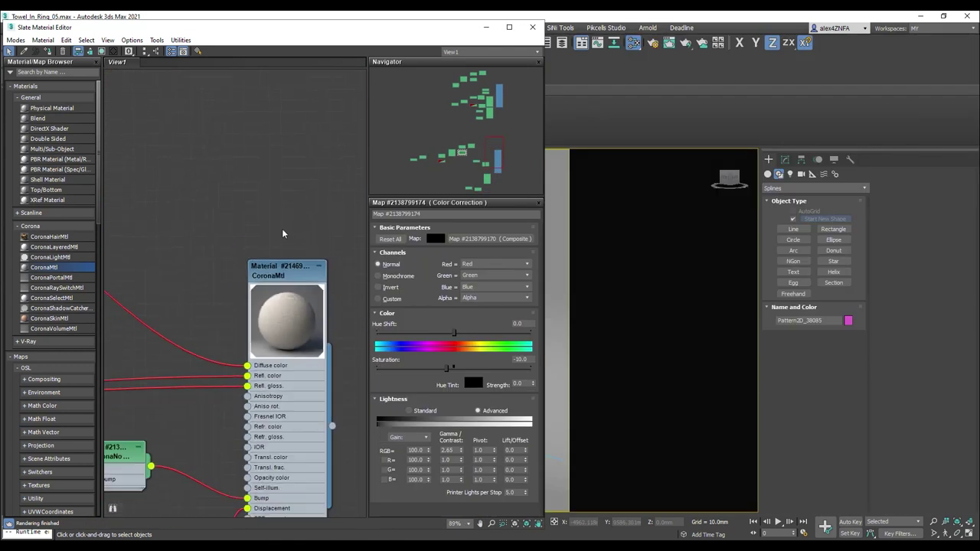
Maximize the material editor, examine the terry cloth material's whole node network and open its carpet_loop diffuse bitmap's parameters
scroll(277, 219, down, 6)
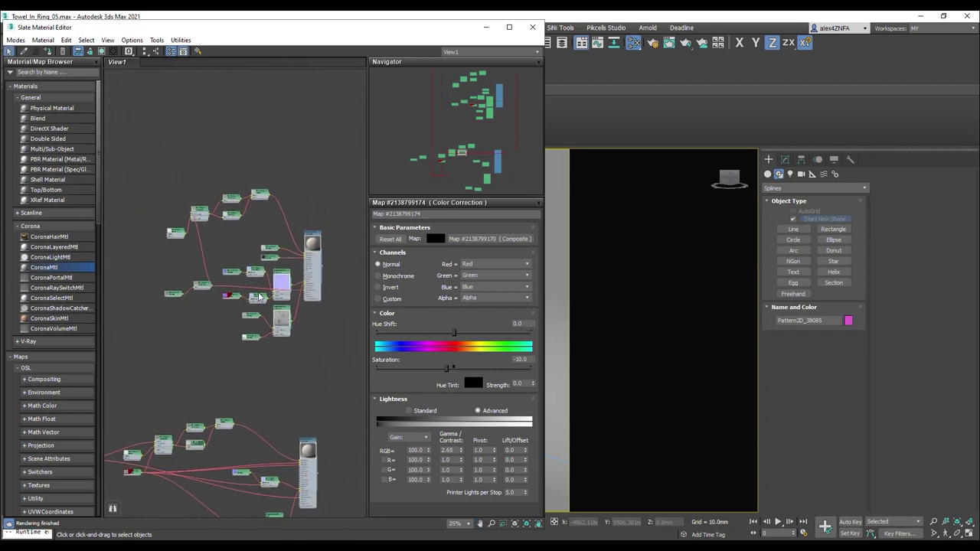
scroll(199, 279, up, 3)
middle_drag(301, 242, 309, 256)
click(510, 28)
middle_drag(265, 186, 463, 245)
scroll(464, 245, up, 1)
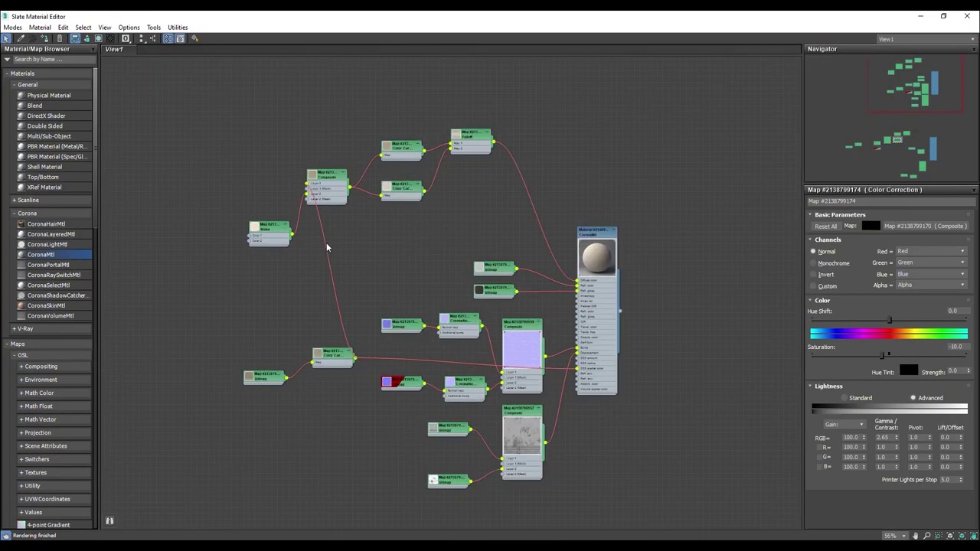
middle_drag(360, 273, 360, 280)
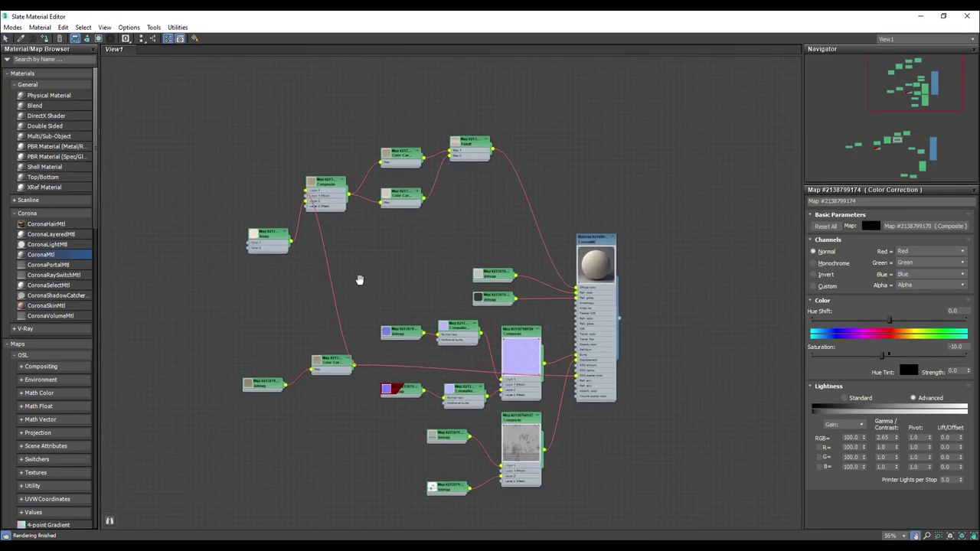
double_click(275, 384)
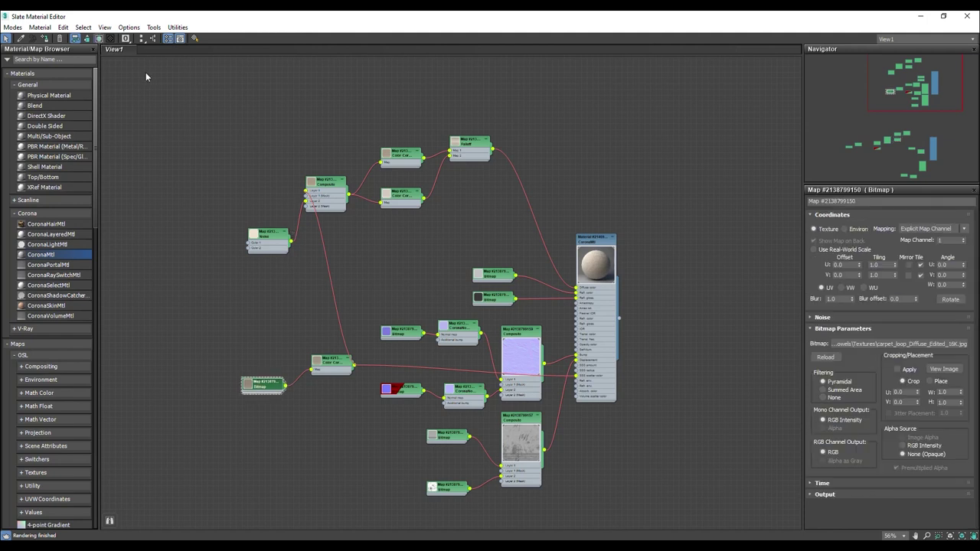
Switch the viewport to Standard quality, select the towel body and go to its Unwrap UVW modifier
click(921, 16)
click(83, 156)
click(115, 190)
scroll(317, 344, up, 6)
scroll(445, 355, down, 6)
click(418, 340)
click(785, 160)
click(816, 319)
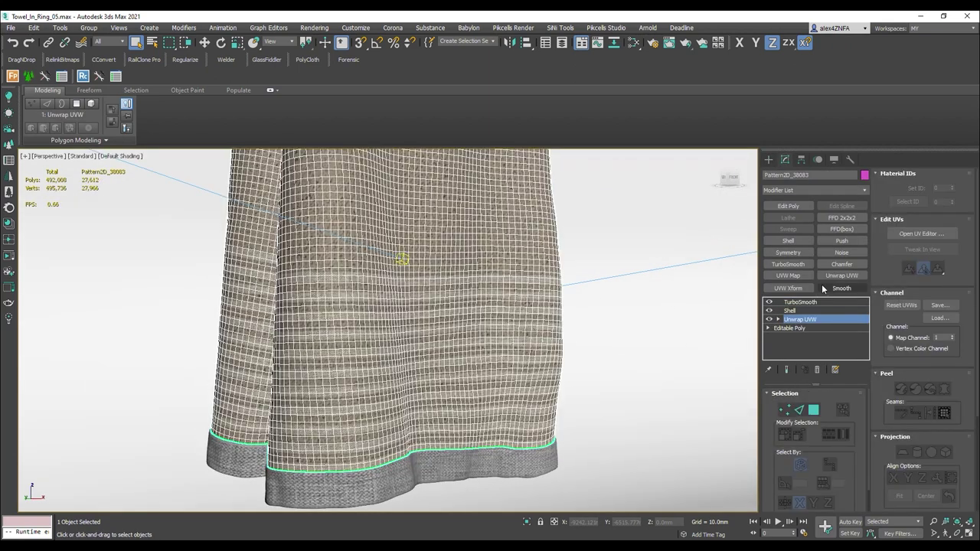
In the UV editor, shift the towel's front UV shell slightly downward, check the stripes above the hem and close the editor
click(904, 236)
click(600, 292)
click(587, 294)
scroll(648, 322, up, 5)
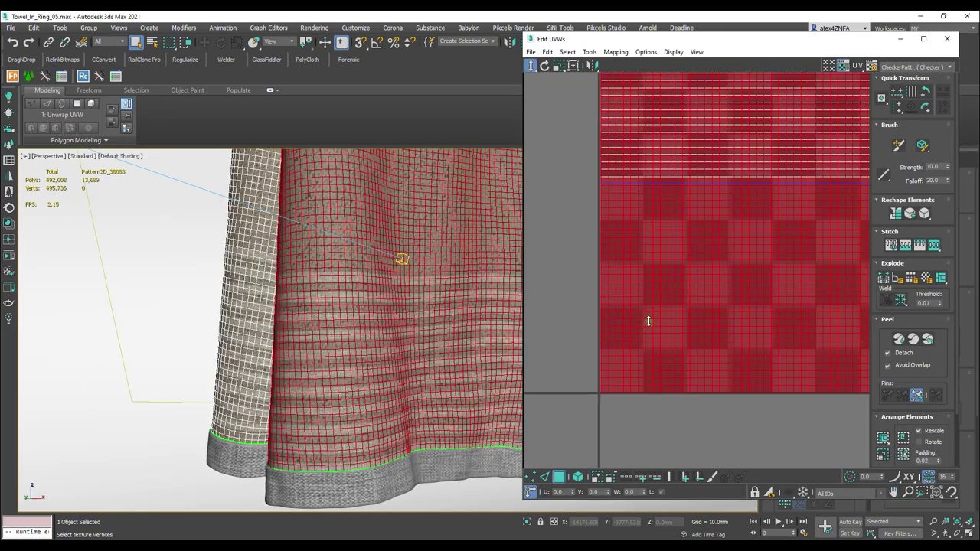
drag(637, 345, 634, 348)
scroll(373, 307, down, 3)
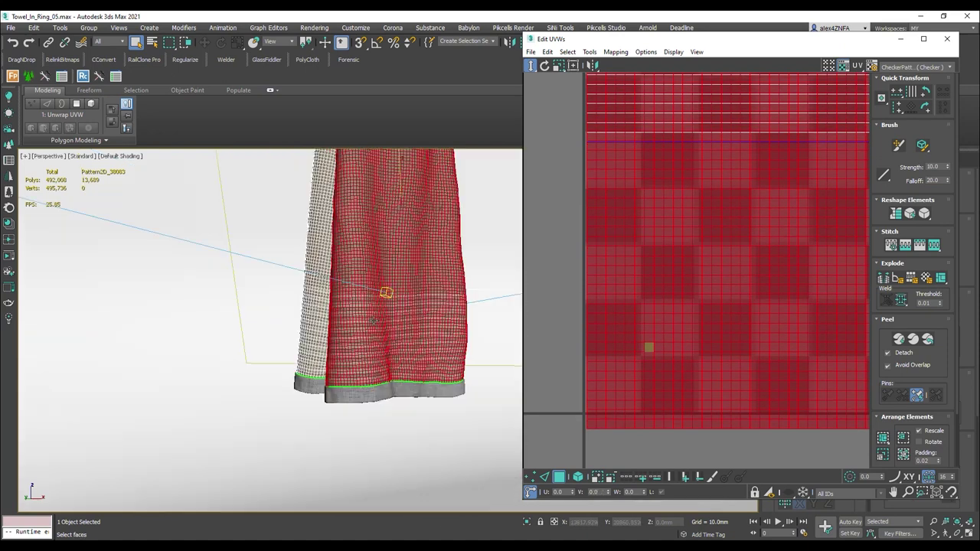
scroll(372, 381, up, 8)
scroll(373, 381, down, 5)
middle_drag(377, 291, 392, 291)
scroll(391, 291, up, 5)
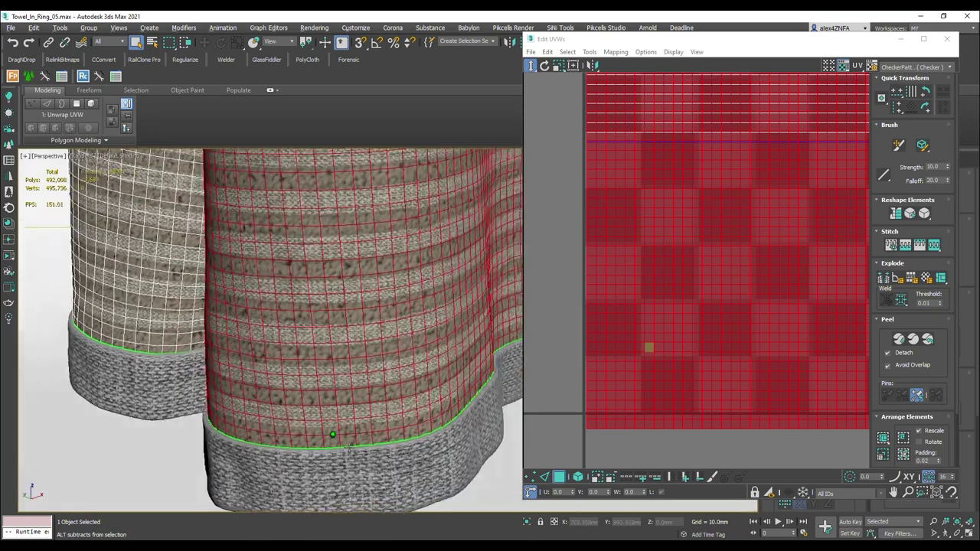
scroll(392, 291, down, 2)
key(3)
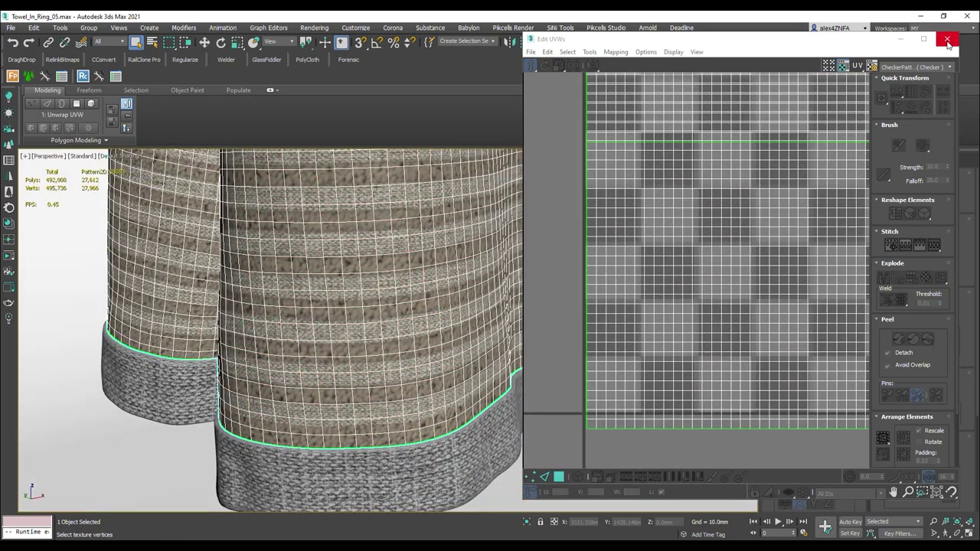
click(948, 40)
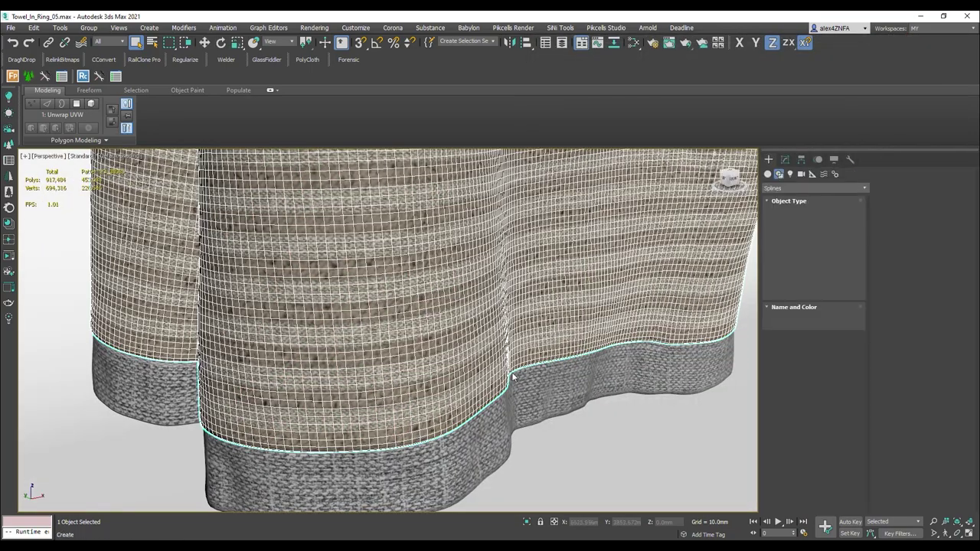
Set the outer amount of the towel body's Shell modifier to 4.5 mm
alt+middle_drag(513, 377, 551, 337)
click(786, 160)
click(794, 311)
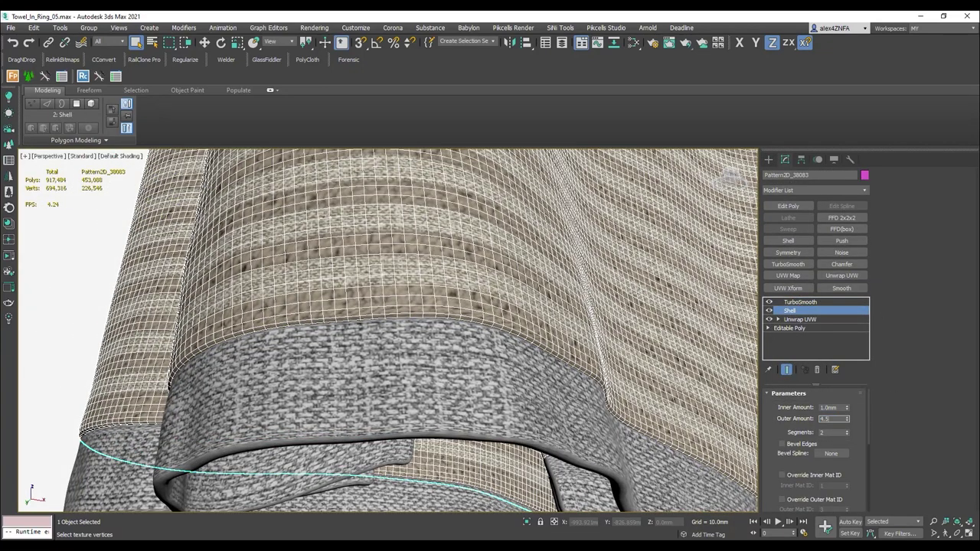
key(Return)
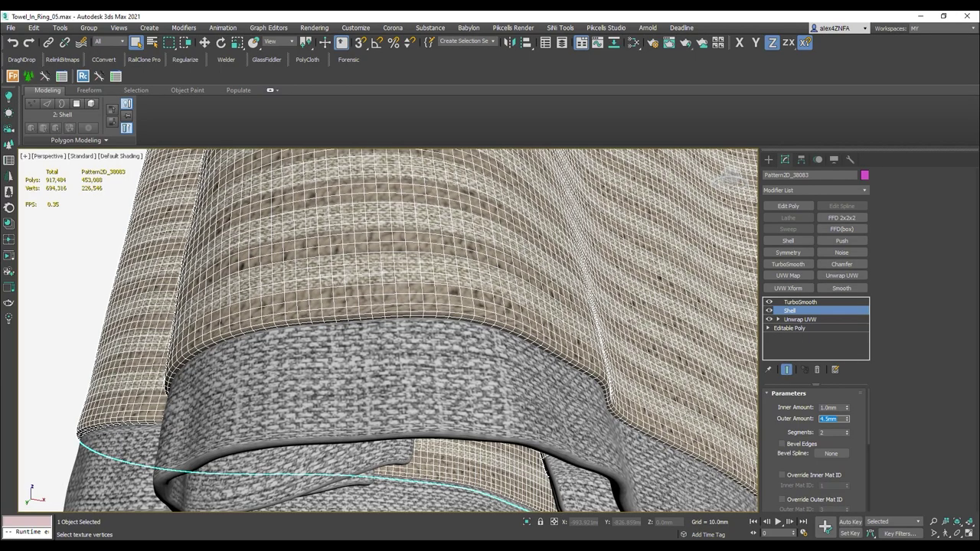
scroll(597, 335, down, 15)
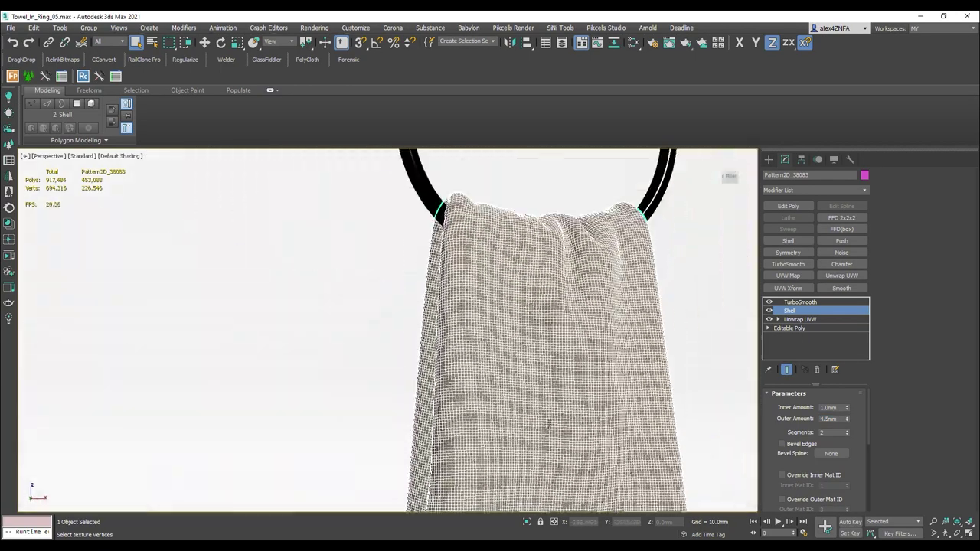
scroll(517, 227, up, 5)
alt+middle_drag(517, 228, 503, 255)
scroll(606, 333, down, 8)
scroll(462, 278, up, 3)
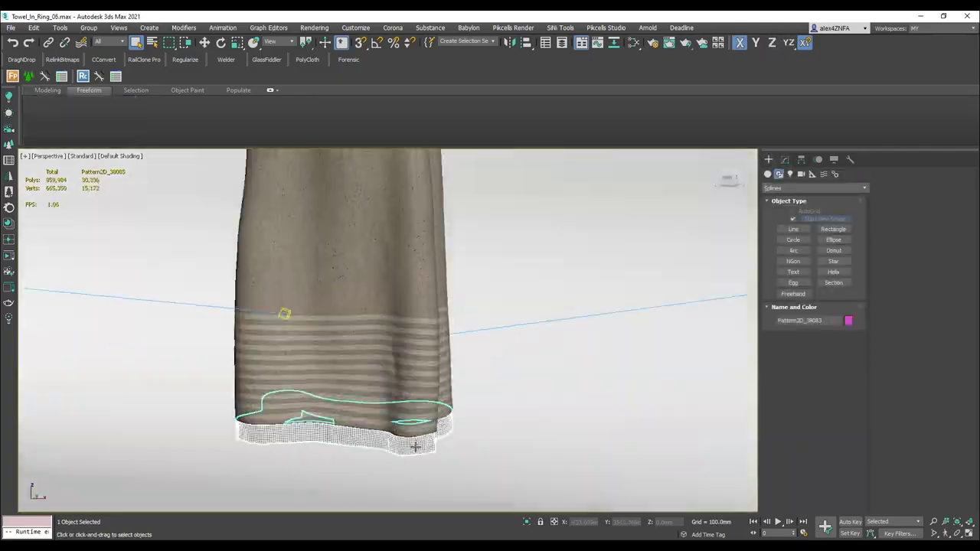
Set the edge mapping of the hem strip's Shell modifier to Interpolate
scroll(416, 448, up, 6)
alt+middle_drag(398, 451, 431, 326)
scroll(398, 414, up, 1)
alt+middle_drag(485, 274, 484, 268)
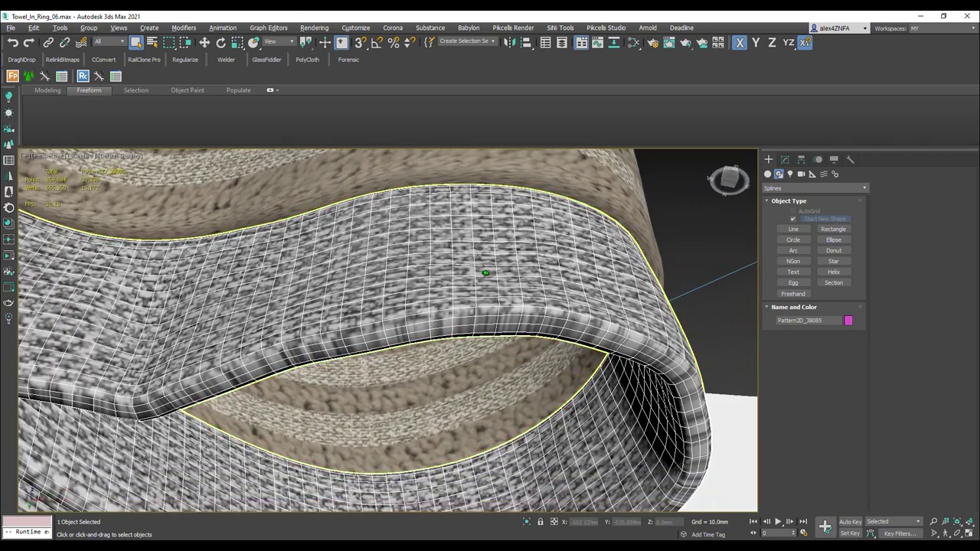
click(786, 160)
click(804, 312)
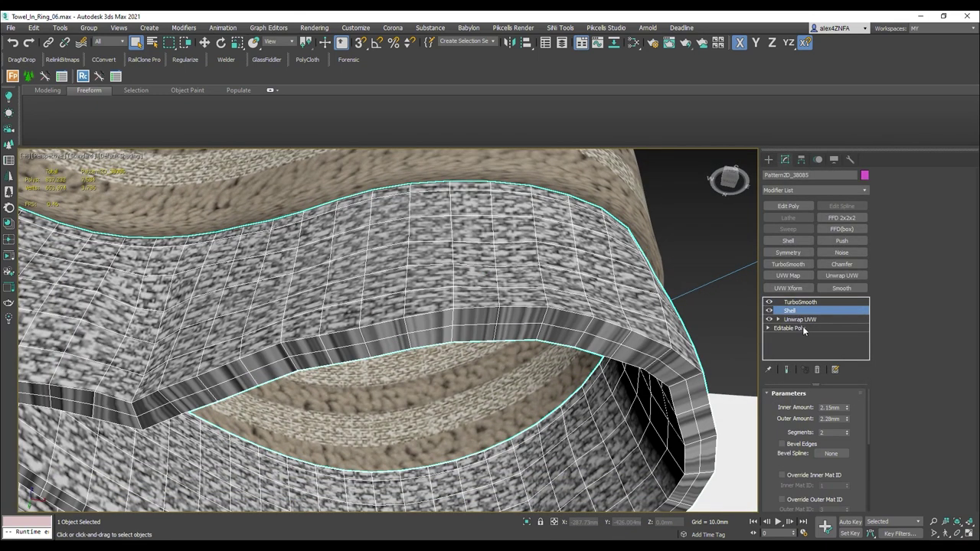
drag(867, 424, 863, 493)
click(844, 445)
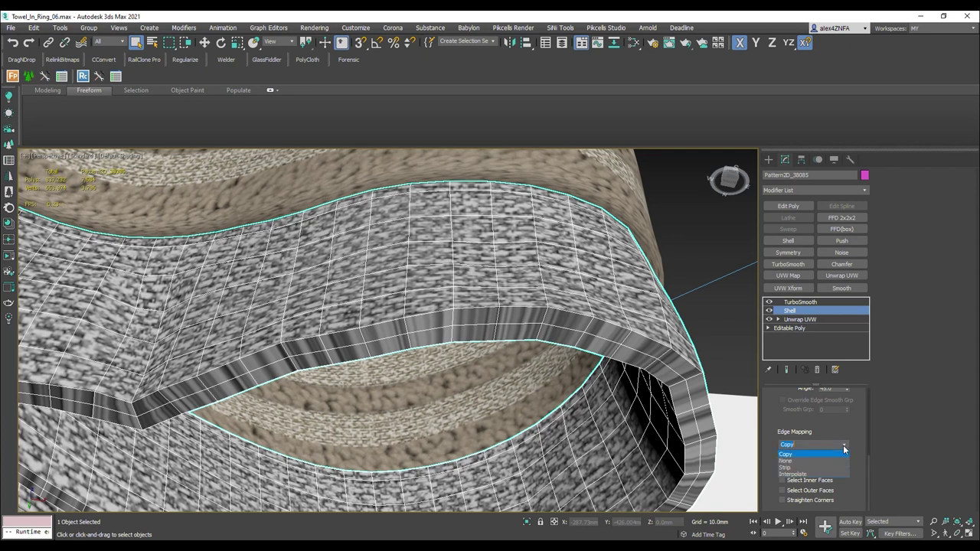
click(793, 474)
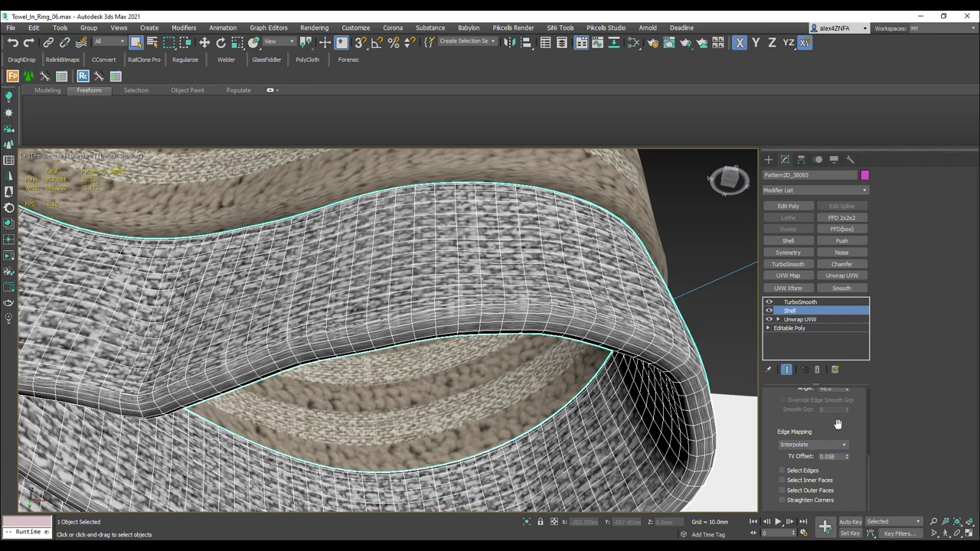
Adjust the TV Offset of the hem Shell's edge mapping while checking the weave along its lower rim
drag(845, 458, 841, 480)
scroll(606, 316, up, 3)
alt+middle_drag(606, 316, 536, 329)
click(848, 458)
scroll(606, 323, down, 3)
Add an Edit Poly modifier above the towel body's Unwrap UVW and name it Edit Poly - Final Tweaks
click(605, 322)
scroll(604, 322, down, 3)
scroll(547, 276, down, 4)
click(786, 159)
click(801, 318)
click(787, 207)
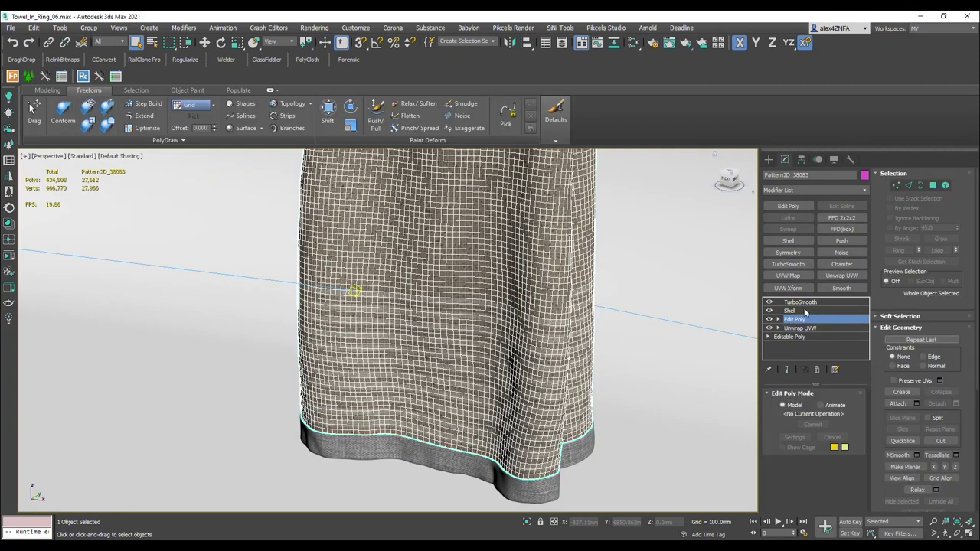
alt+middle_drag(674, 299, 661, 268)
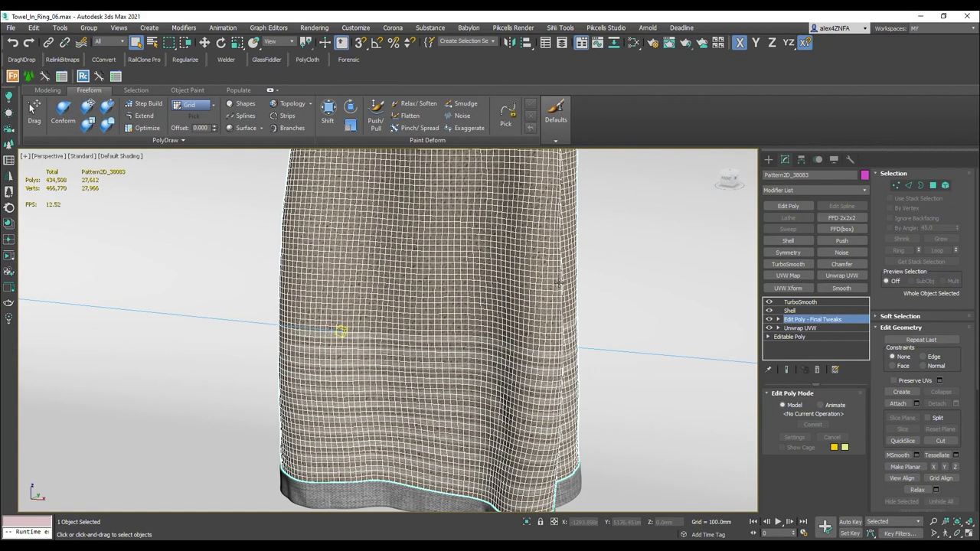
Use the freeform Shift brush to nudge the towel's outer edges just above the striped band
click(329, 114)
scroll(329, 264, up, 5)
middle_drag(296, 376, 300, 382)
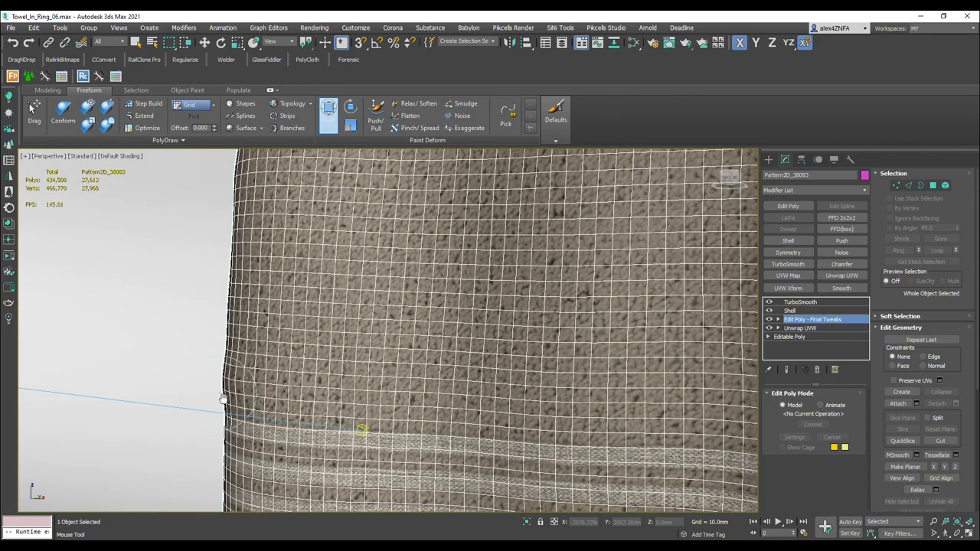
scroll(509, 345, down, 4)
scroll(524, 343, down, 3)
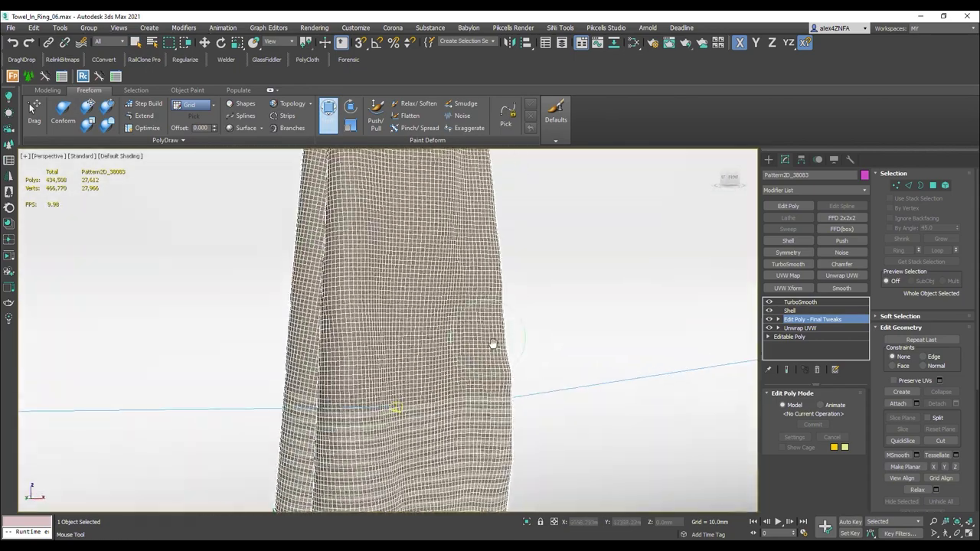
mouse_move(458, 314)
alt+middle_down()
mouse_move(363, 260)
mouse_move(363, 245)
mouse_move(565, 265)
alt+middle_up()
scroll(412, 254, up, 3)
alt+middle_drag(429, 245, 309, 313)
scroll(432, 289, down, 4)
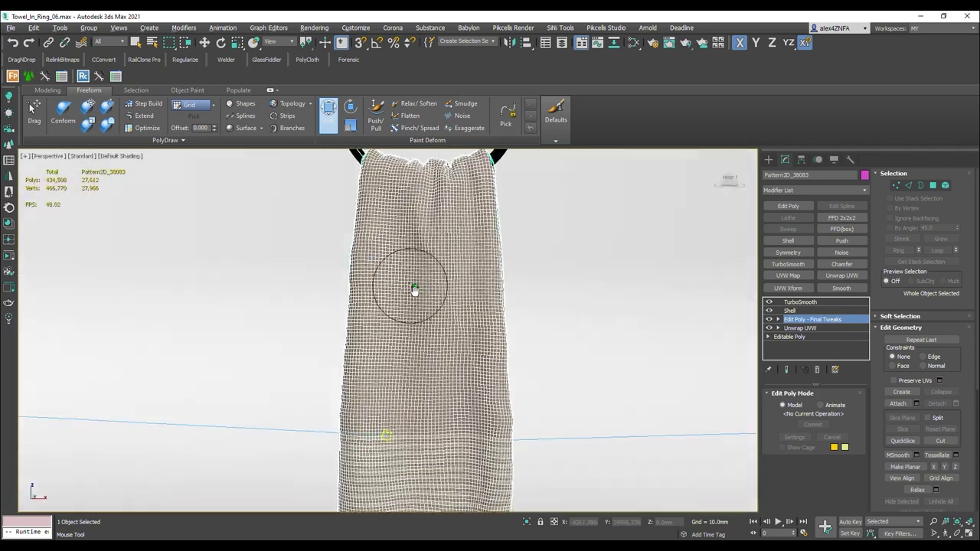
Push the towel's side edges farther up into an irregular outline with the Shift brush, and return to the TurboSmooth level
scroll(431, 288, up, 4)
middle_drag(509, 271, 515, 273)
scroll(514, 270, up, 3)
scroll(509, 276, down, 3)
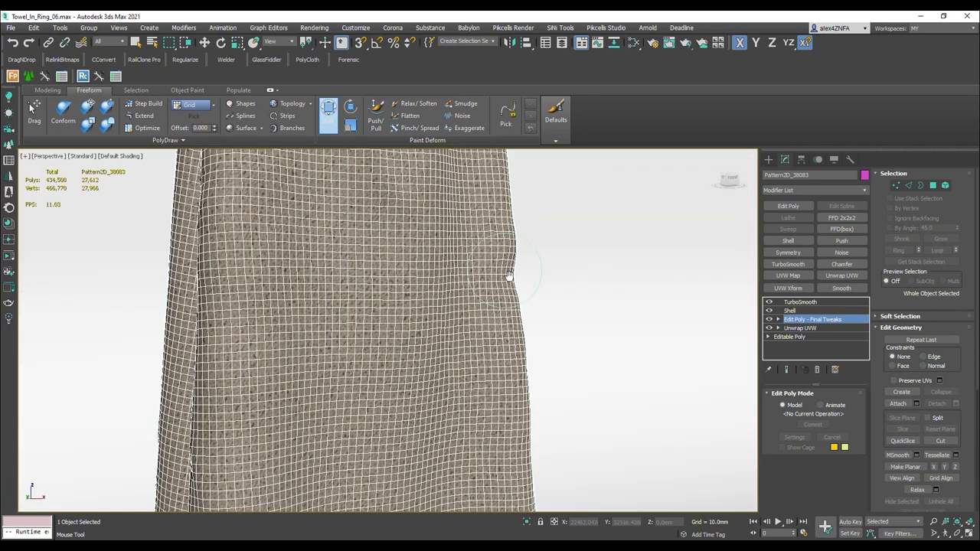
scroll(506, 232, down, 3)
alt+middle_drag(506, 232, 436, 341)
scroll(435, 356, up, 3)
scroll(339, 349, up, 2)
middle_drag(339, 349, 342, 355)
scroll(360, 312, up, 3)
middle_drag(360, 311, 390, 340)
scroll(390, 340, down, 5)
click(801, 302)
click(770, 160)
Reframe the full towel and ring, and render them in the Corona frame buffer to check the result
click(438, 266)
alt+middle_drag(438, 266, 381, 348)
scroll(383, 300, down, 6)
scroll(383, 299, up, 4)
click(9, 257)
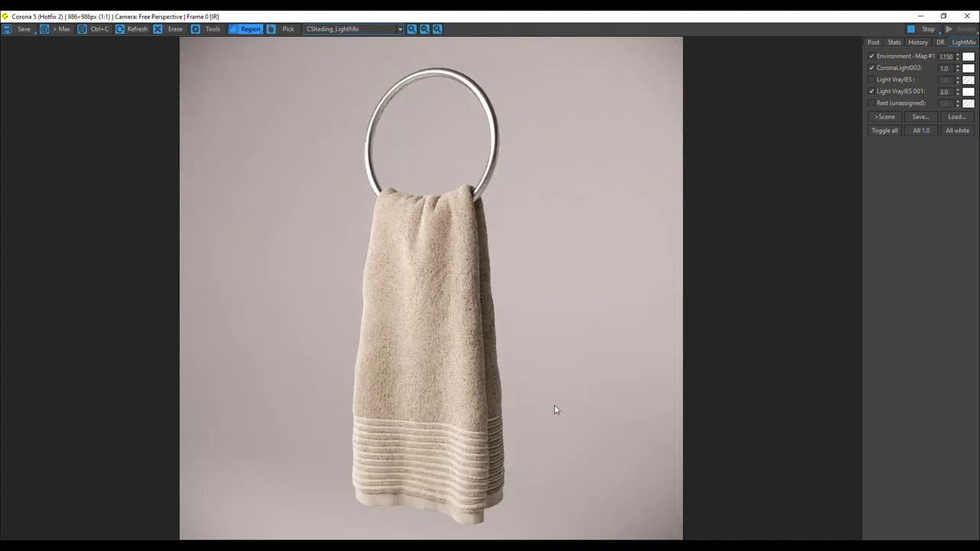
click(922, 16)
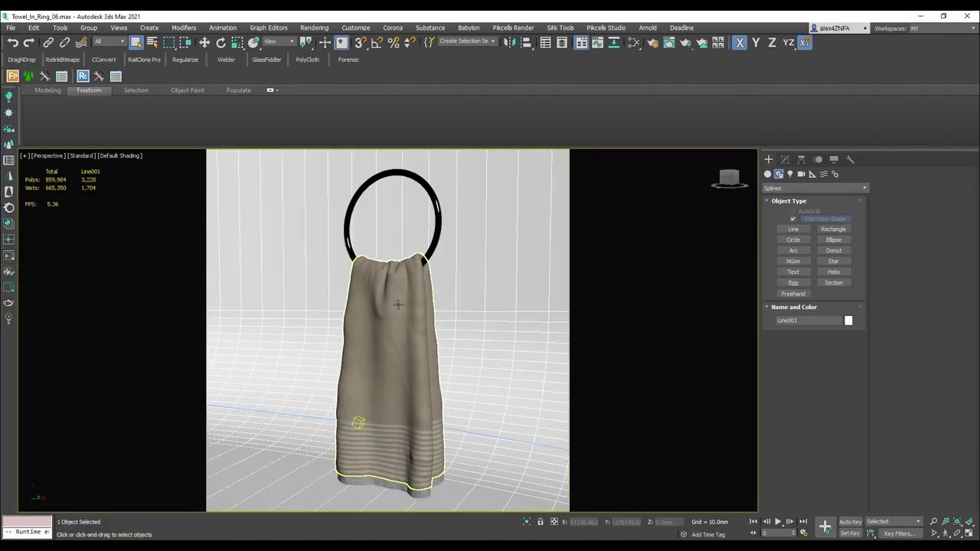
Open the dirt bitmap in the lower Composite's second layer and arrange the material editor beside the towel in the viewport
key(m)
scroll(309, 245, up, 10)
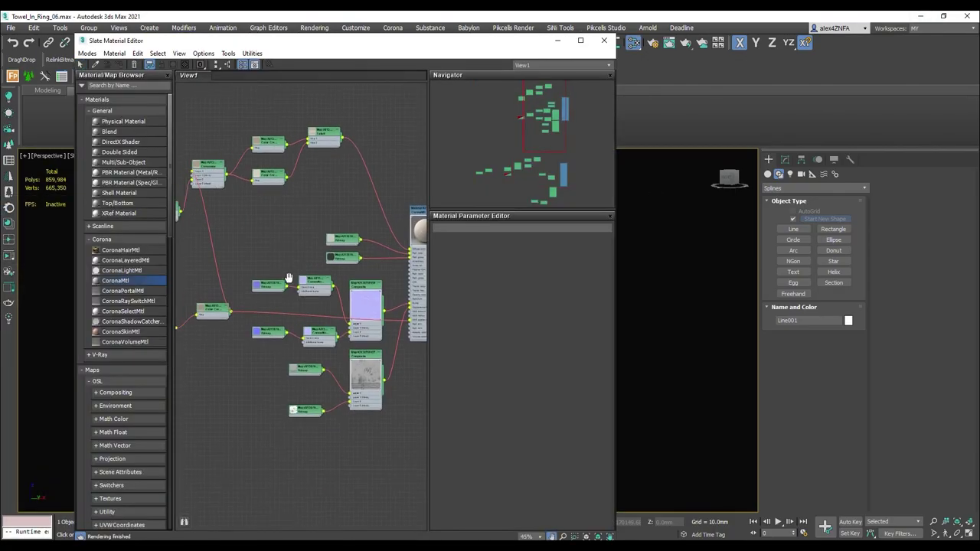
middle_drag(300, 321, 290, 319)
double_click(269, 395)
drag(205, 46, 605, 49)
middle_drag(660, 404, 627, 403)
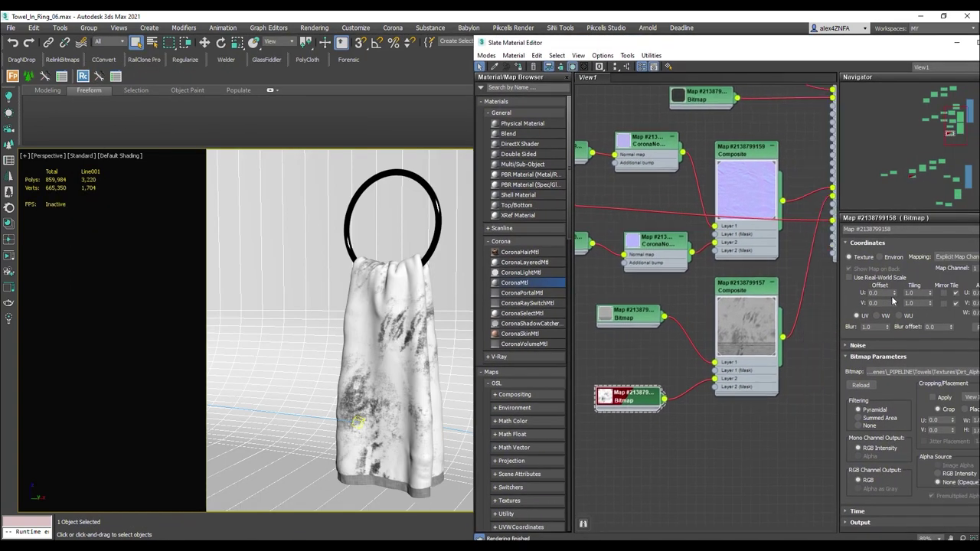
Adjust the dirt bitmap's U offset and U tiling while watching the stains on the towel
drag(895, 294, 879, 381)
drag(931, 294, 894, 333)
drag(931, 294, 931, 309)
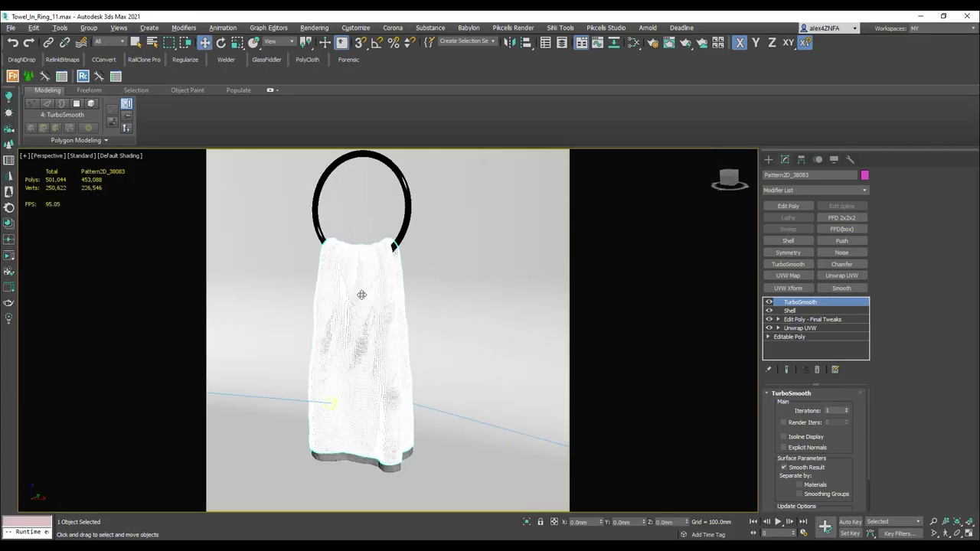
Center the towel body's pivot to the object
alt+middle_drag(361, 295, 366, 332)
alt+middle_drag(399, 455, 396, 339)
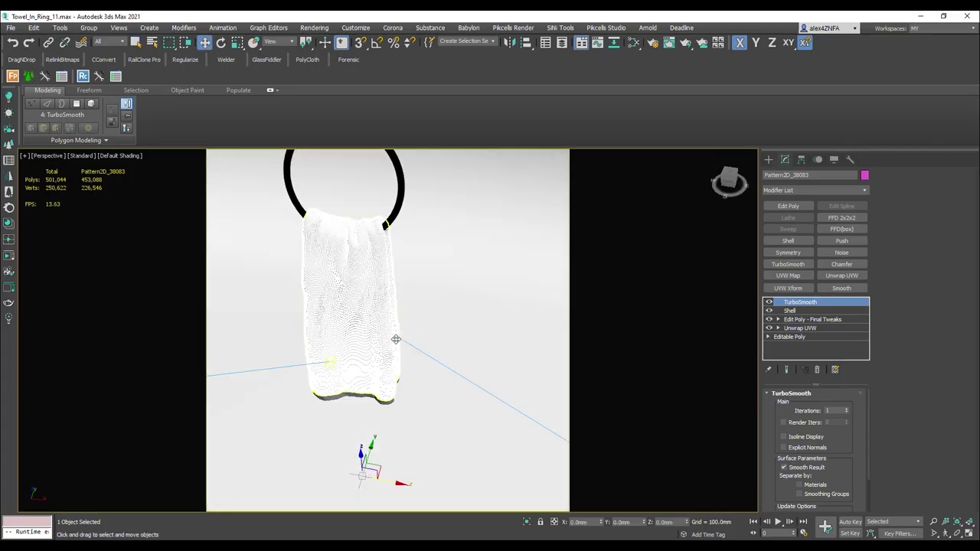
click(802, 159)
click(814, 229)
click(814, 283)
click(768, 160)
Clone the towel body about 517 mm along the X axis, beside the original
middle_drag(399, 281, 391, 254)
shift+drag(382, 284, 530, 298)
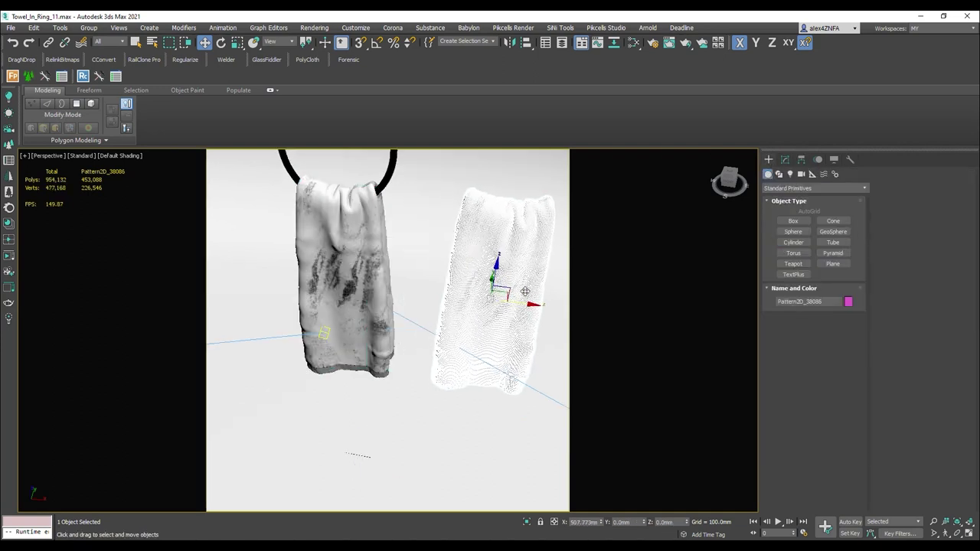
click(491, 324)
Turn off the viewport safe frames and remove the TurboSmooth modifier from the cloned towel
key(shift+f)
click(785, 160)
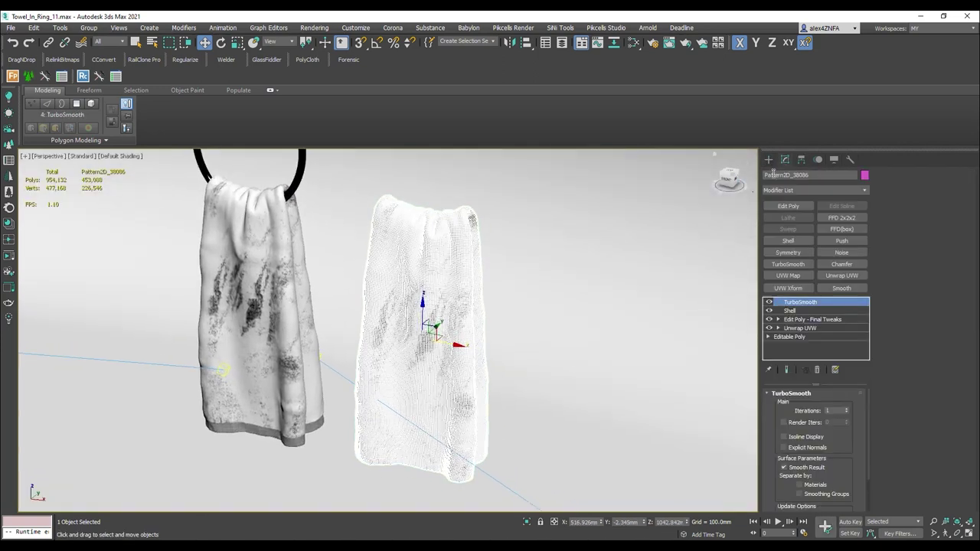
click(818, 369)
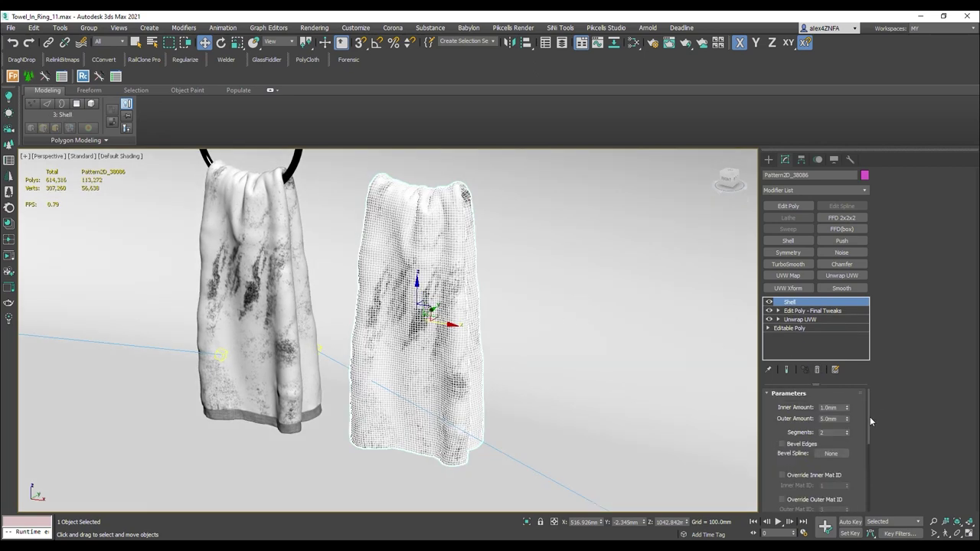
Enable Select Inner Faces in the cloned towel's Shell modifier and inspect the bottom hem from below
drag(870, 419, 877, 499)
click(825, 484)
alt+middle_drag(423, 430, 455, 333)
scroll(455, 332, up, 6)
alt+middle_drag(478, 375, 493, 350)
scroll(492, 350, down, 2)
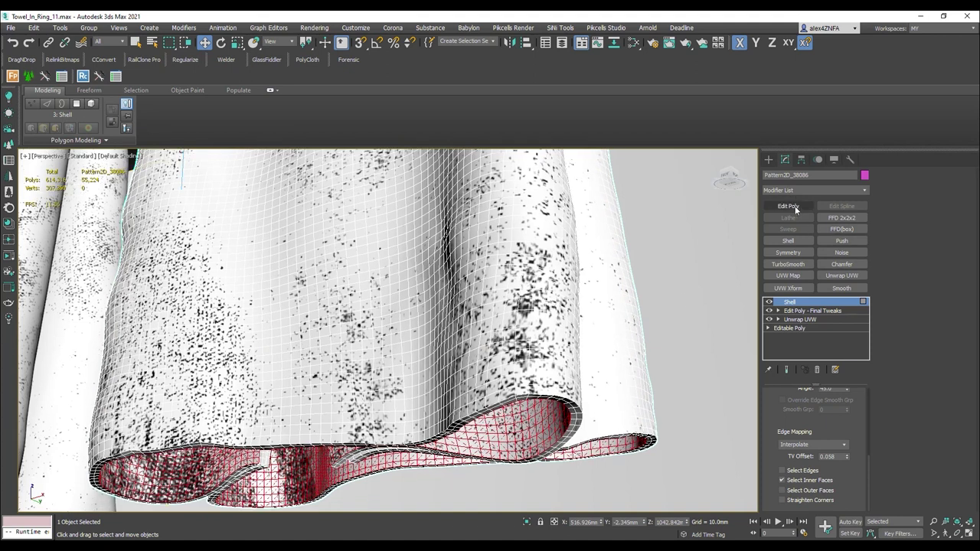
Add an Edit Poly modifier, grow the inner-face polygon selection twice and delete those polygons from the cloned towel
click(788, 206)
key(4)
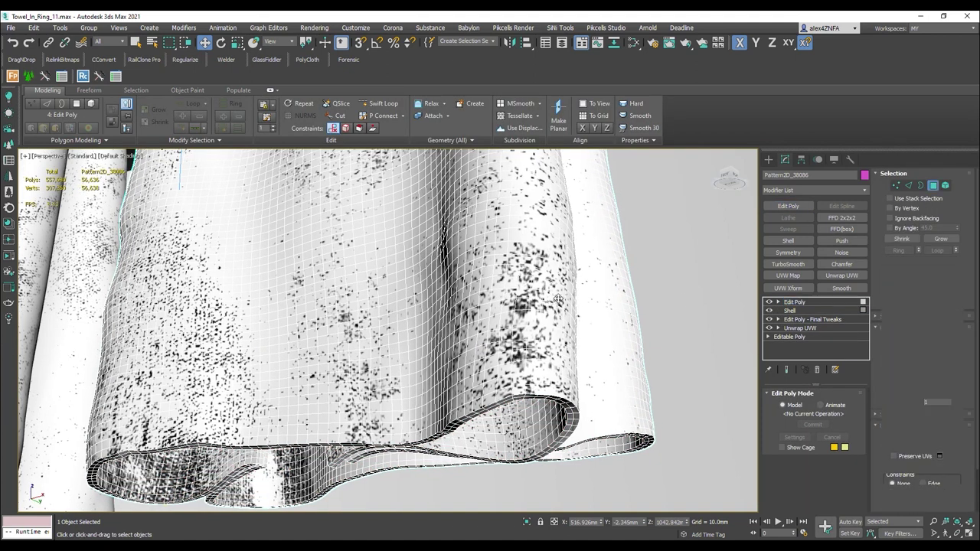
click(942, 238)
click(941, 238)
key(Delete)
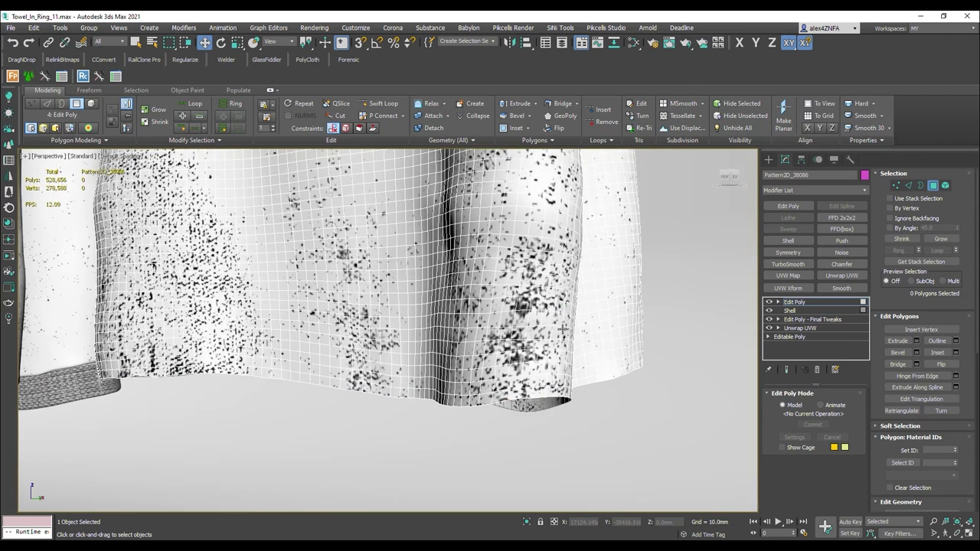
Collapse the cloned towel's whole modifier stack into a single Editable Poly
click(795, 302)
right_click(802, 302)
click(834, 405)
scroll(447, 350, down, 10)
scroll(447, 349, up, 3)
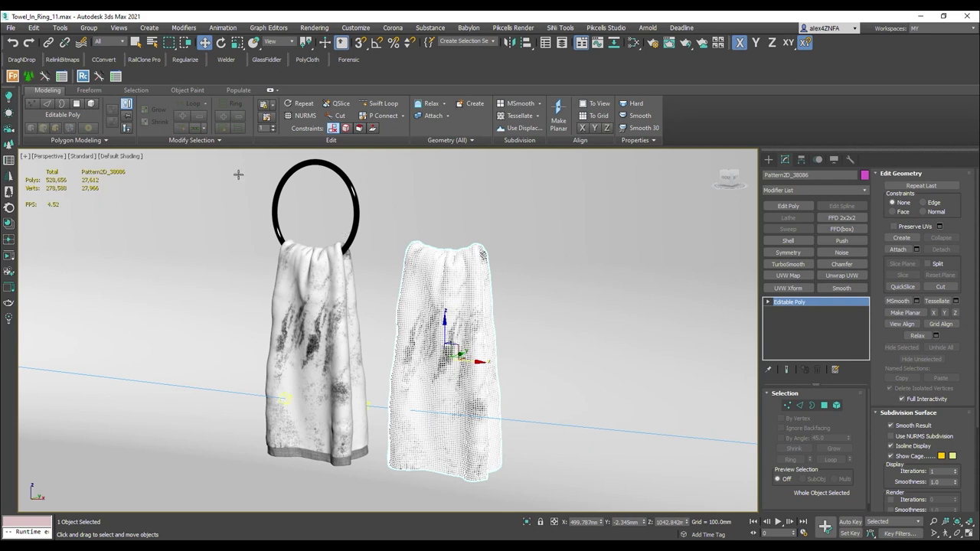
Apply a Hair and Fur (WSM) modifier to the cloned towel and set the hair segments to 10
click(183, 28)
mouse_move(220, 115)
click(304, 127)
click(583, 293)
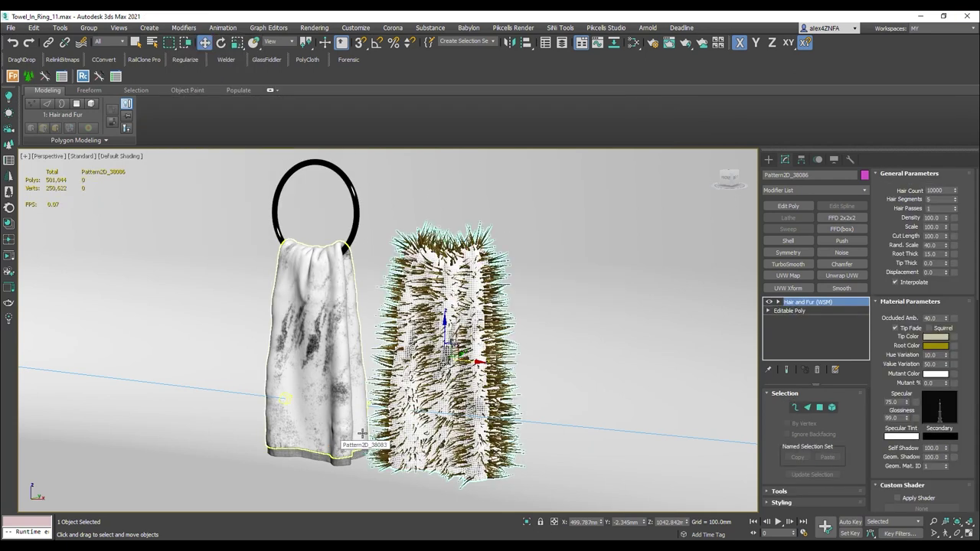
scroll(414, 403, up, 2)
alt+middle_drag(490, 376, 484, 376)
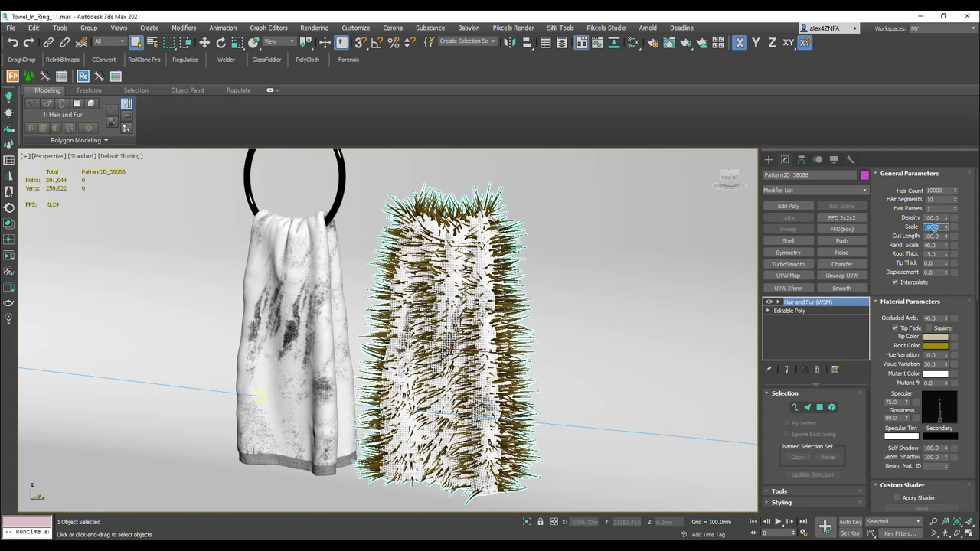
Set the hair scale to 7, cut length to 80, random scale to 50, root thickness to 4.5 and tip thickness to 2.5
text(7)
key(Return)
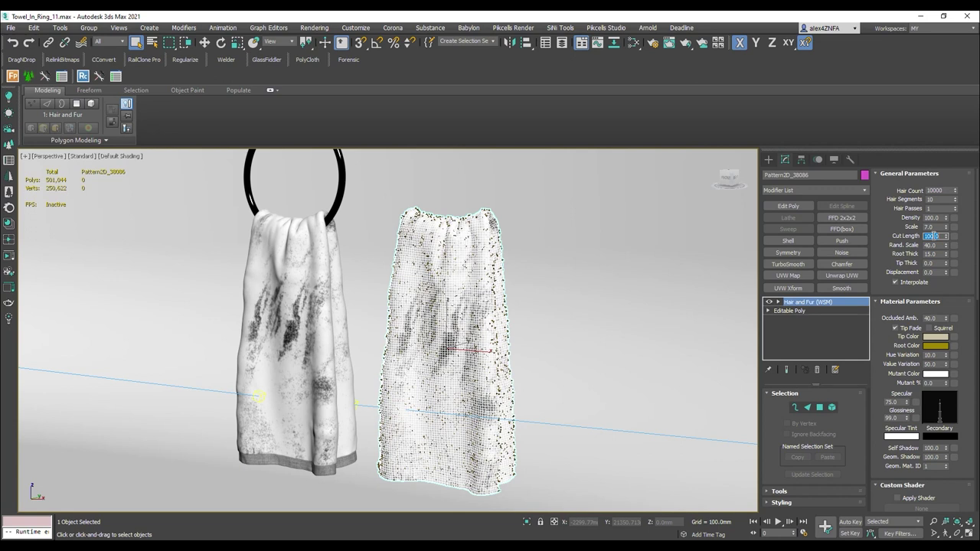
scroll(466, 210, up, 5)
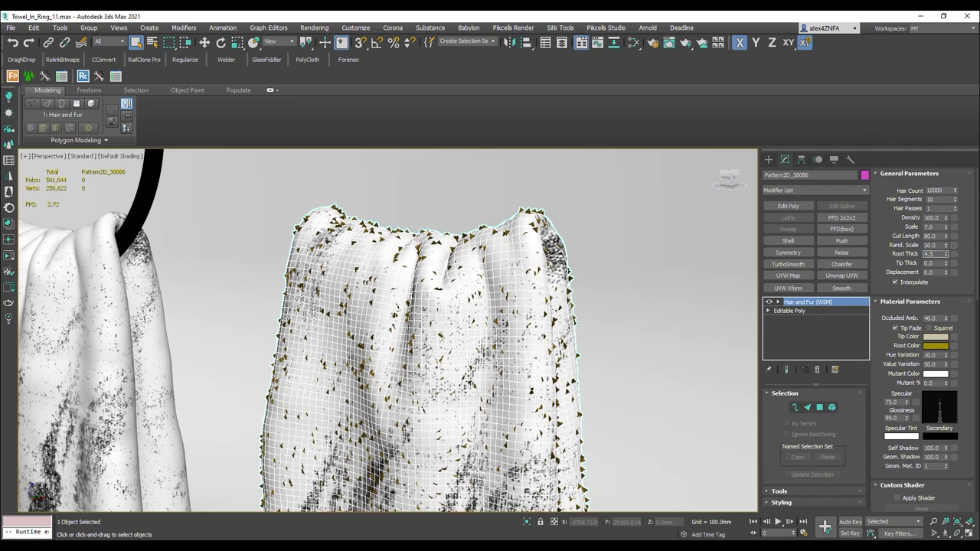
key(Return)
Desaturate the hair colours, setting the tip colour's saturation to 45 and the root colour's saturation to 60
drag(968, 392, 953, 297)
click(934, 246)
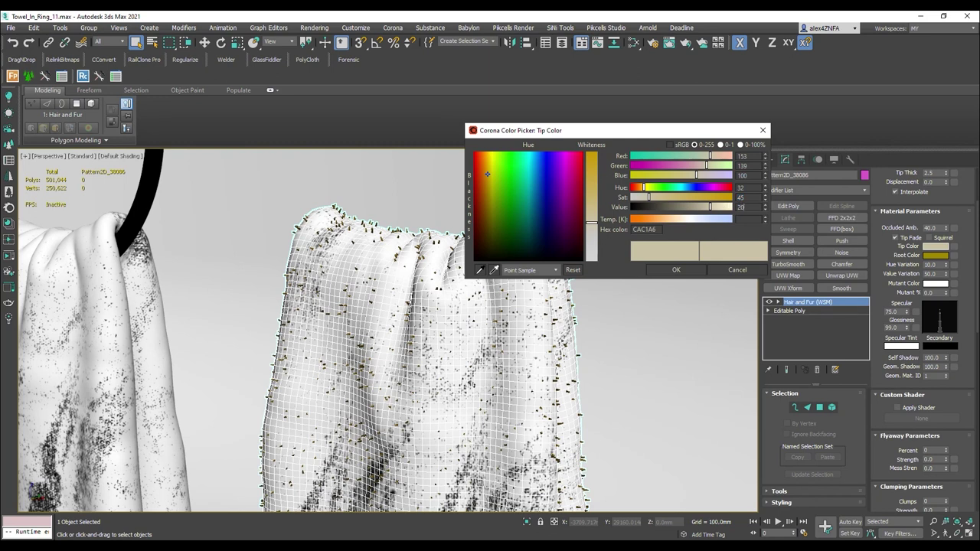
click(676, 270)
click(935, 257)
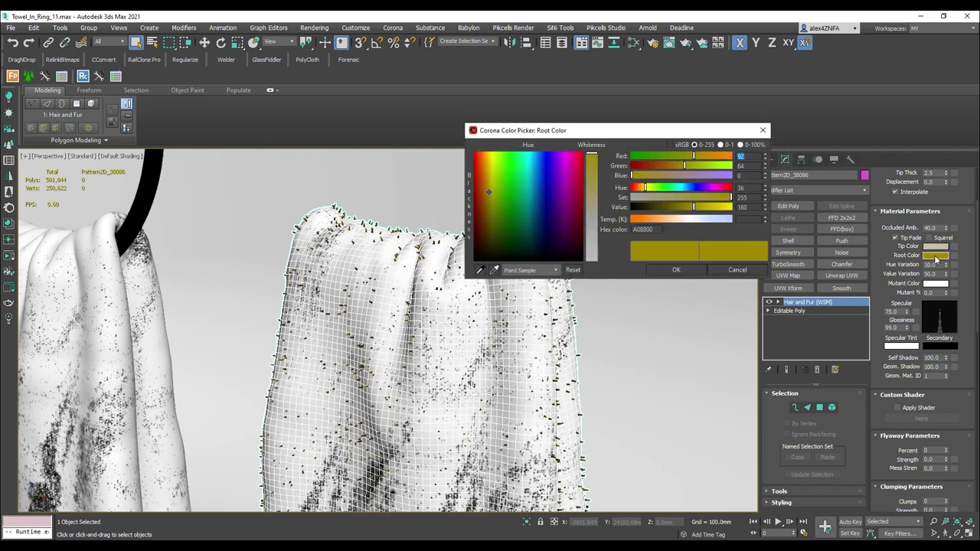
text(60)
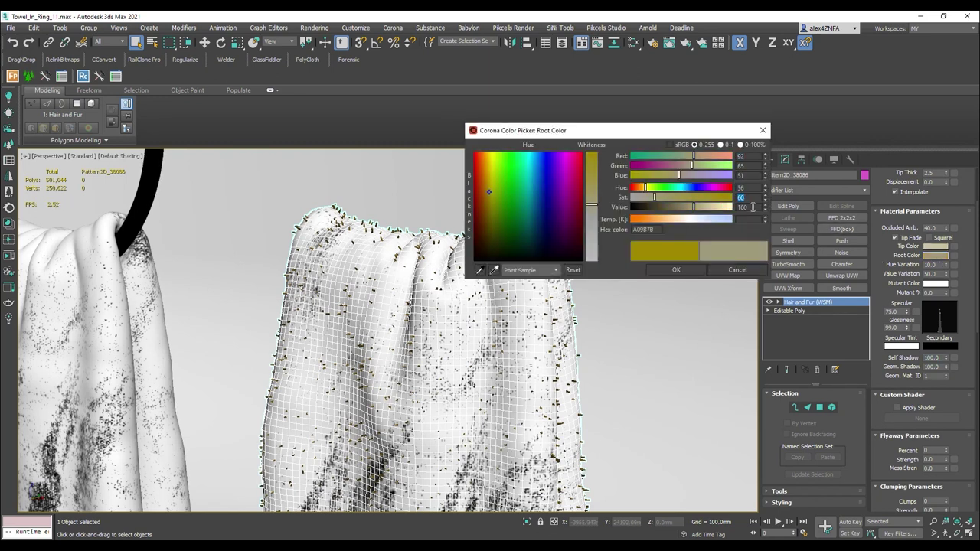
click(676, 269)
Set the hair's flyaway percent to 20, strength to 0.7 and mess strength to 1.0, with 50 clumps at strength 0.3
scroll(875, 227, down, 3)
scroll(942, 382, down, 3)
click(922, 328)
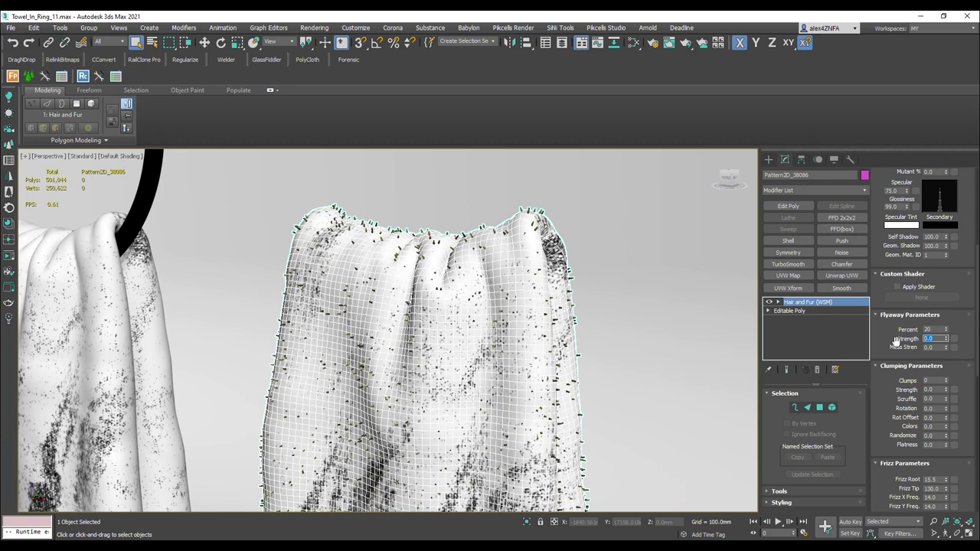
text(0.7)
key(Return)
key(Return)
scroll(900, 365, down, 3)
scroll(955, 330, down, 2)
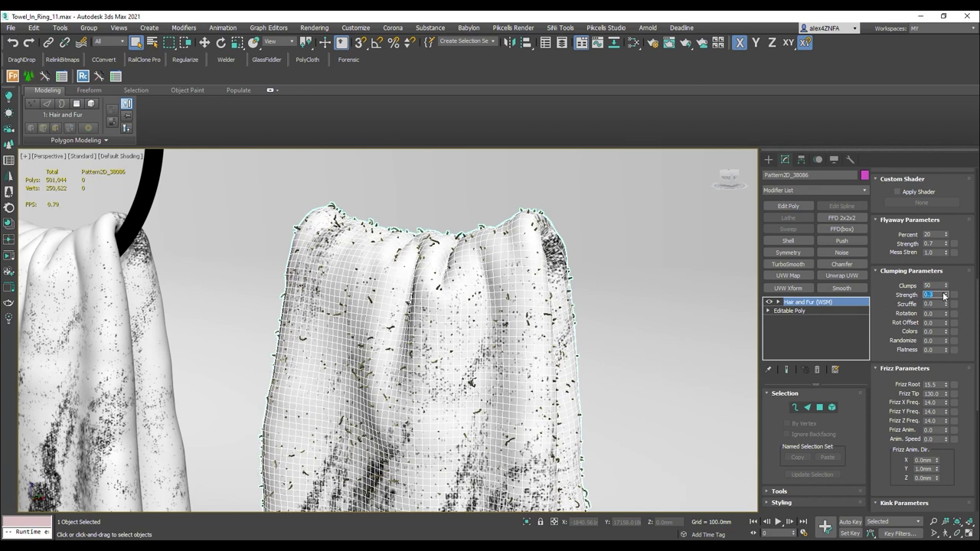
Set the hair's kink root to 1.75 and kink tip to 0.75
scroll(959, 407, down, 10)
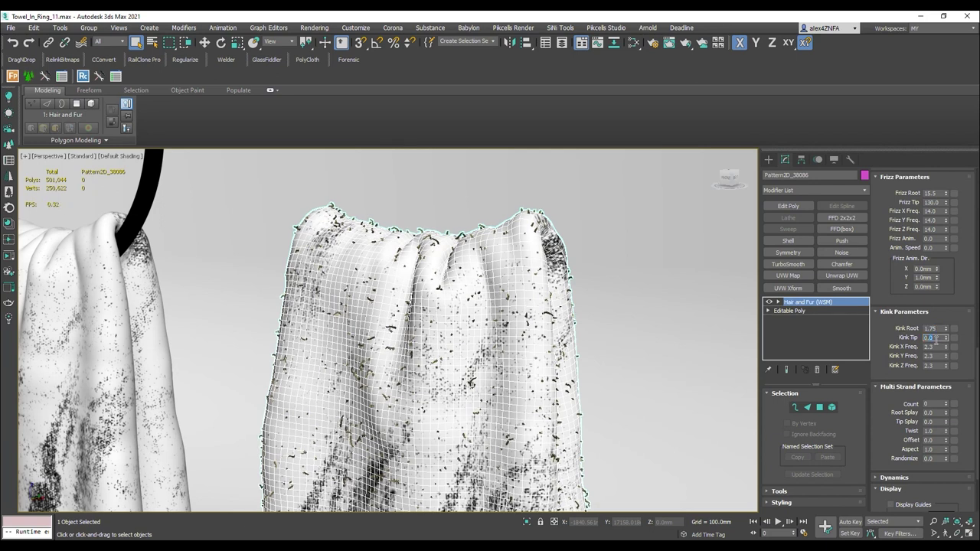
drag(965, 422, 959, 371)
middle_drag(474, 410, 501, 299)
scroll(501, 360, down, 3)
scroll(500, 299, down, 3)
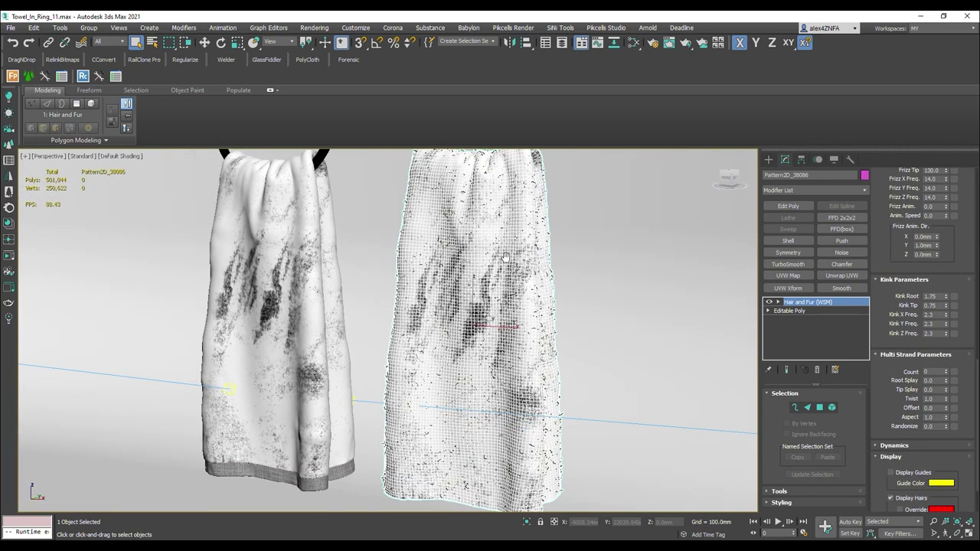
Turn off Visible to Camera and Visible to Reflection/Refraction in the cloned towel's object properties
click(769, 163)
right_click(497, 275)
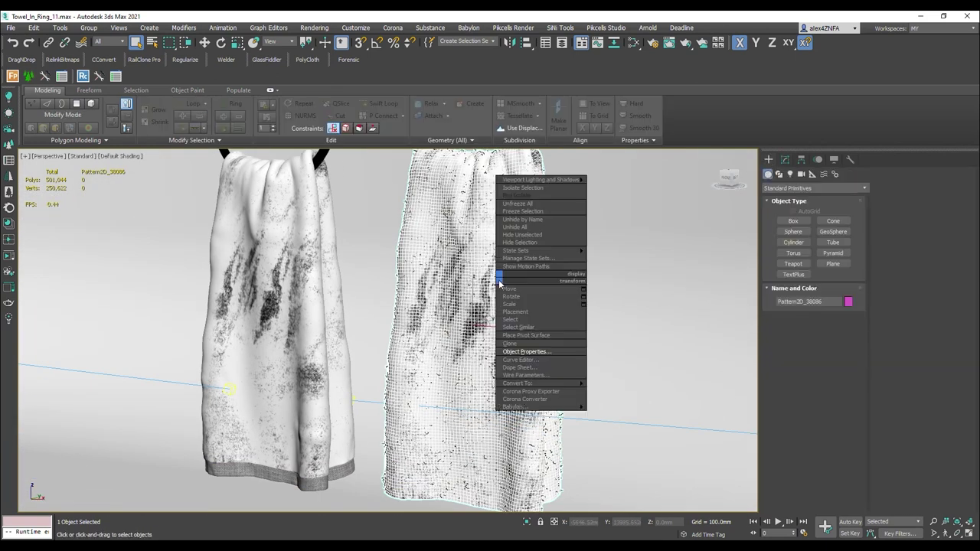
click(528, 350)
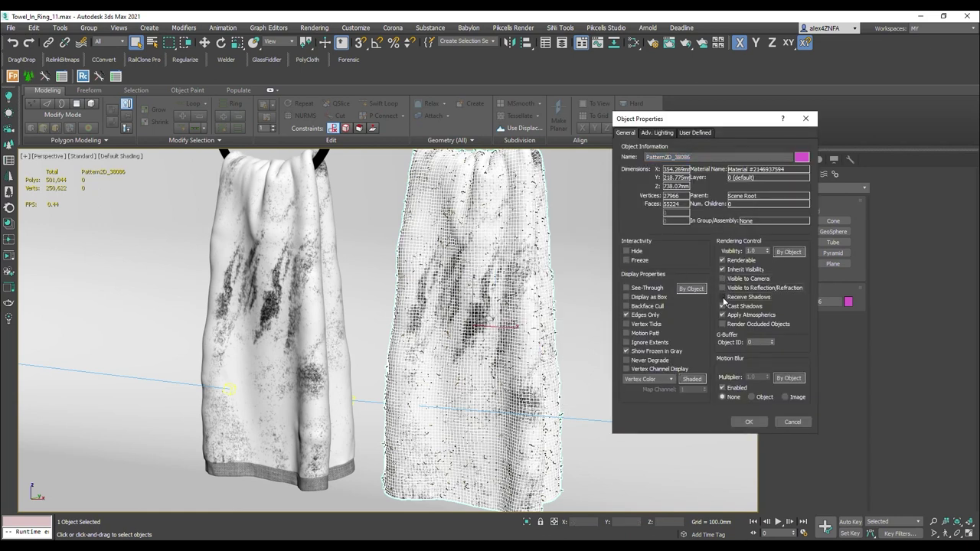
click(749, 422)
Move the haired towel copy back over the original by resetting its X position to 0 mm
alt+middle_drag(508, 362, 484, 338)
key(w)
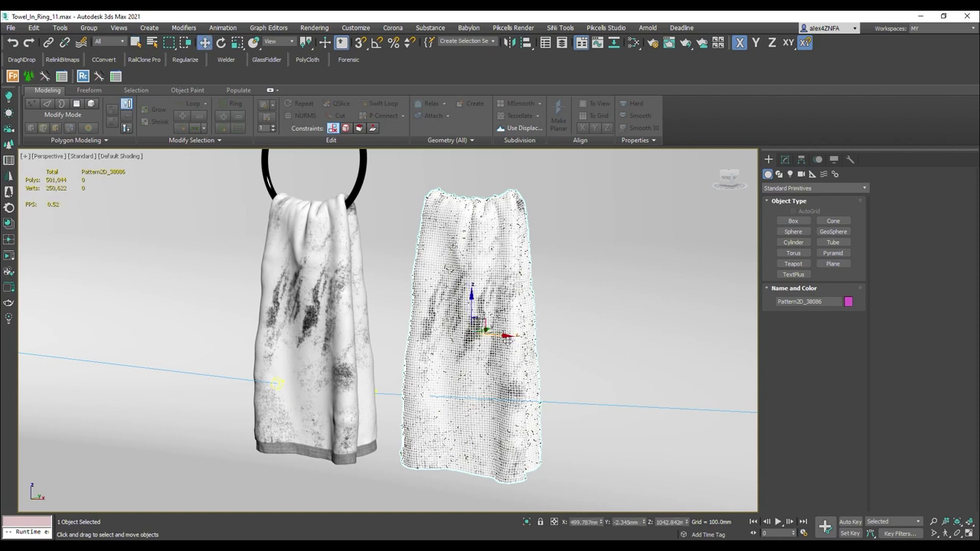
alt+middle_drag(529, 371, 517, 360)
right_click(602, 524)
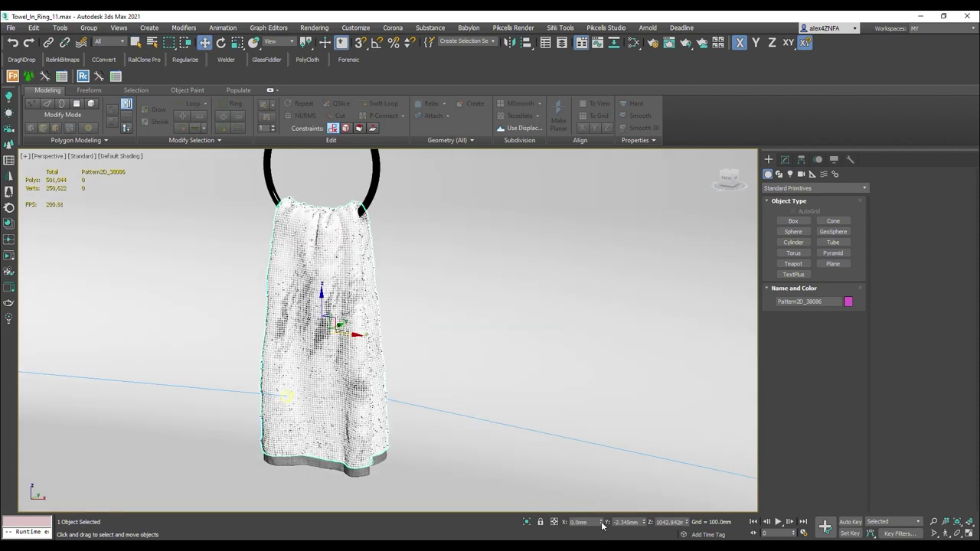
Frame the towel and ring with the viewport safe frames on and start a Corona interactive render
scroll(340, 290, up, 6)
alt+middle_drag(339, 290, 411, 283)
scroll(359, 281, down, 2)
key(q)
key(shift+f)
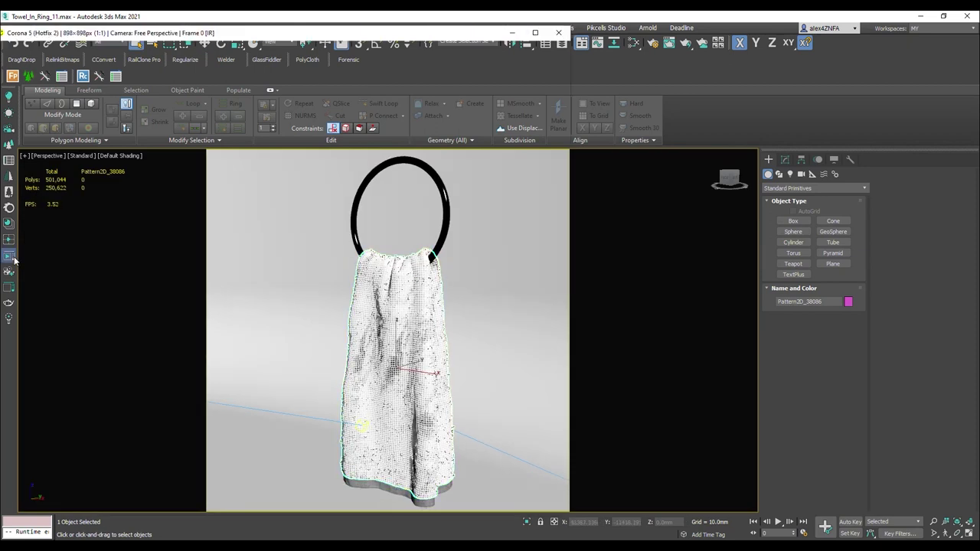